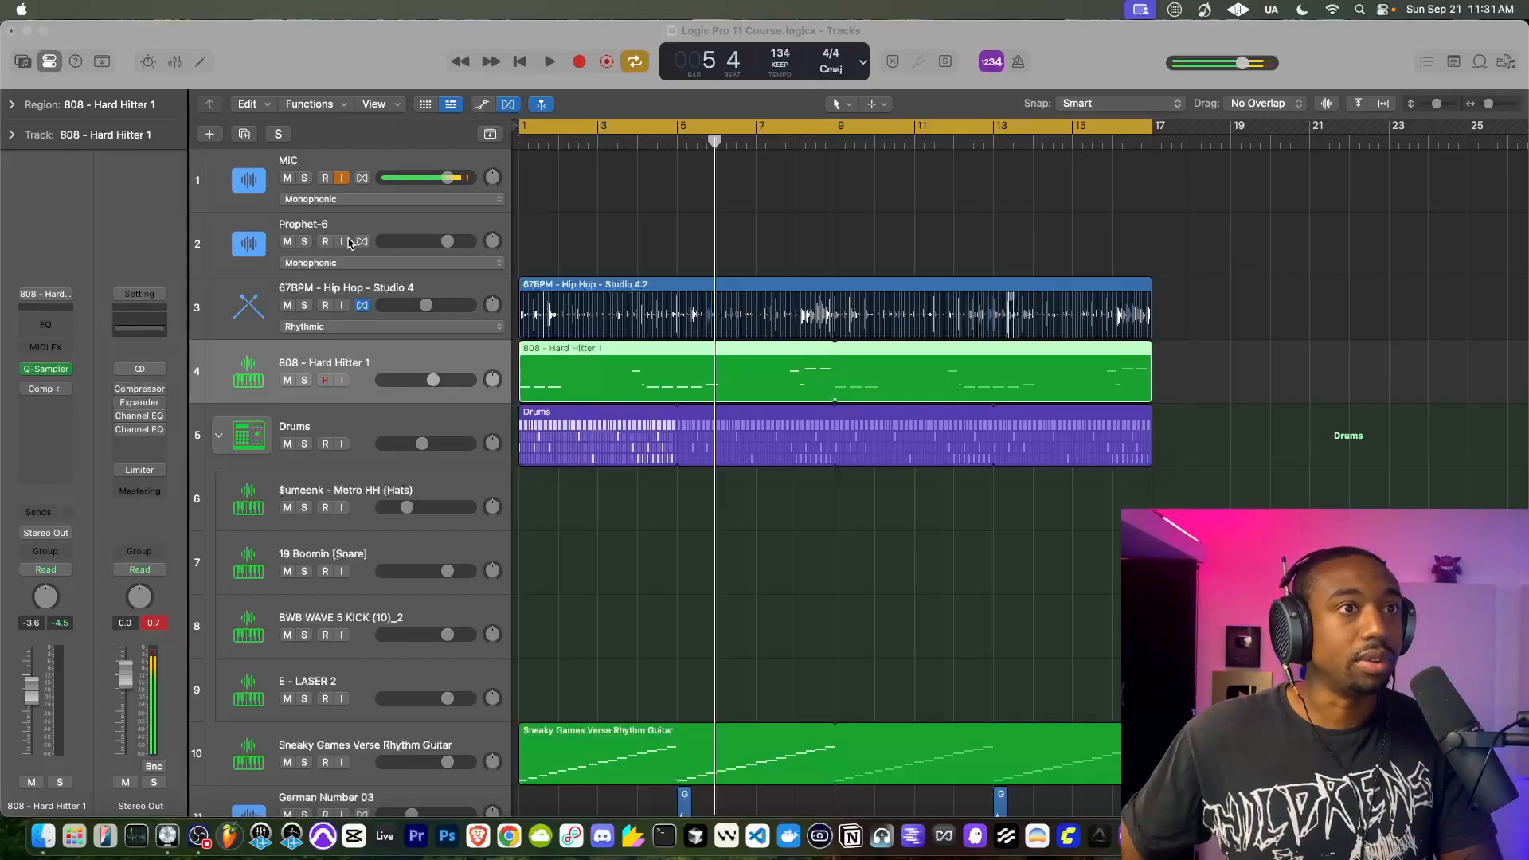
Play the beat from the start and set the Stereo Out Limiter's gain to about -1.8 dB.
left_click(514, 62)
key("space")
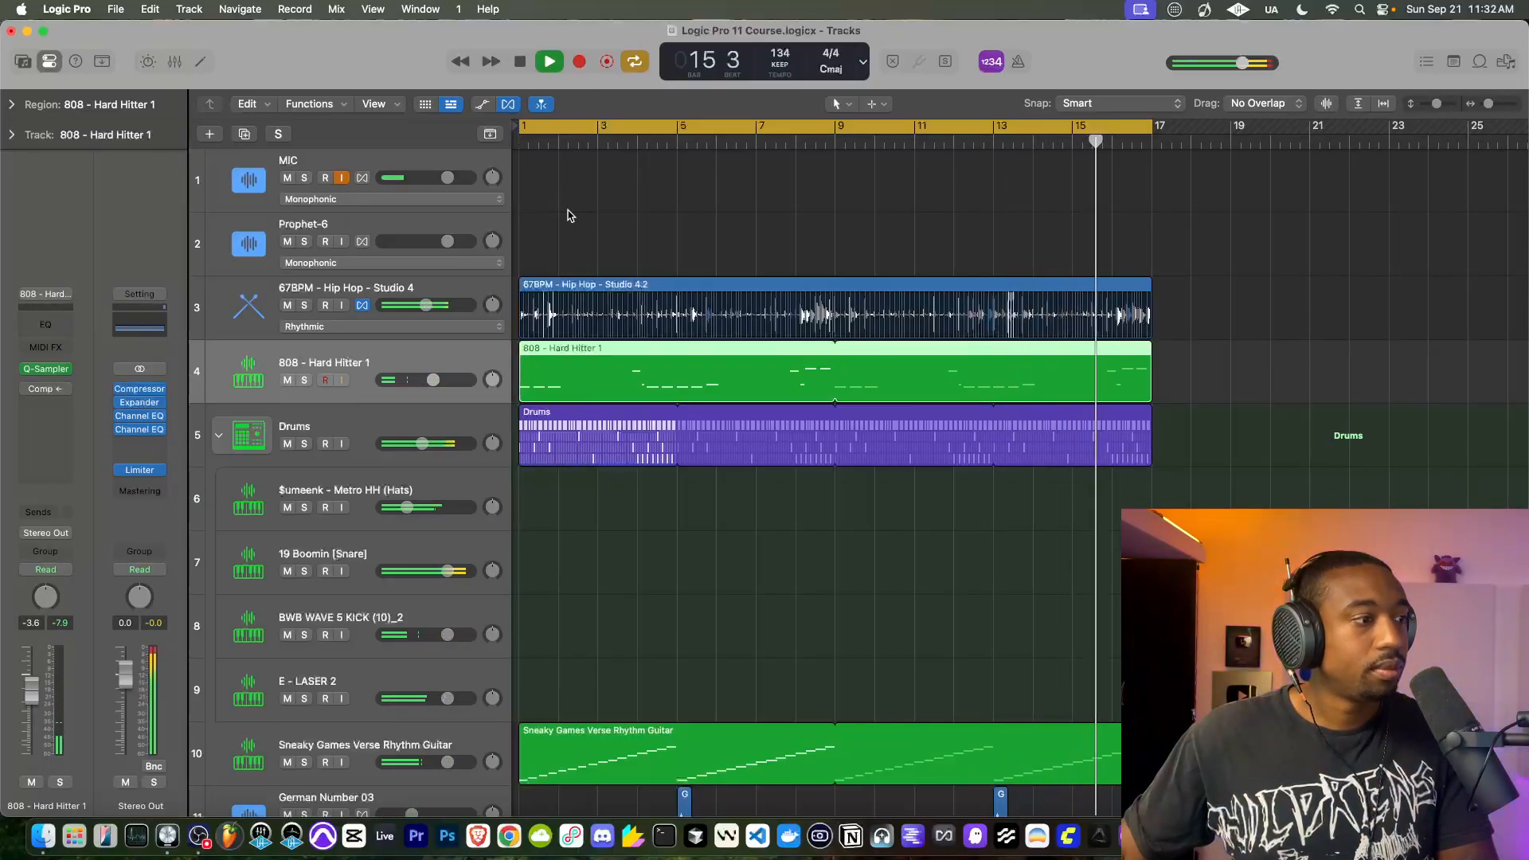
left_click(140, 470)
left_click_drag(756, 375, 752, 388)
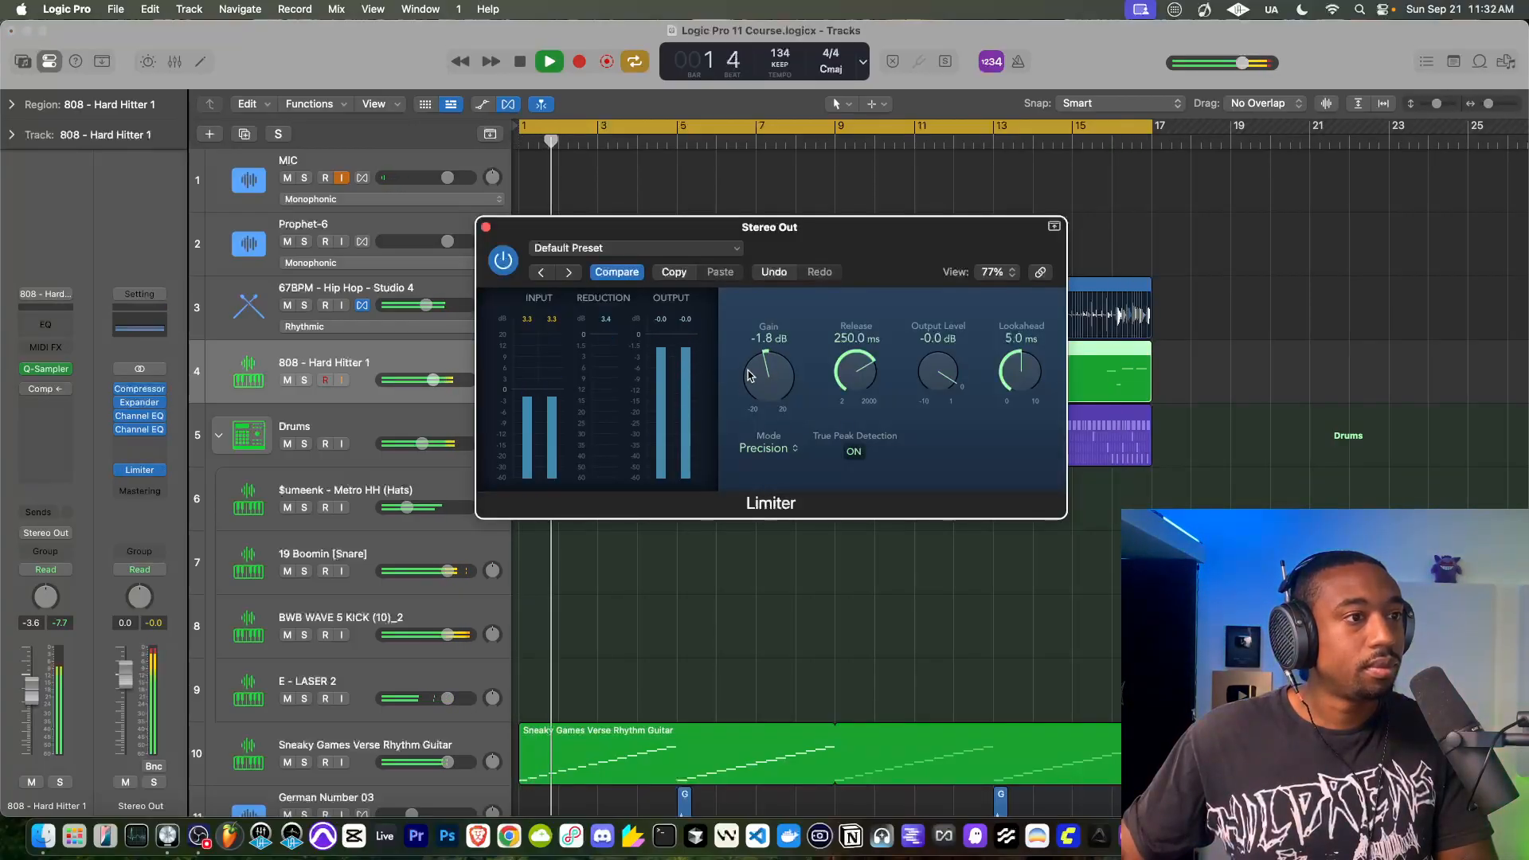
left_click(485, 228)
key("space")
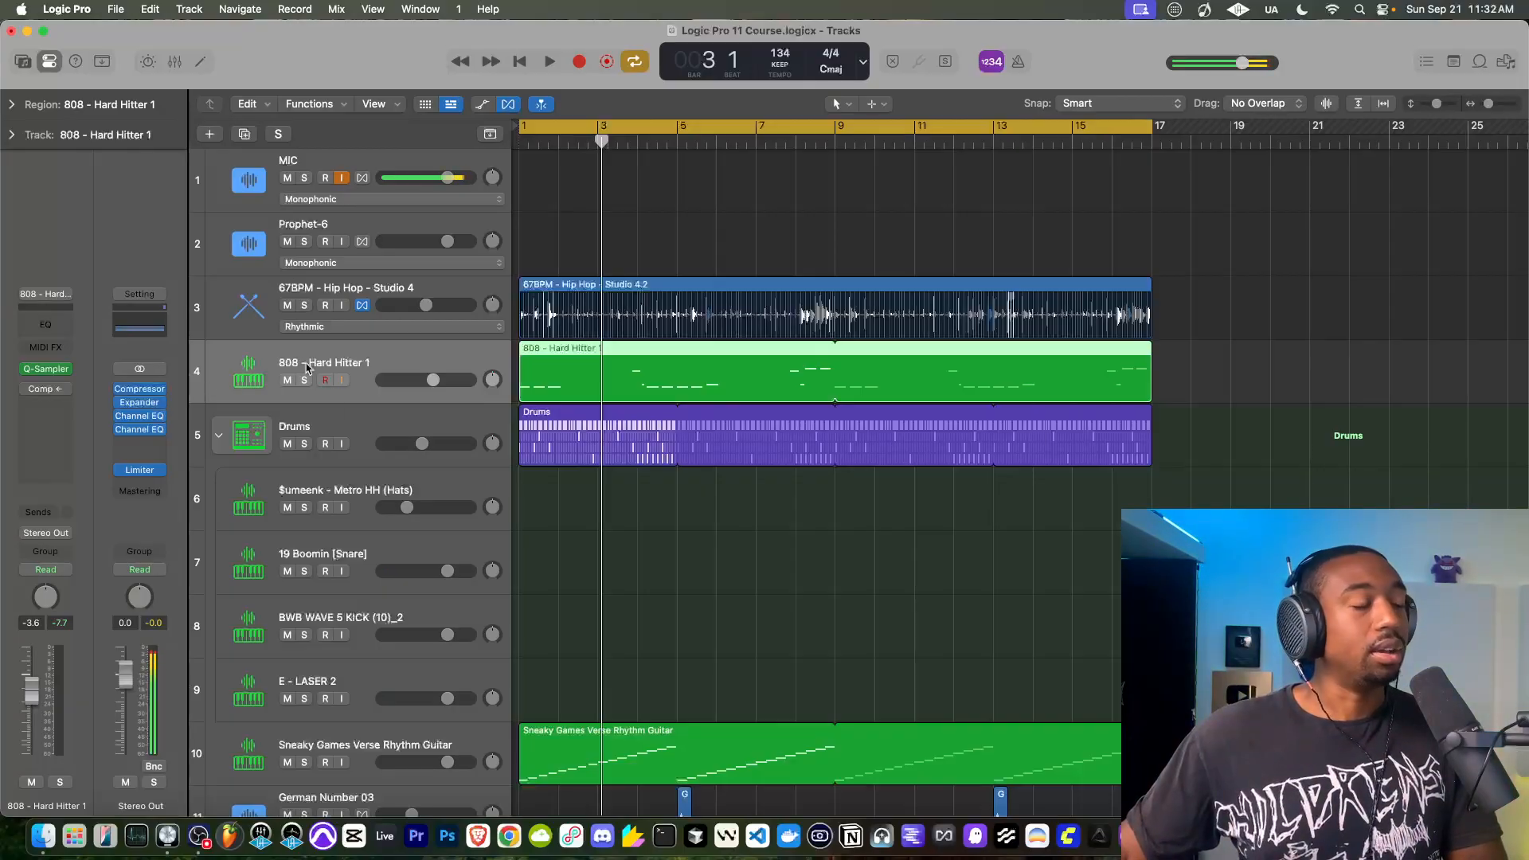
Enable the Compressor on the 808 - Hard Hitter 1 track and set its side chain to the BWB WAVE 5 KICK (10)_2 track (Inst 4).
left_click(45, 391)
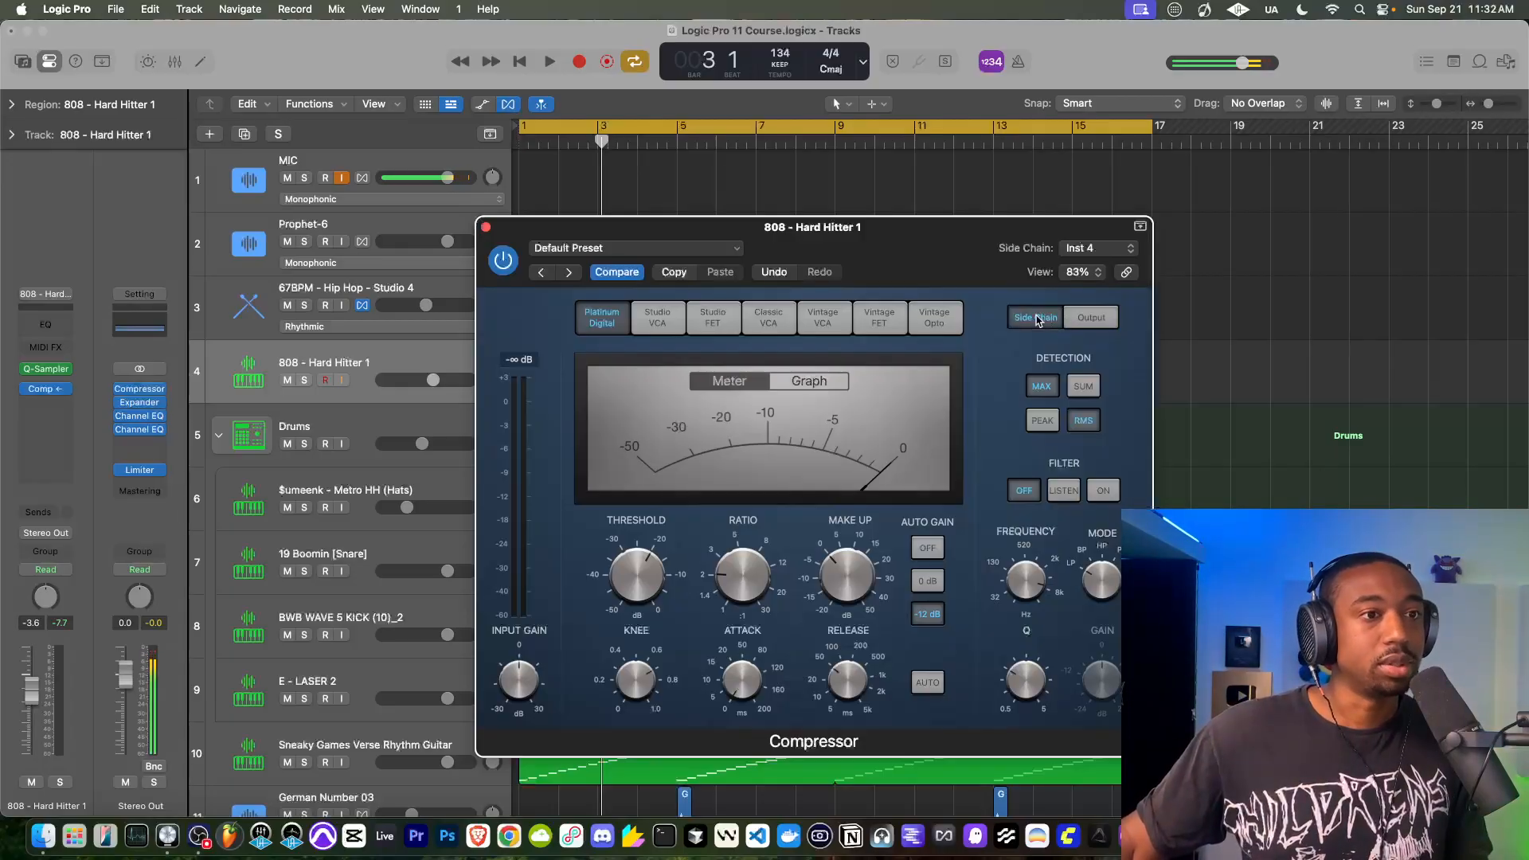
left_click(1086, 249)
left_click(1053, 252)
left_click(1081, 250)
mouse_move(1090, 219)
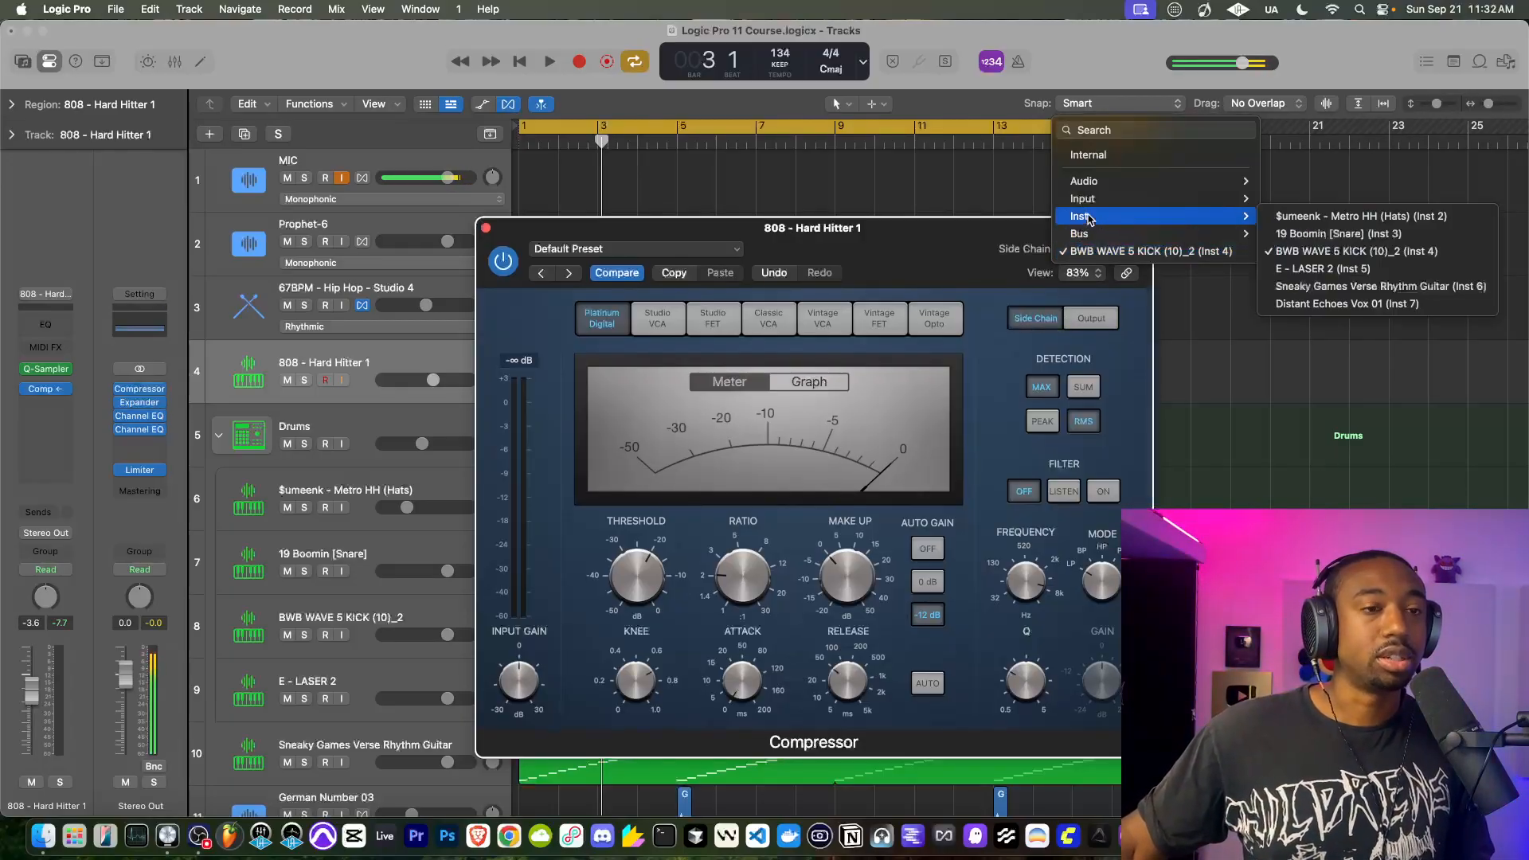
left_click(1344, 252)
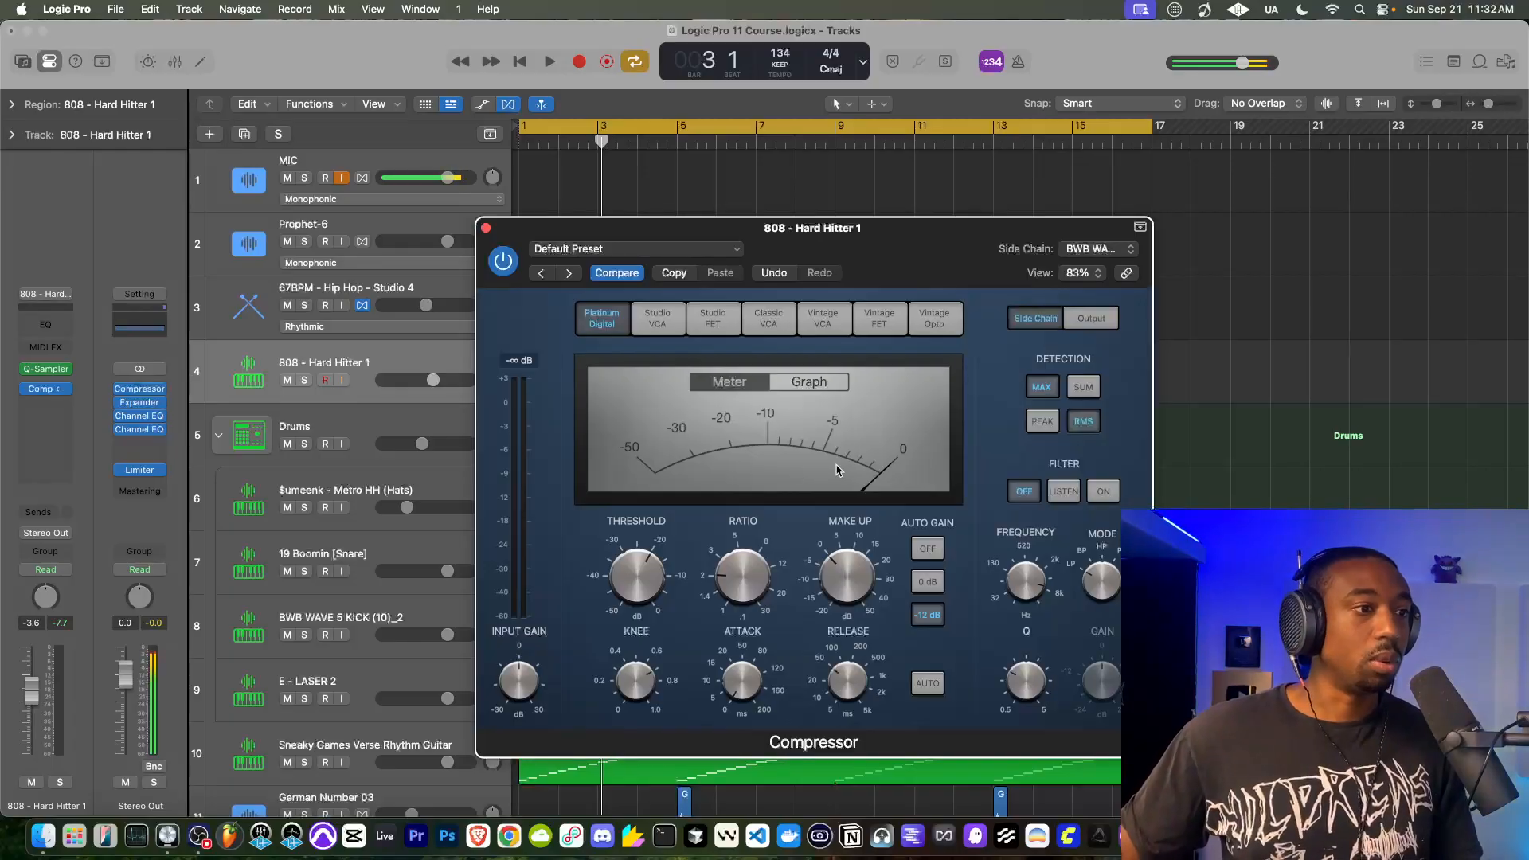
key("space")
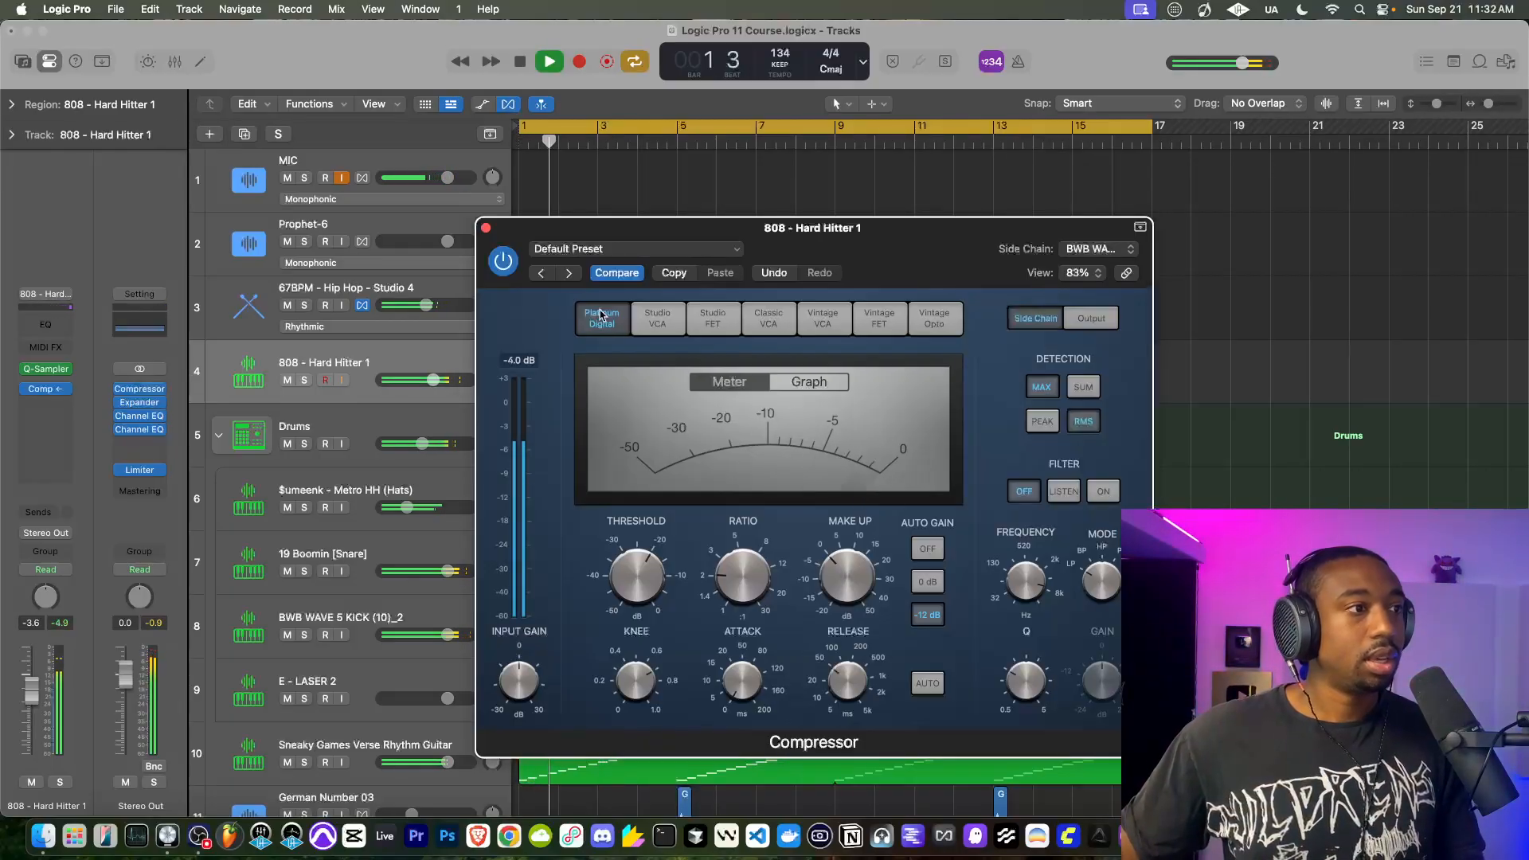
left_click(486, 228)
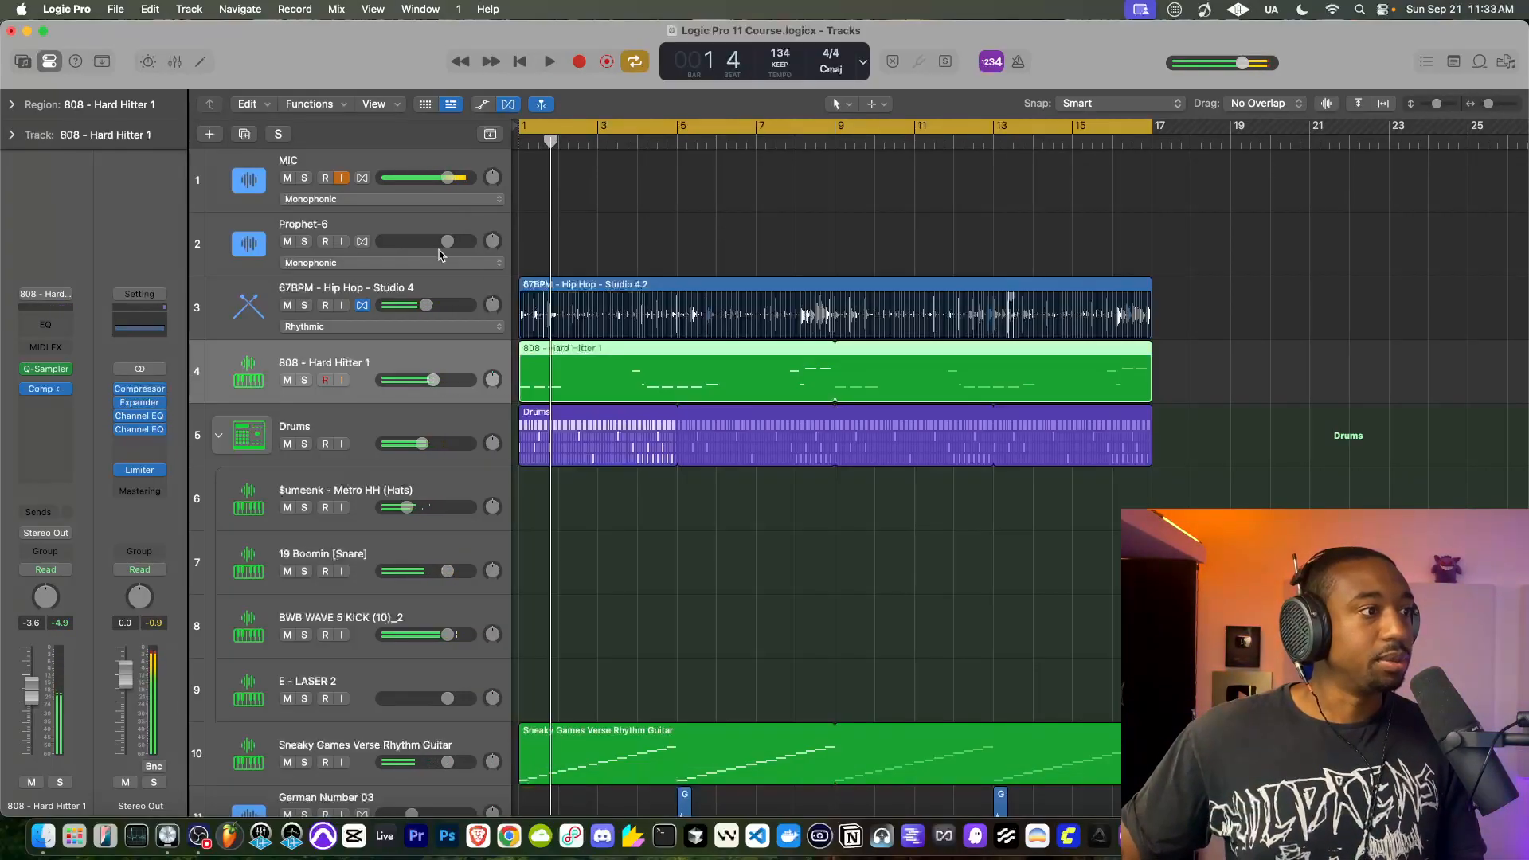
Solo the MIC, 808 - Hard Hitter 1 and BWB WAVE 5 KICK (10)_2 tracks.
left_click(304, 180)
left_click(305, 381)
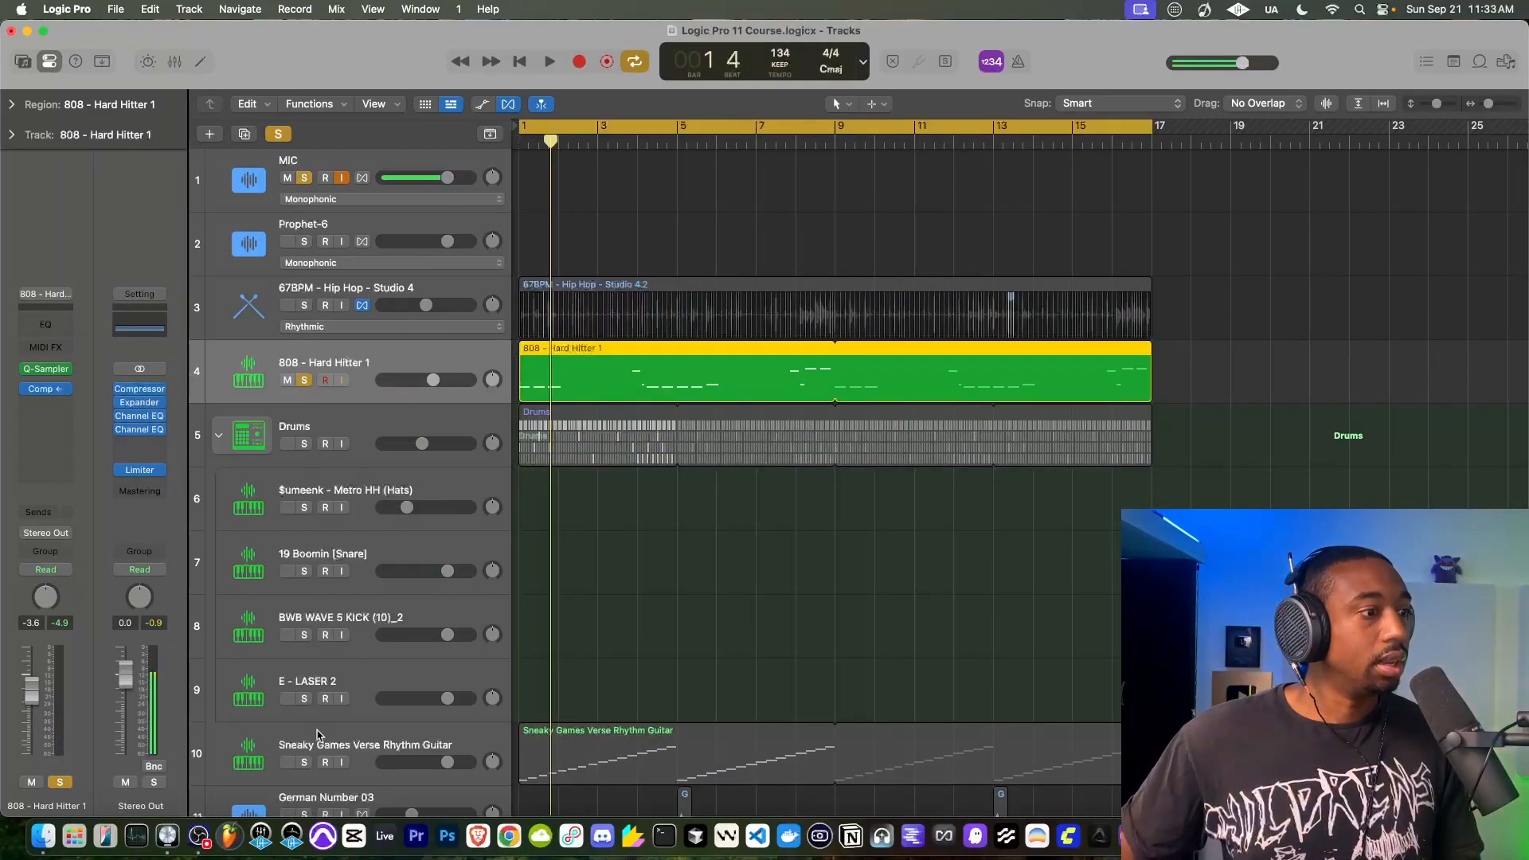
left_click(305, 635)
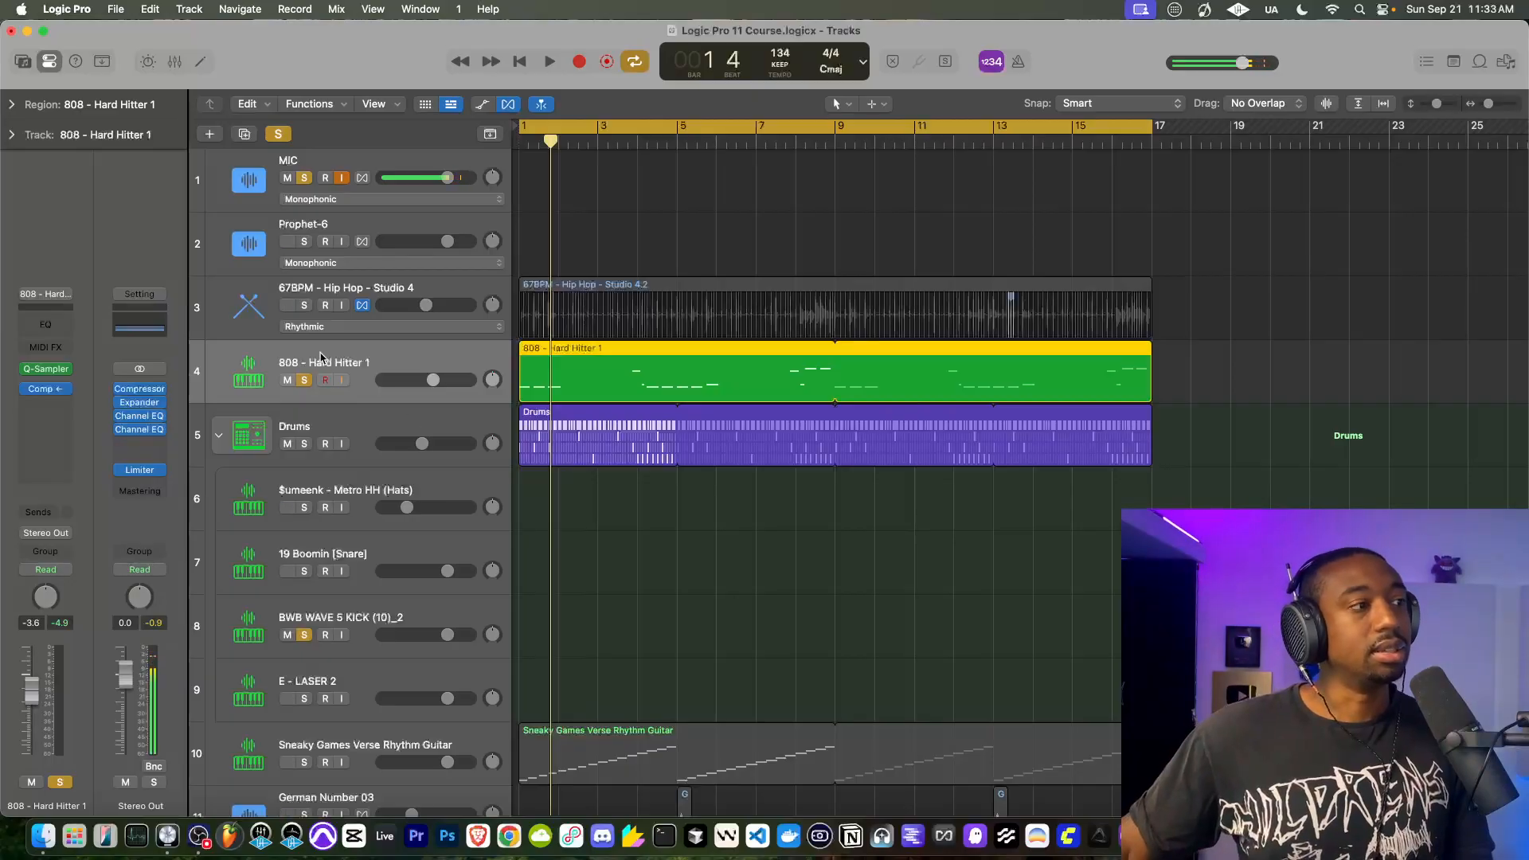
Play the soloed 808 and kick from the start, comparing the 808's side-chained Compressor bypassed and active, and leave it active.
left_click(522, 62)
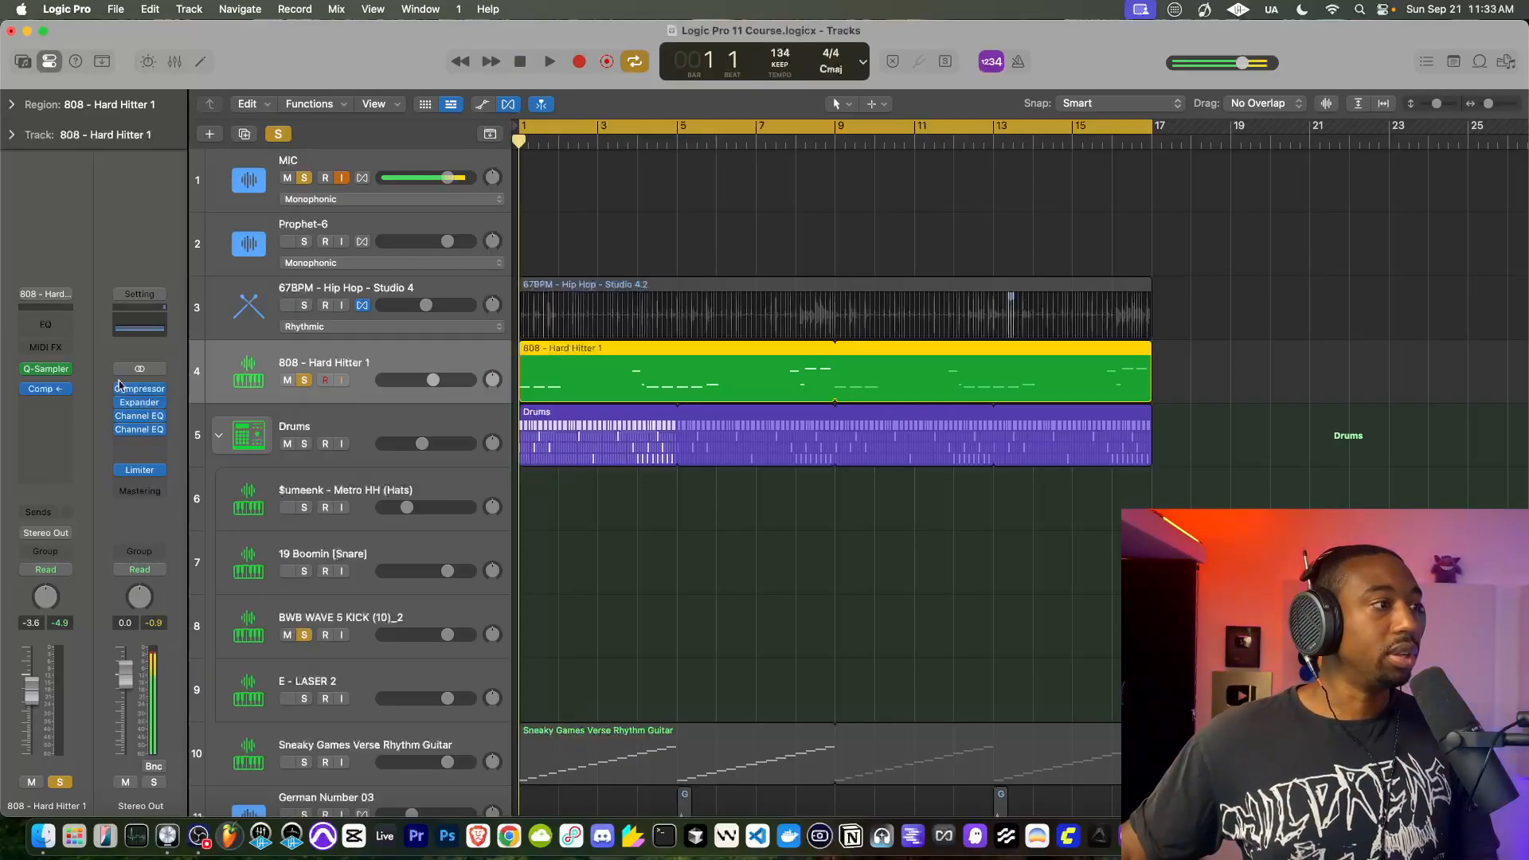
mouse_move(31, 390)
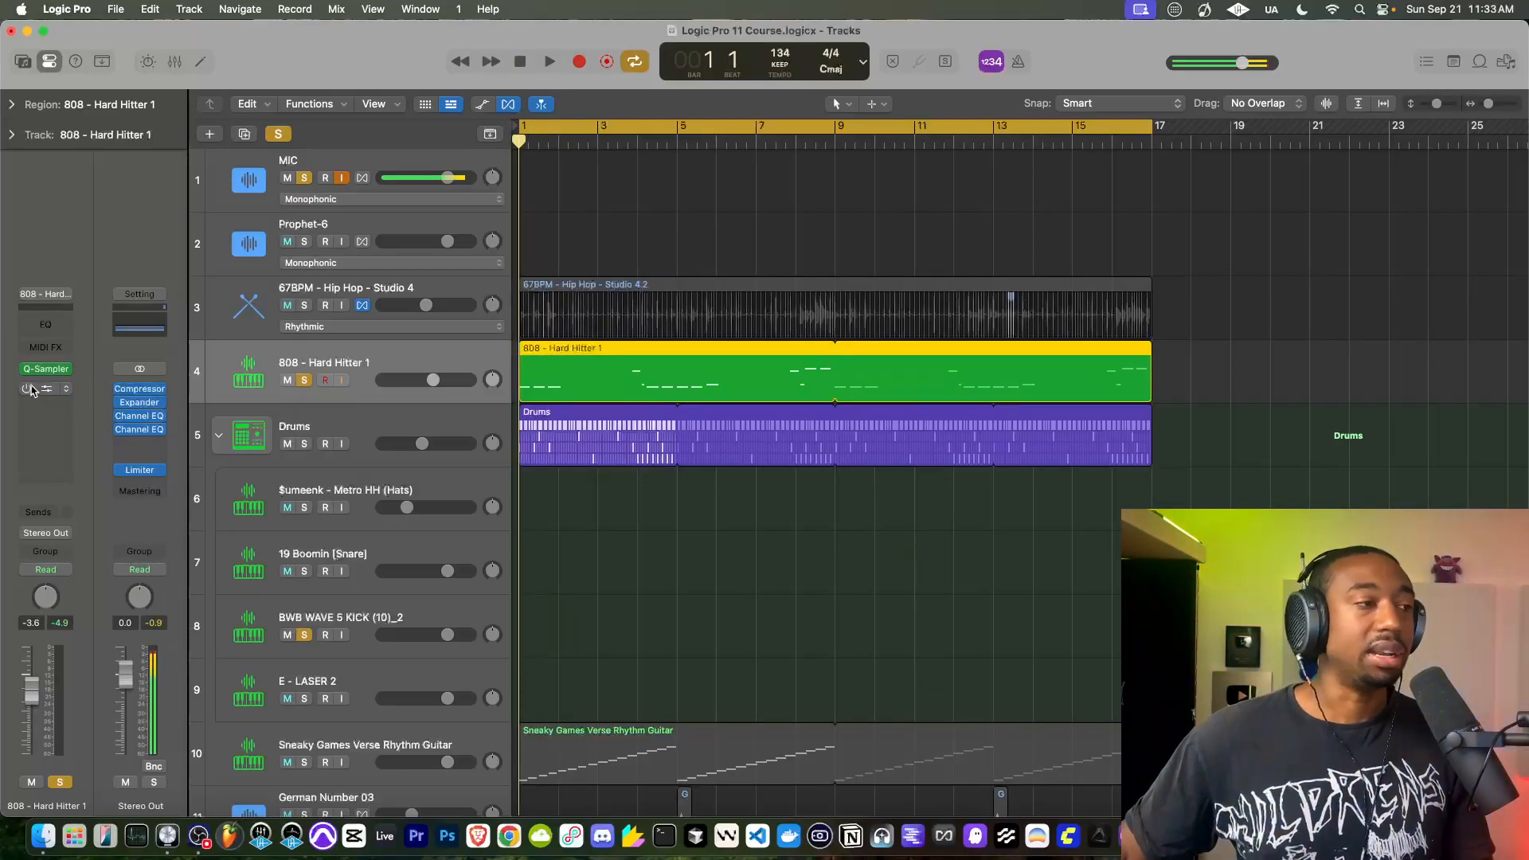
key("space")
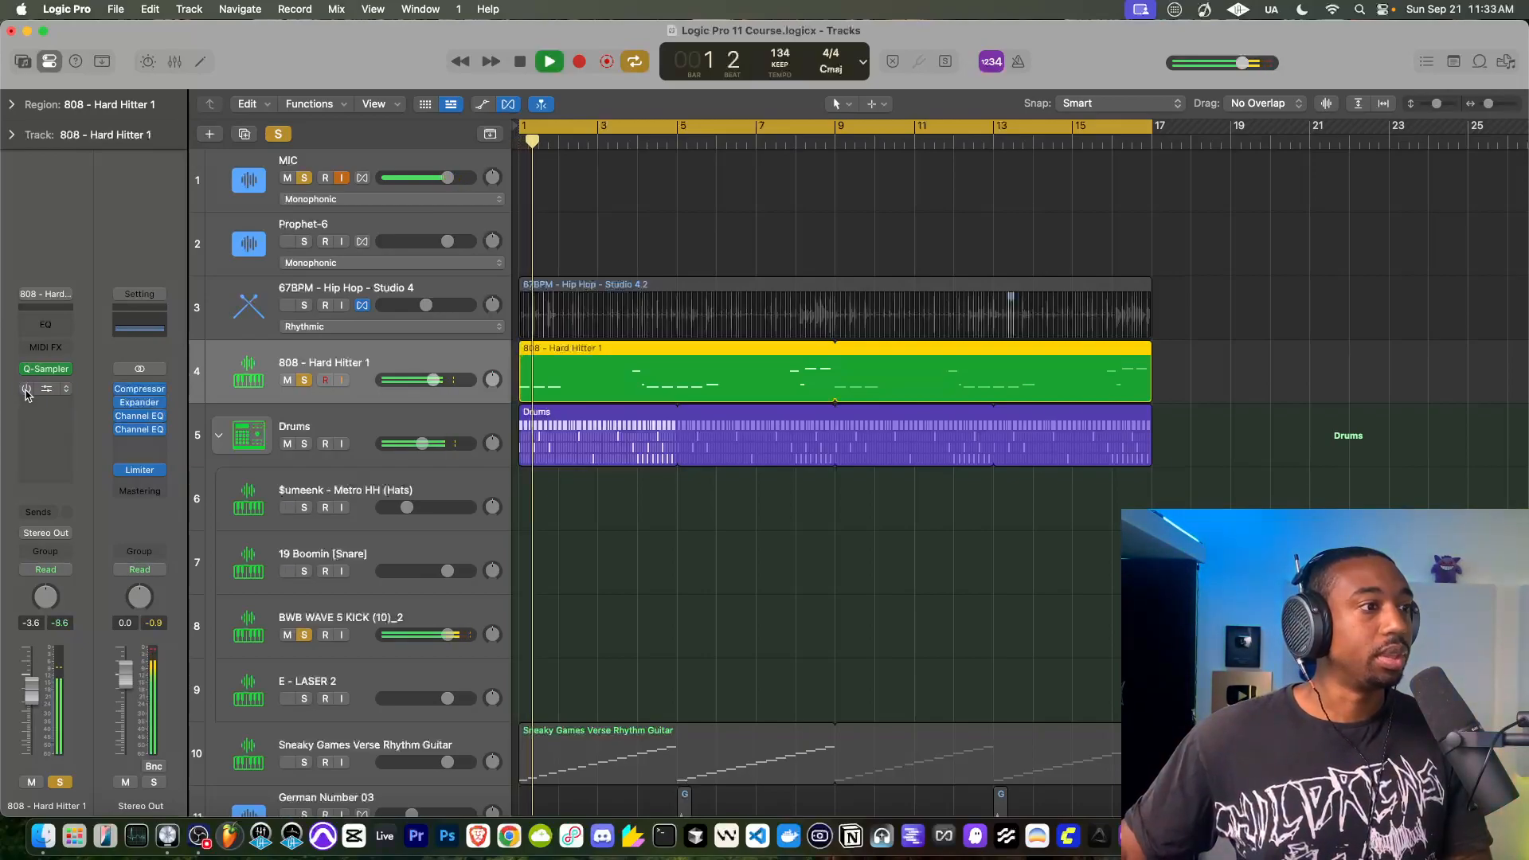
left_click(54, 392)
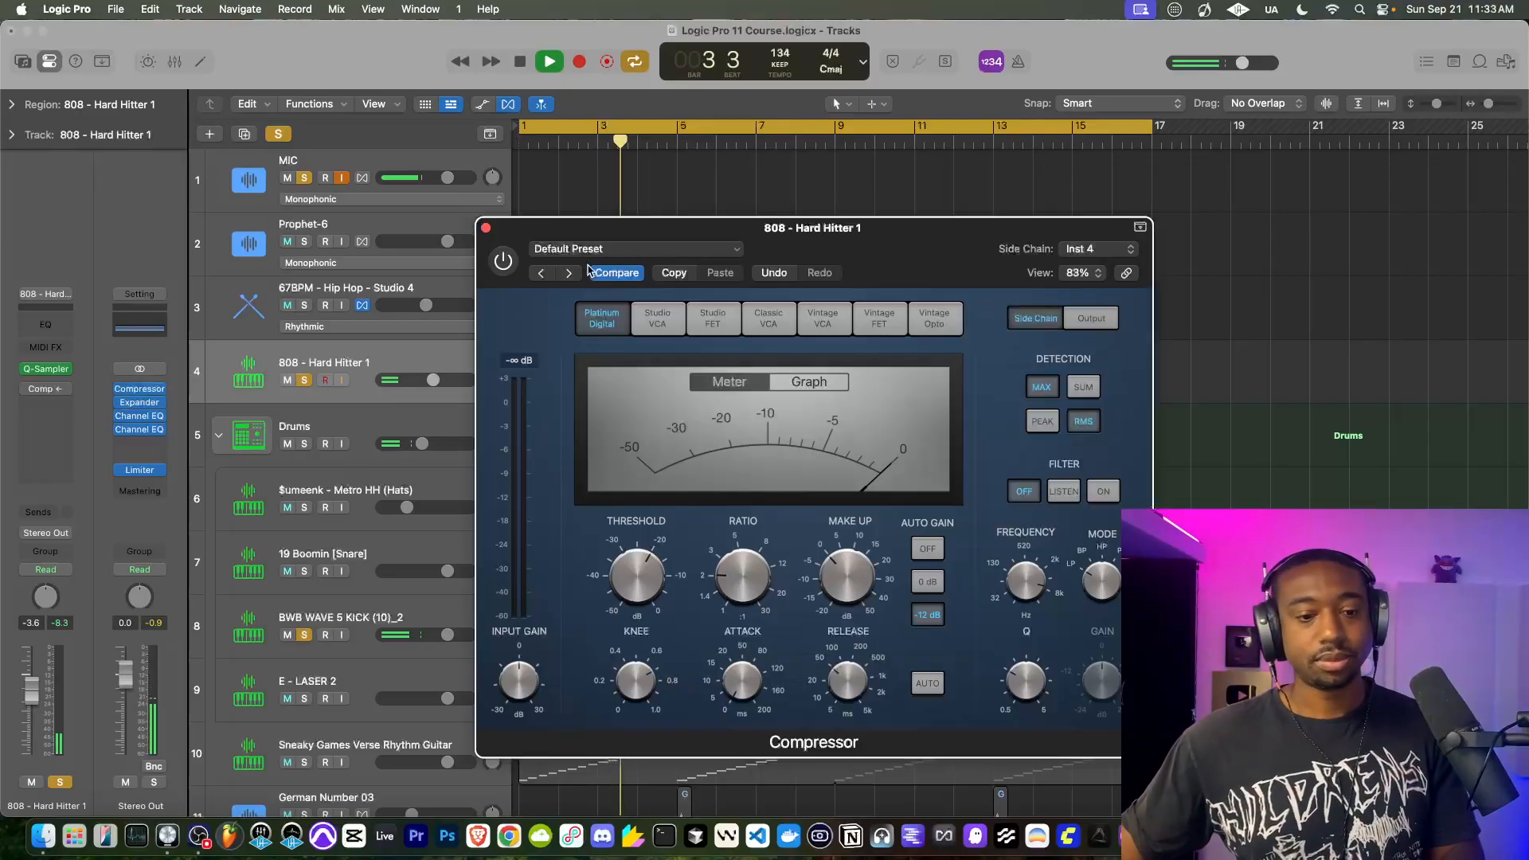
left_click(506, 261)
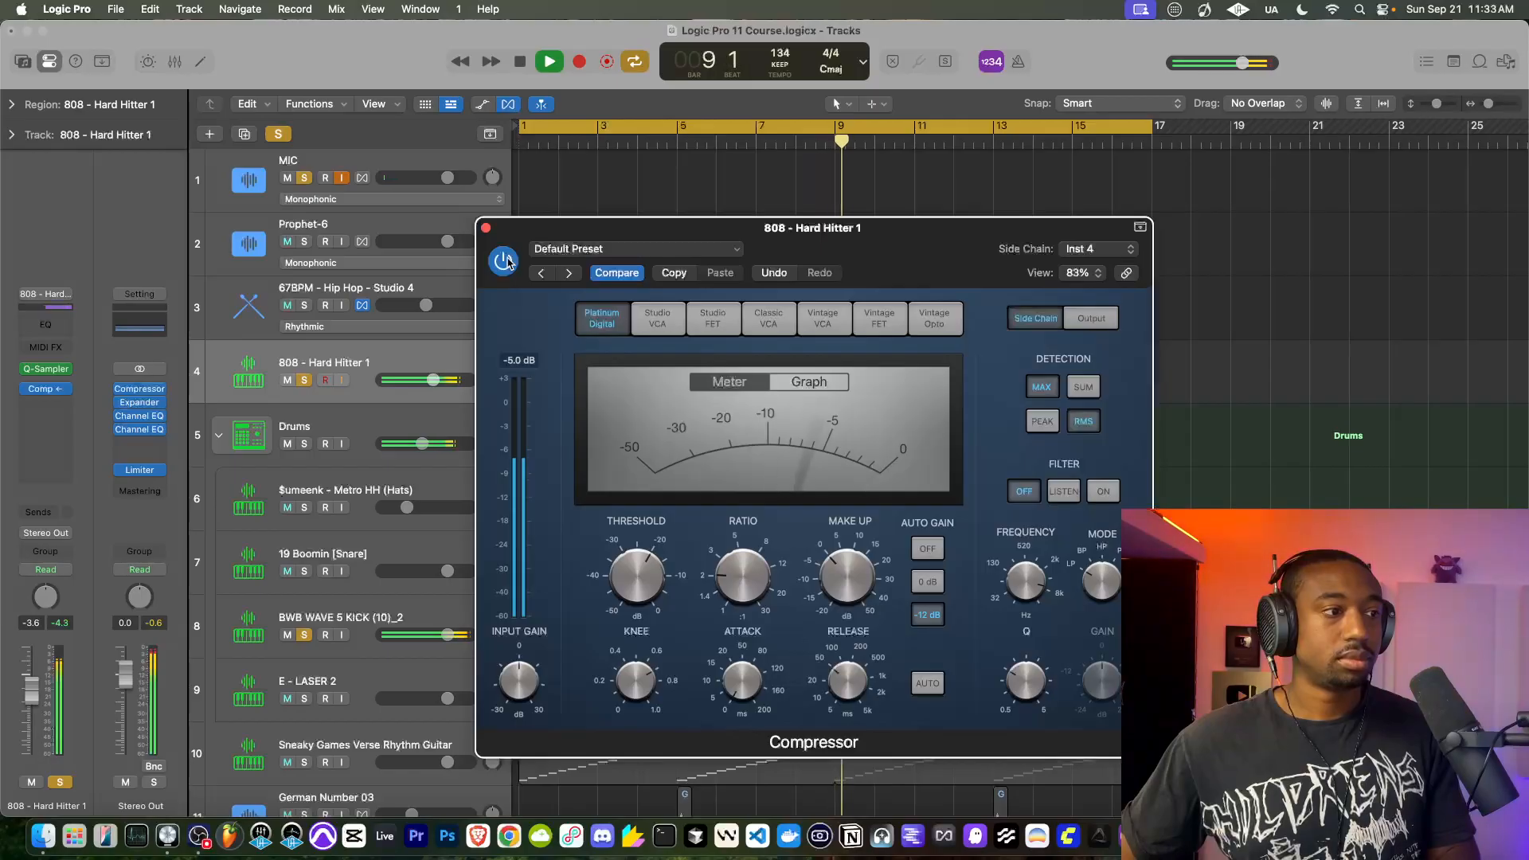
left_click(503, 261)
key("space")
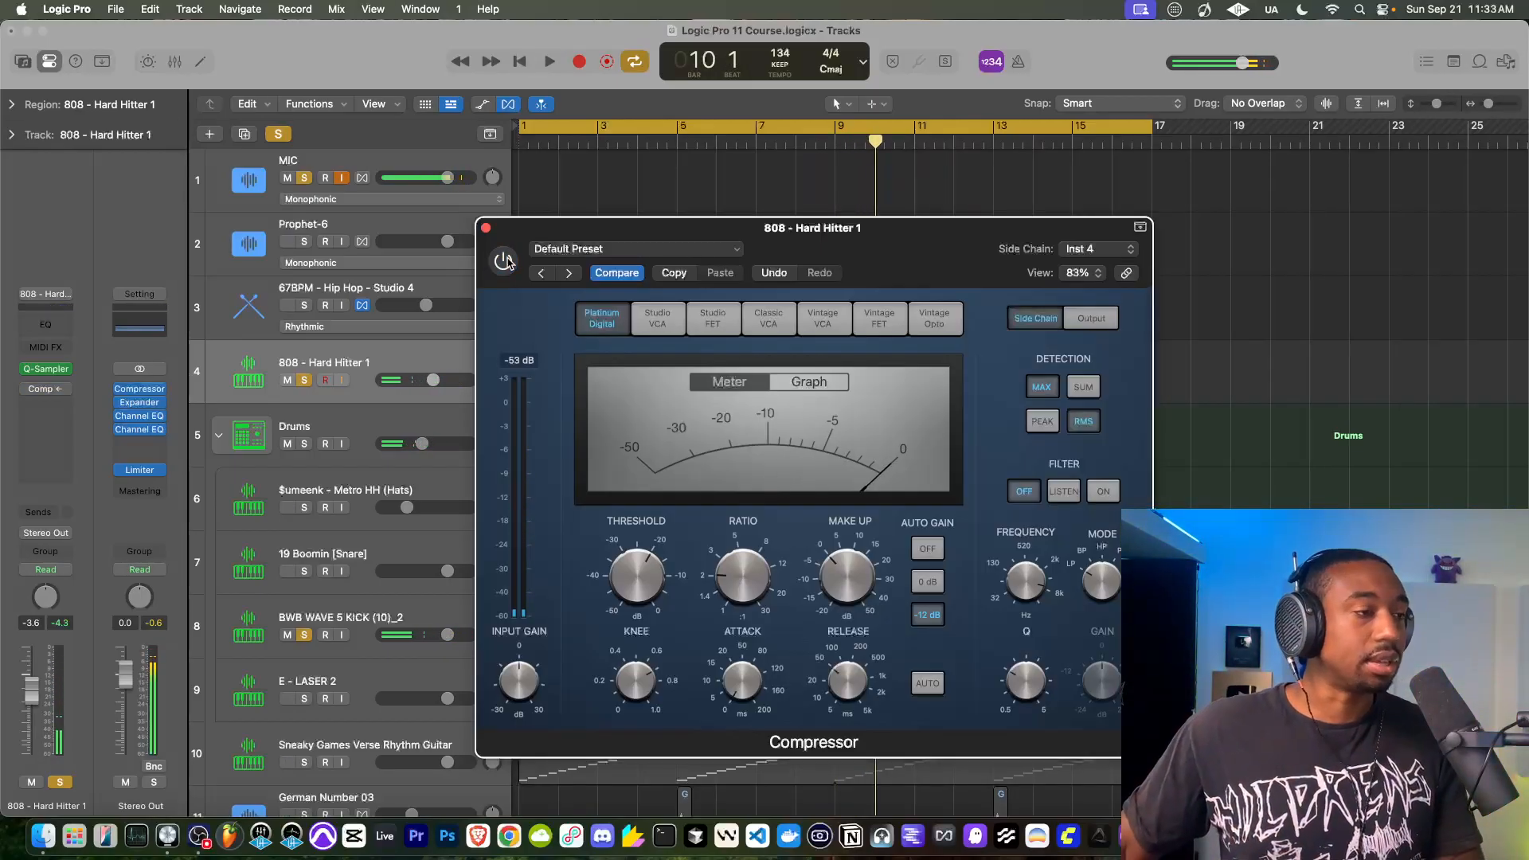
key("space")
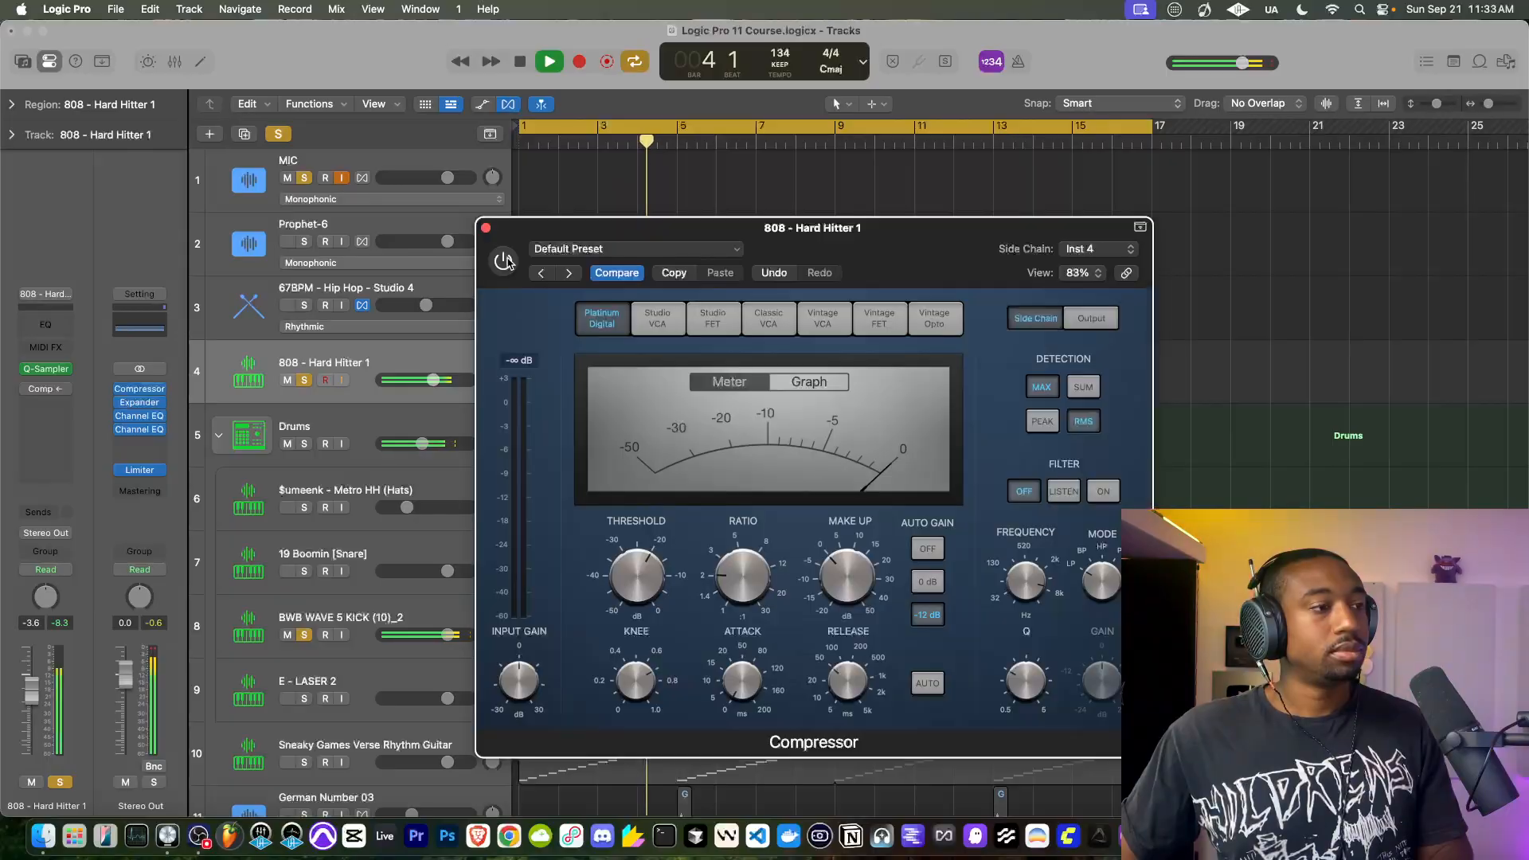
left_click(504, 261)
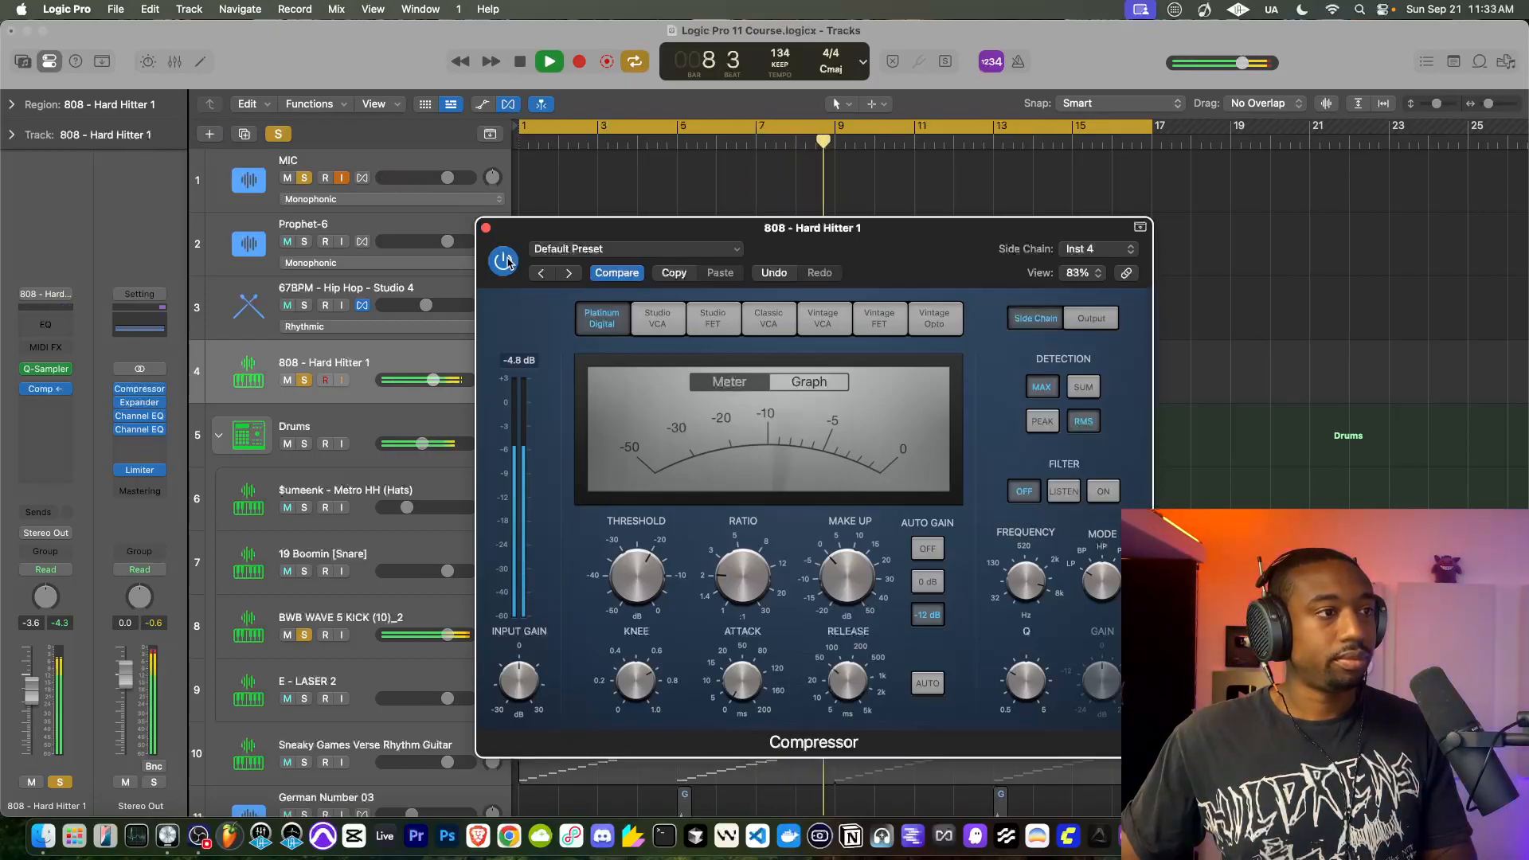
key("space")
left_click(487, 230)
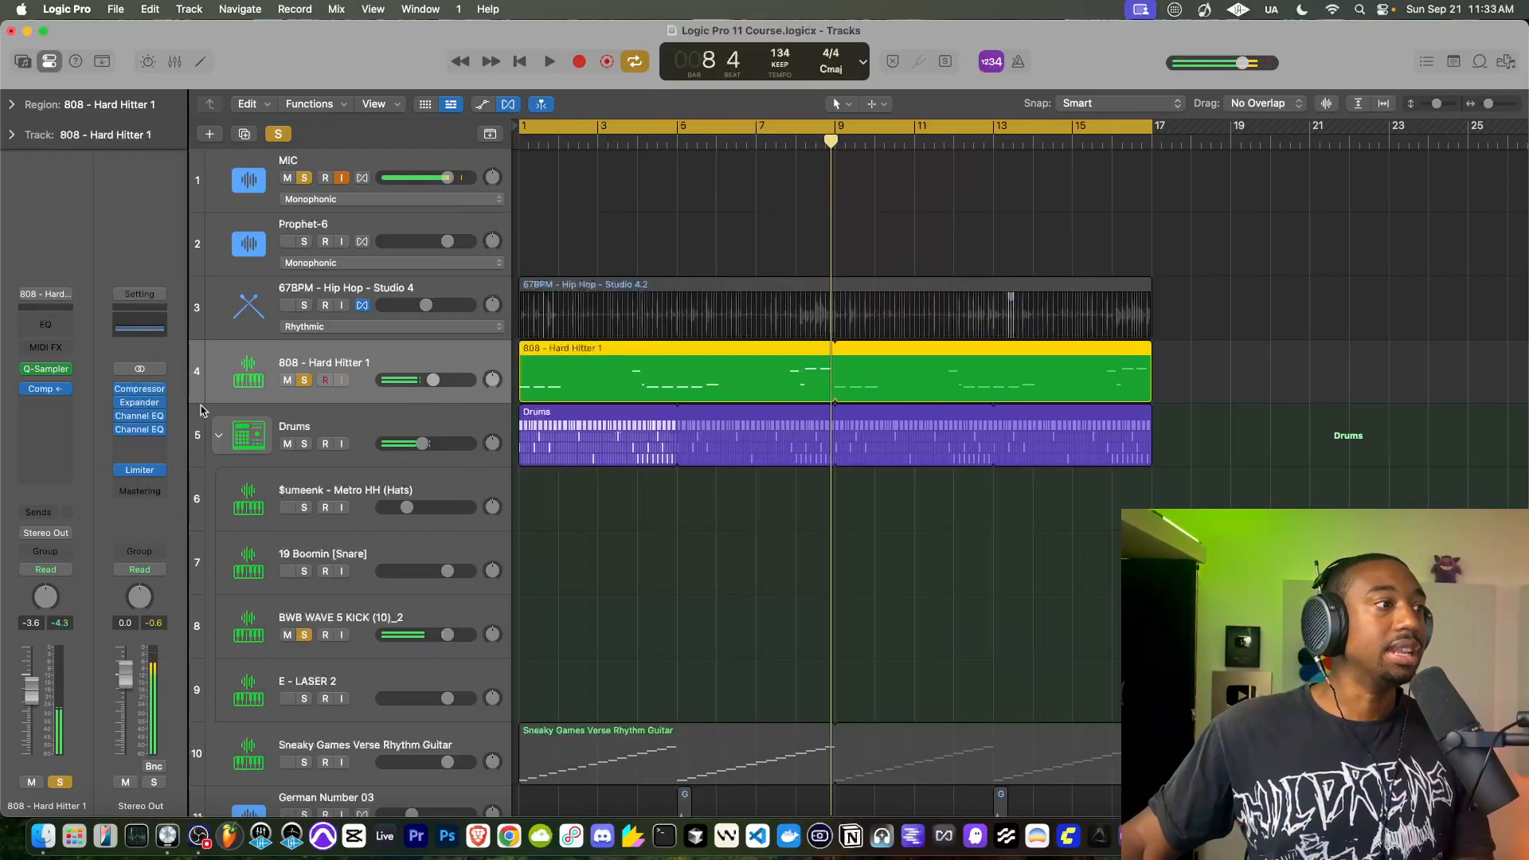
Bypass the Compressor, Expander, both Channel EQs and the Limiter on the Stereo Out, and clear all track solos.
mouse_move(125, 474)
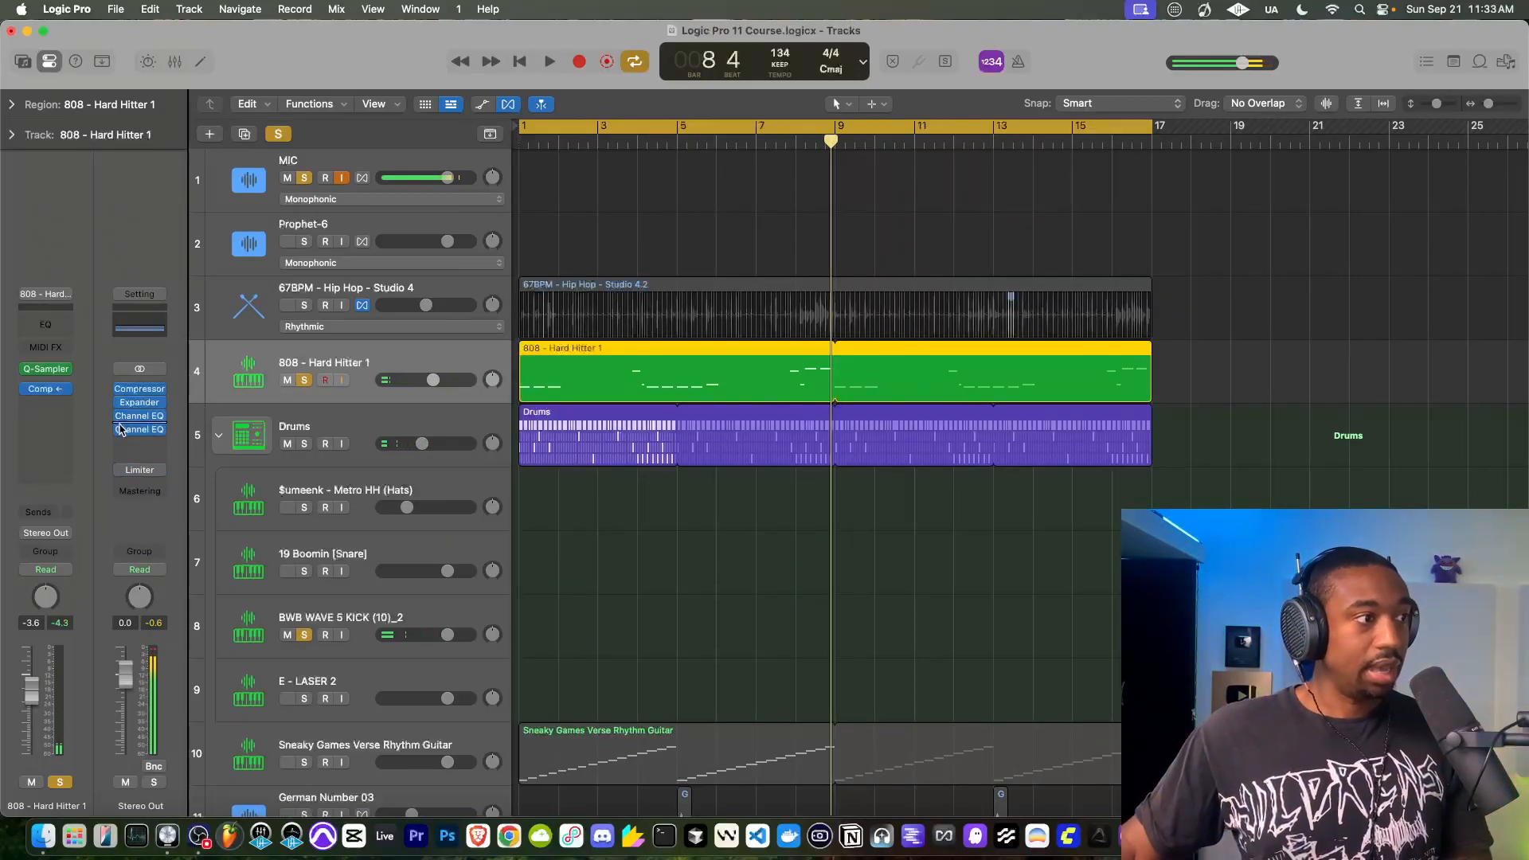
left_click(121, 436)
left_click(121, 433)
left_click(120, 432)
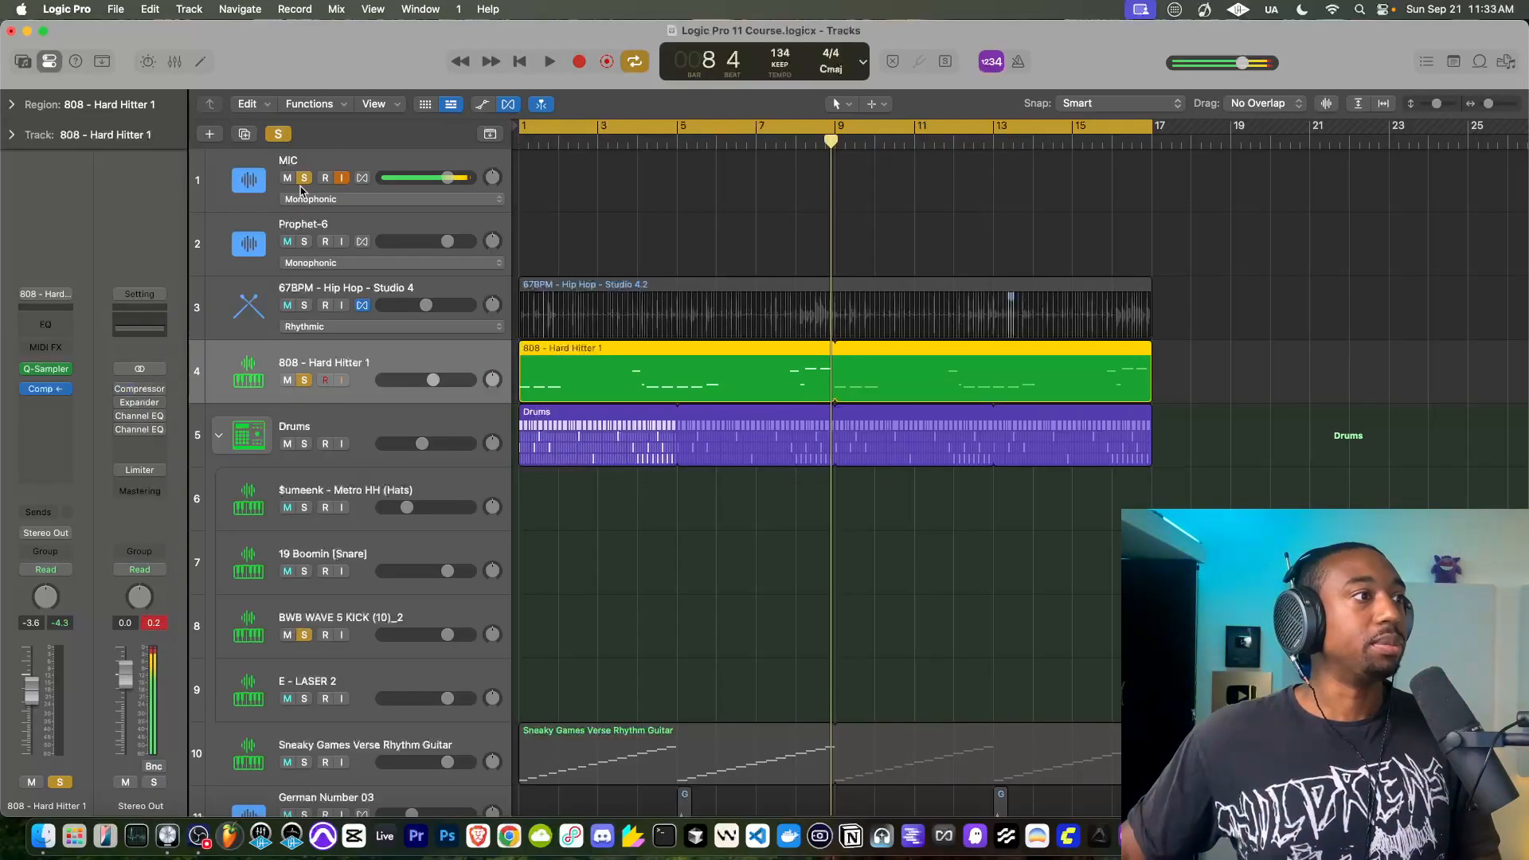
left_click(305, 381, "alt")
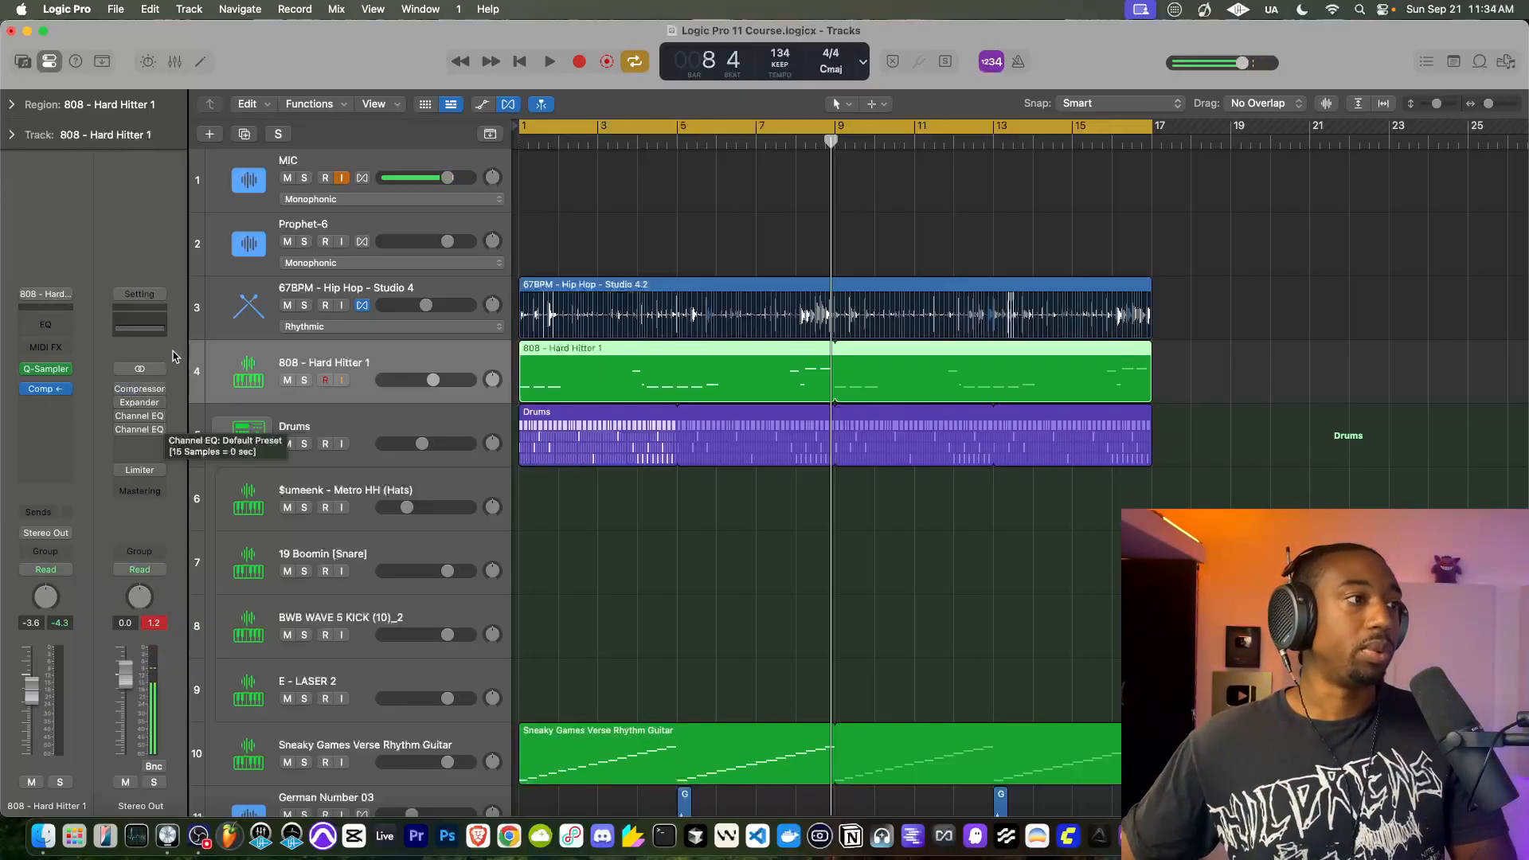
Play the full mix from the start and bypass the Compressor on the 808 track.
left_click(587, 141)
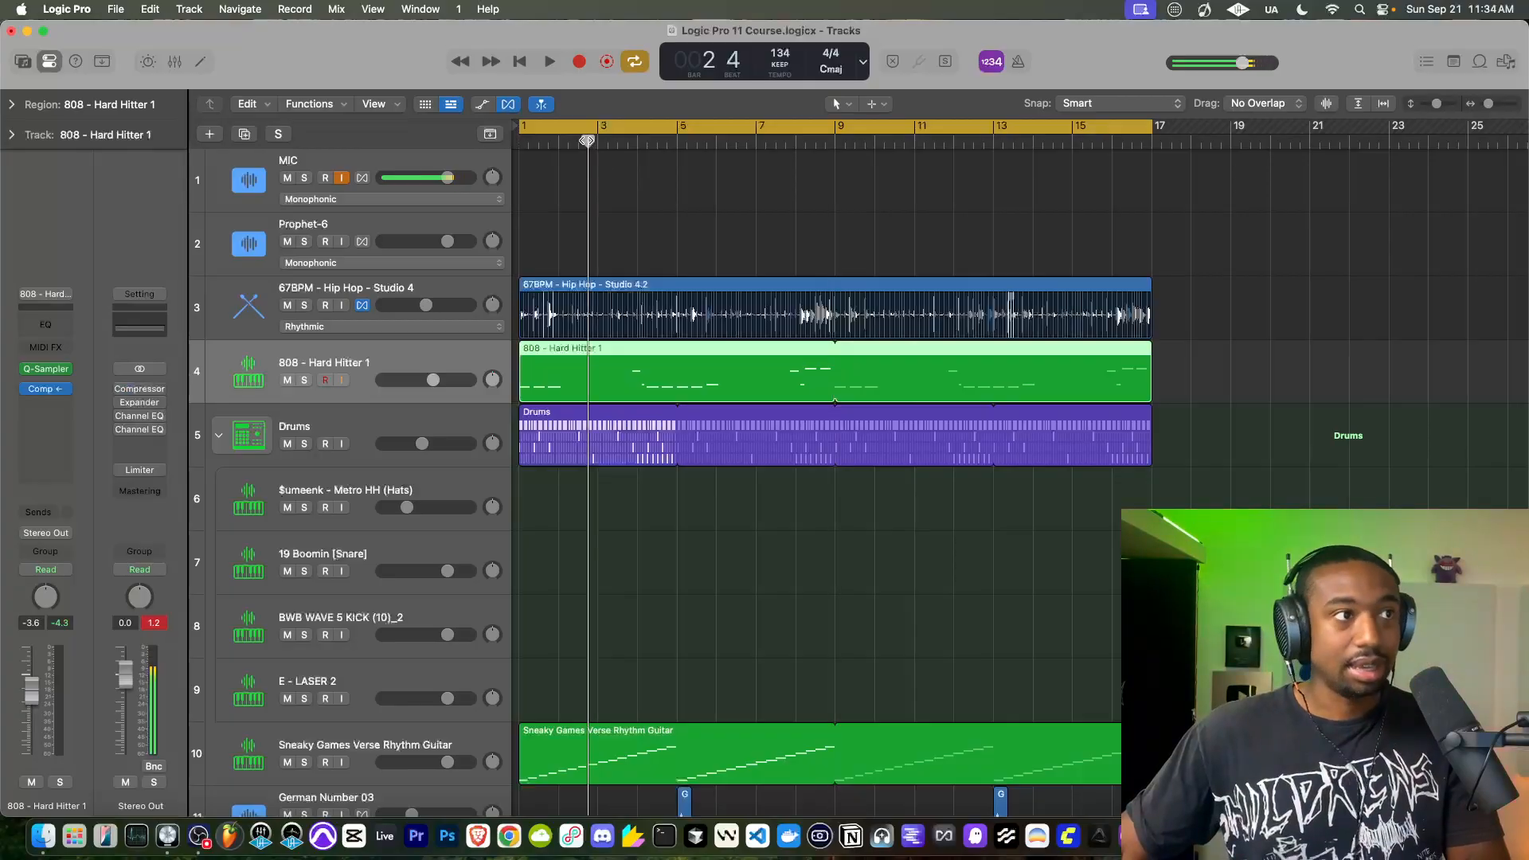
left_click(520, 63)
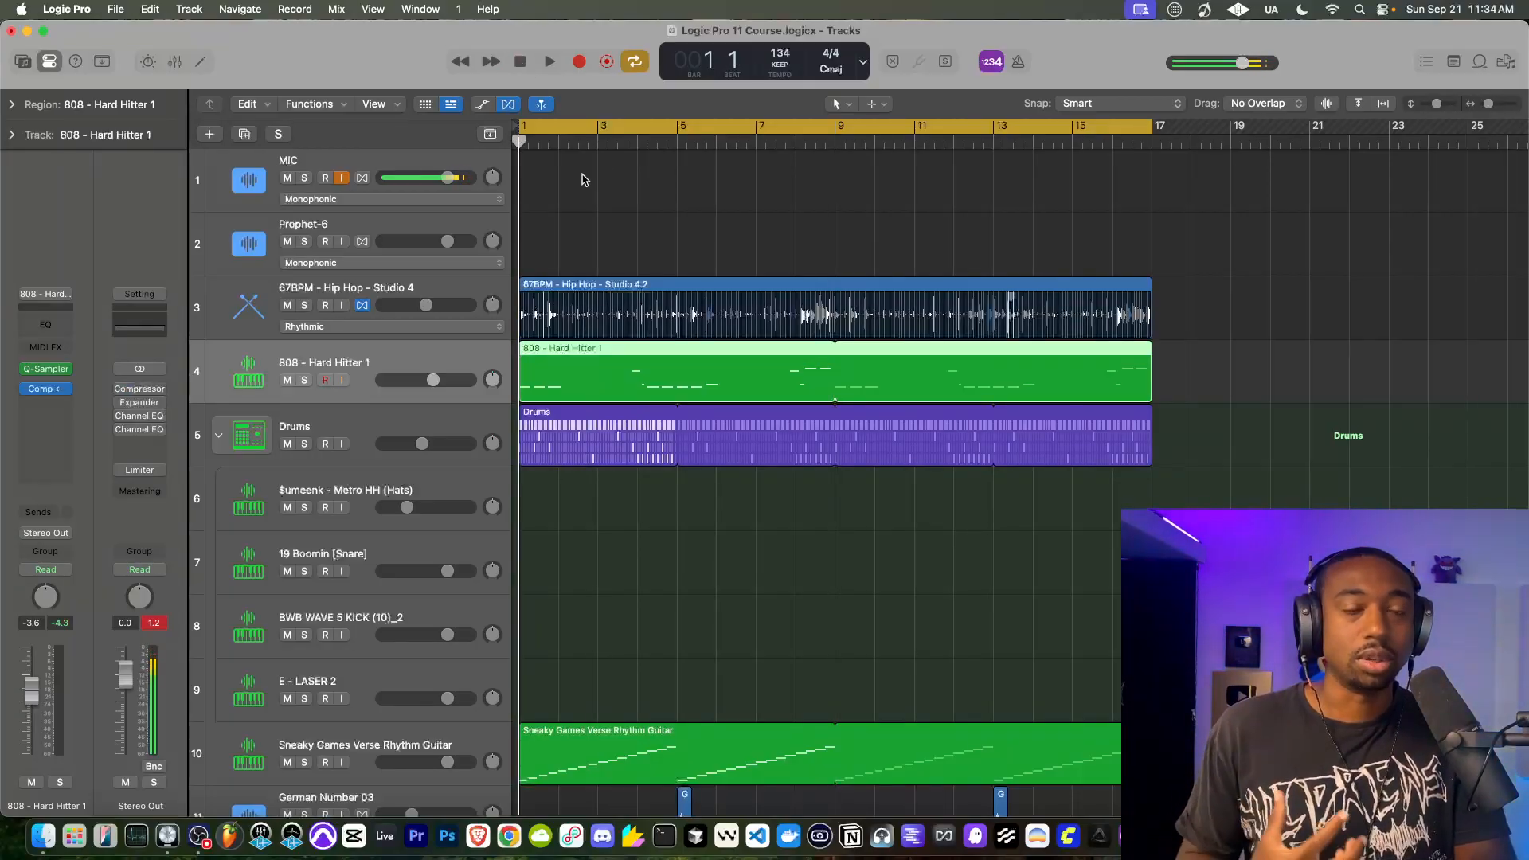
key("space")
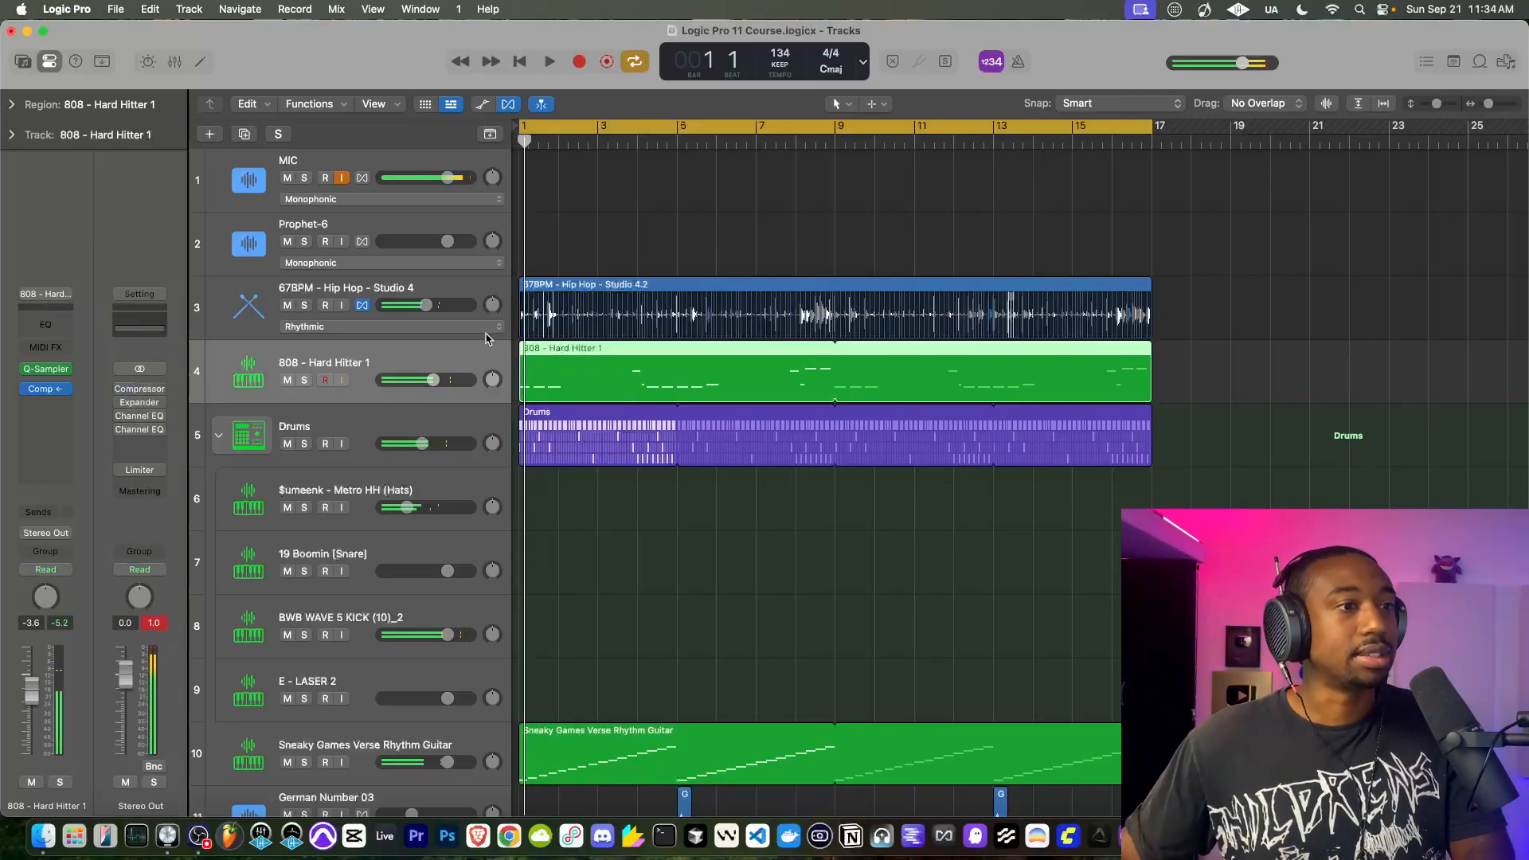
key("space")
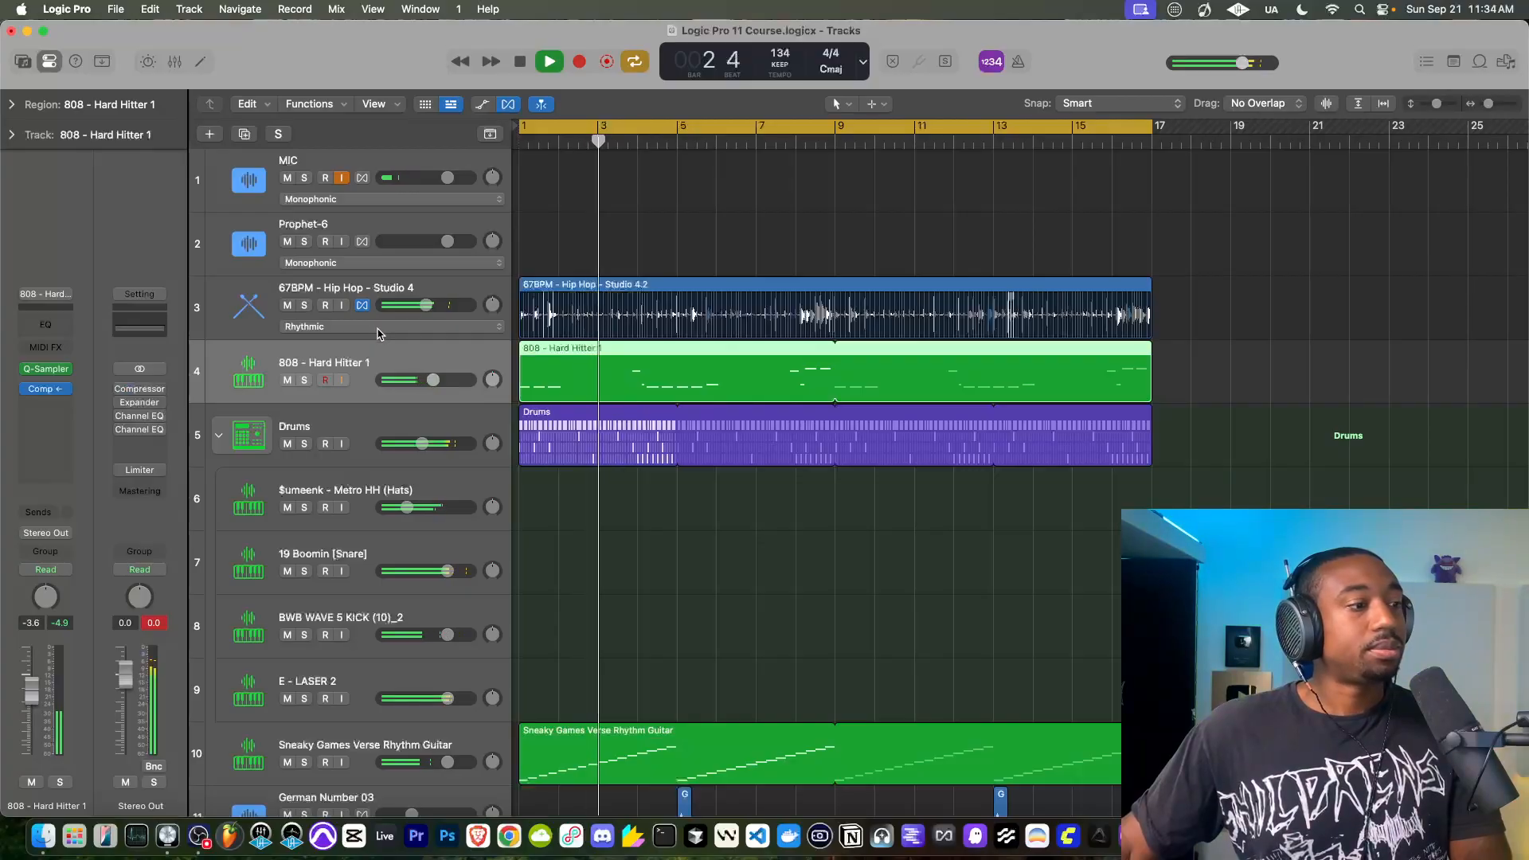
key("space")
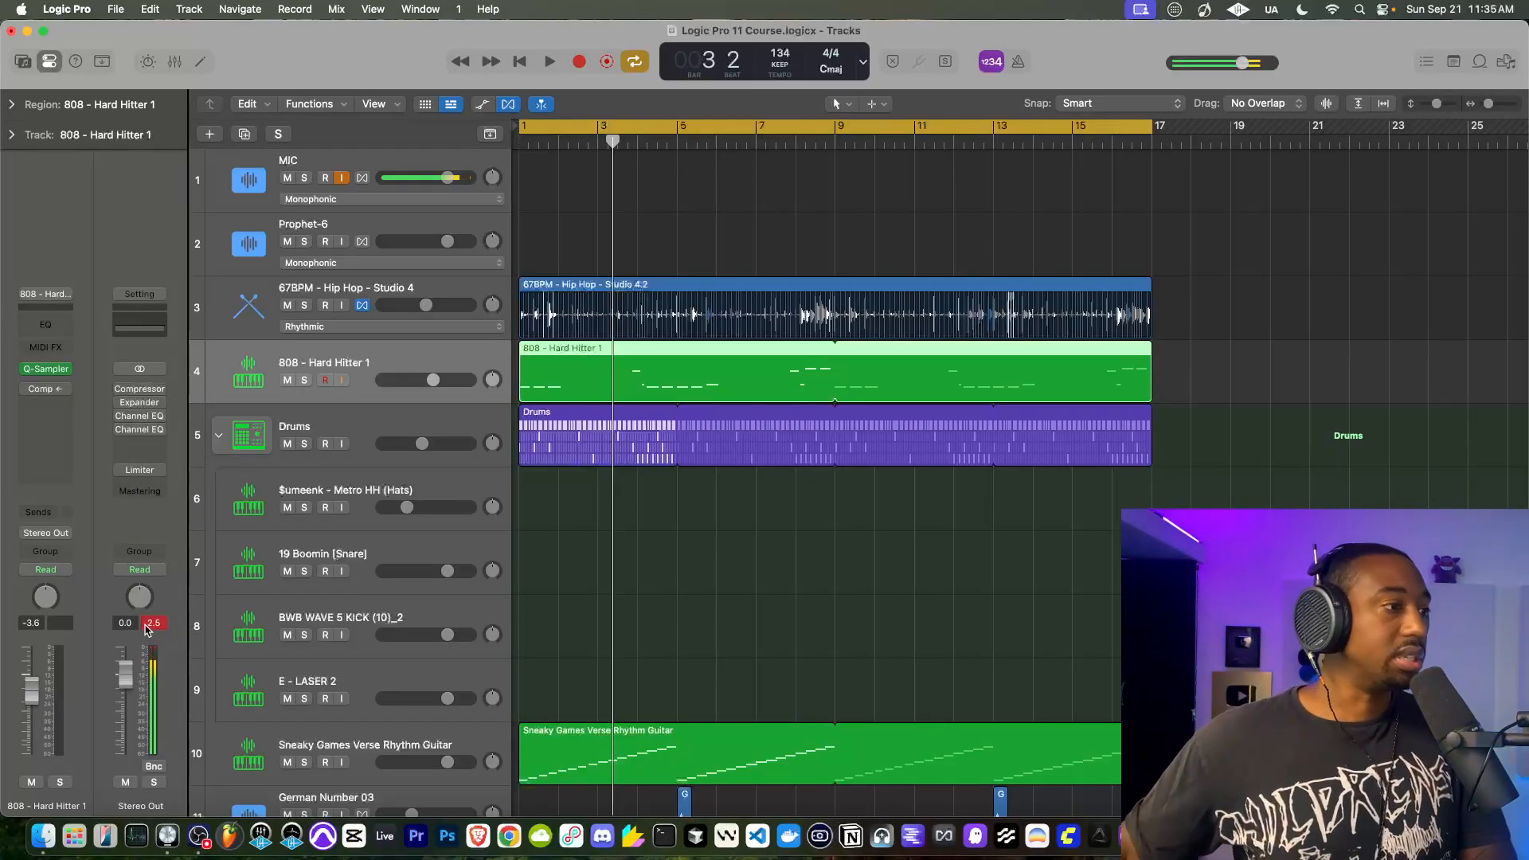
Insert a Distortion II plug-in above the Compressor on the Stereo Out, bypass it and expand its additional parameters.
left_click(138, 388)
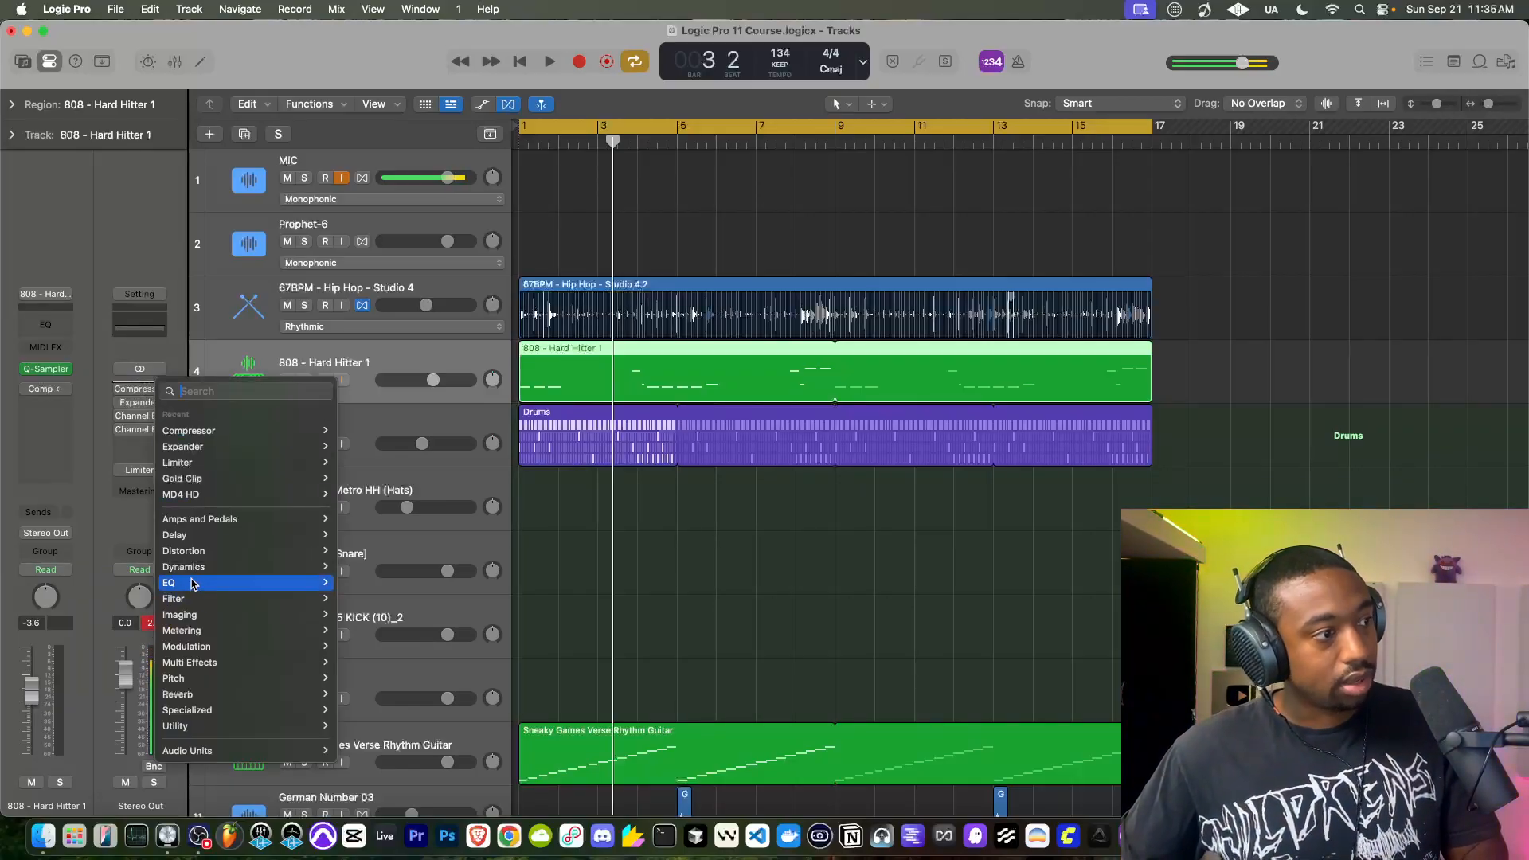
mouse_move(191, 551)
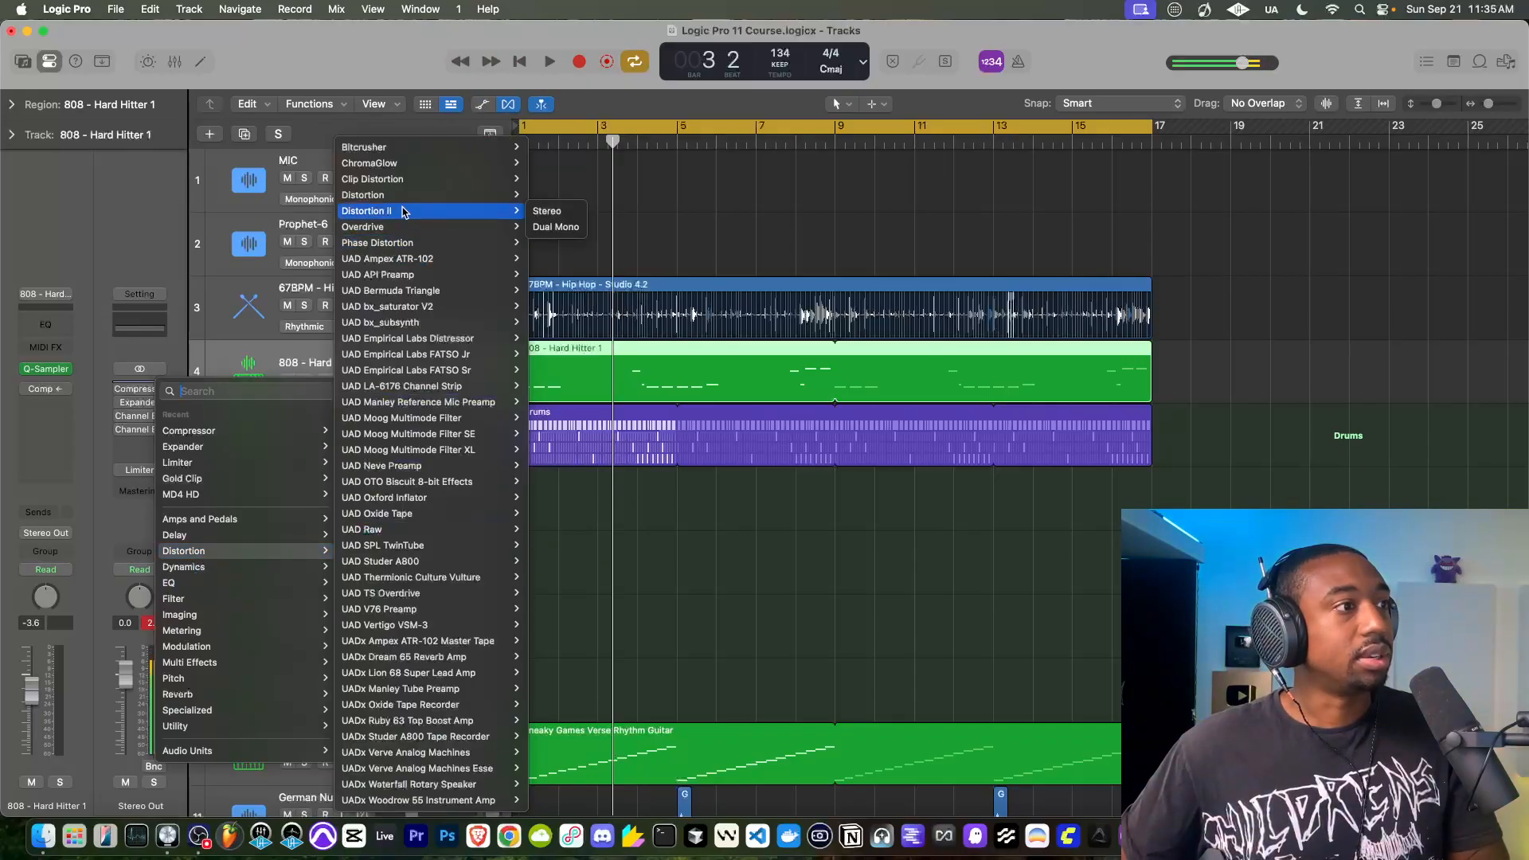
left_click(403, 210)
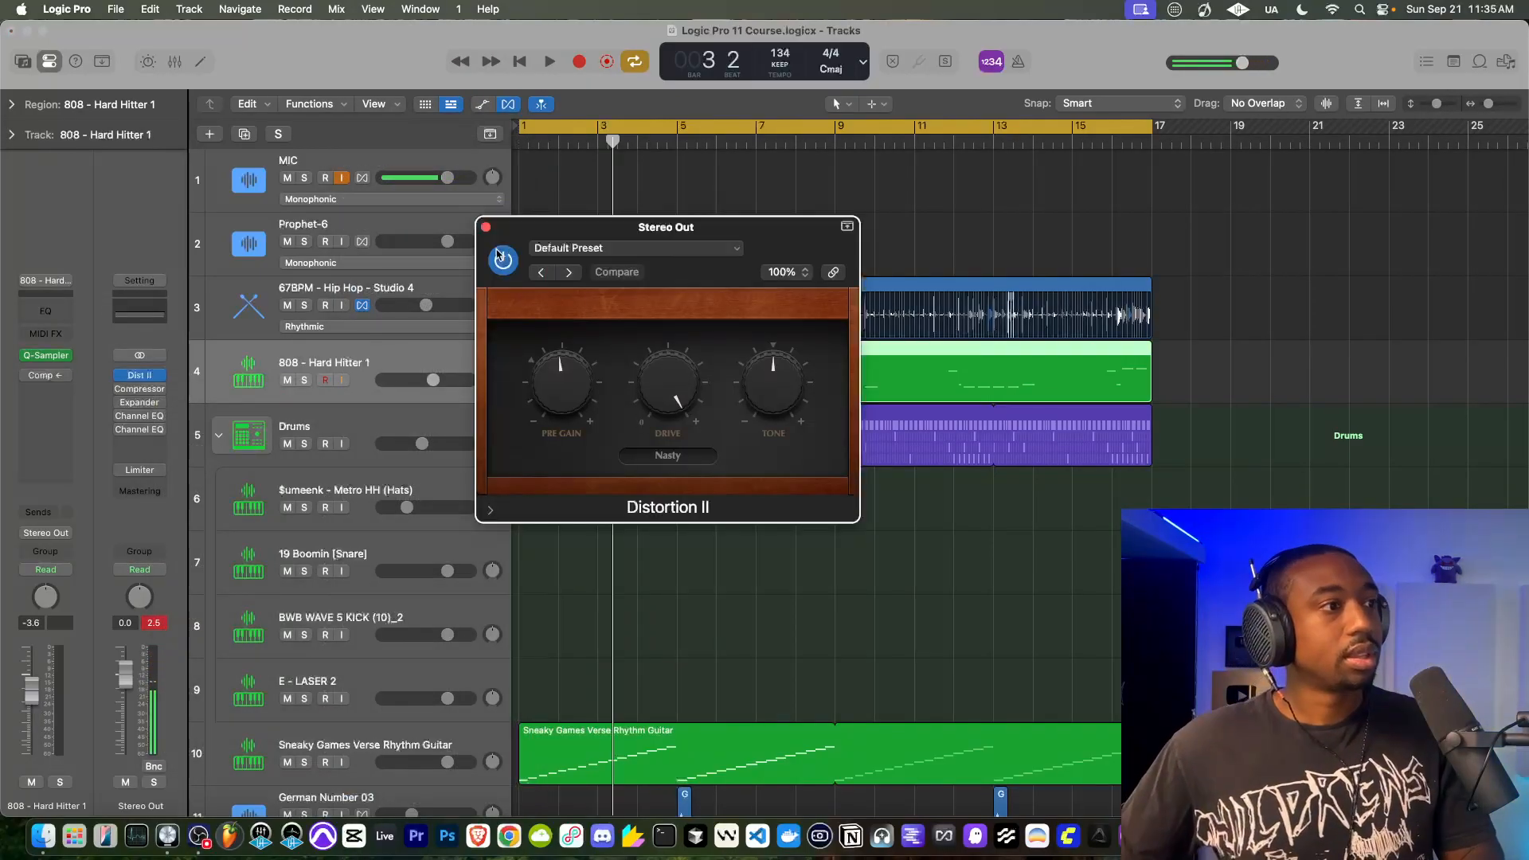
left_click(501, 259)
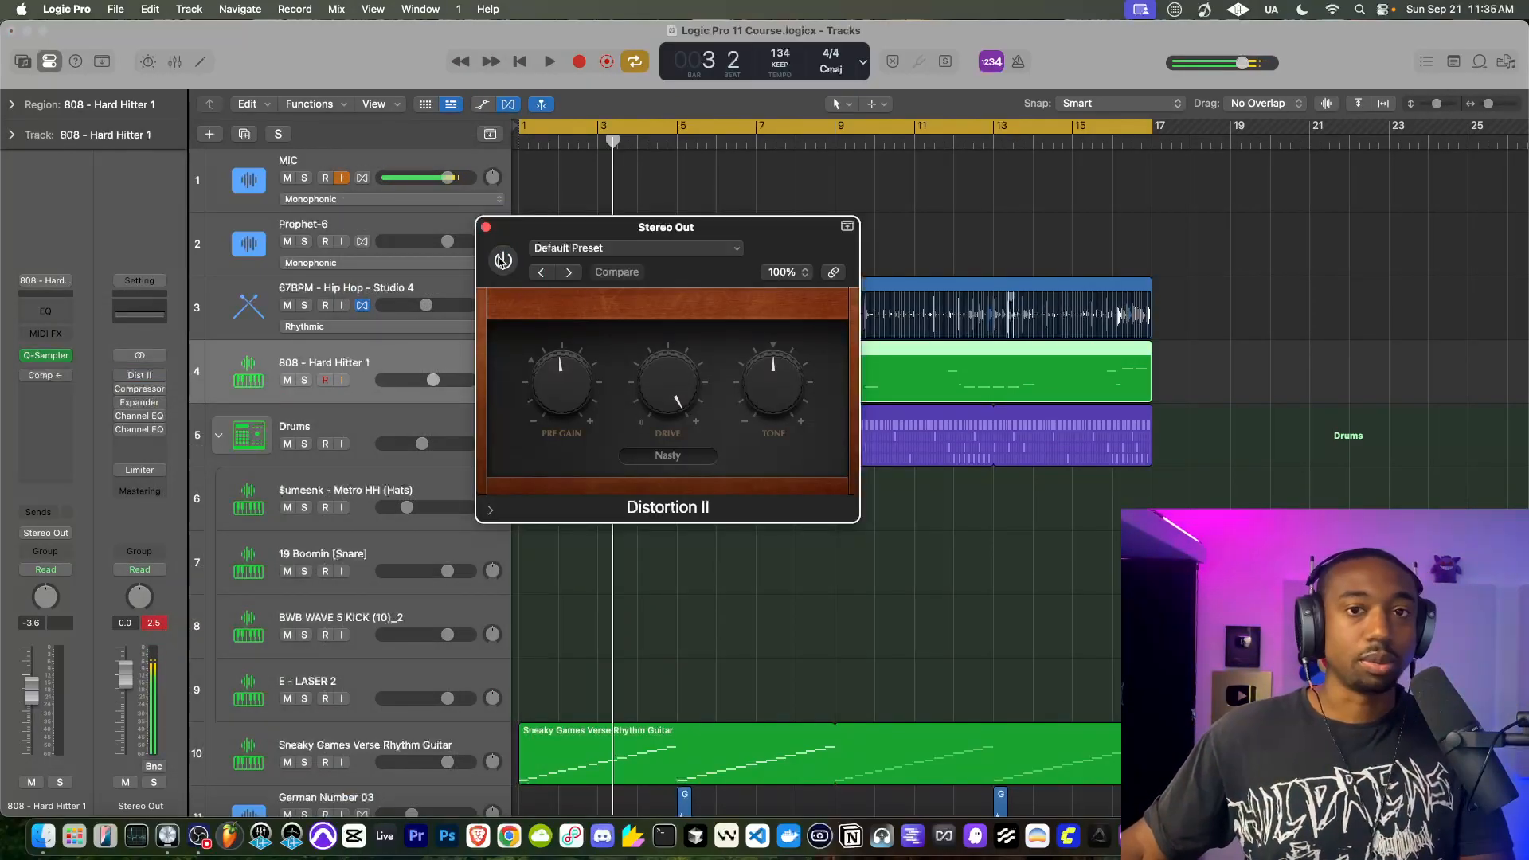
left_click(493, 513)
left_click_drag(635, 230, 582, 143)
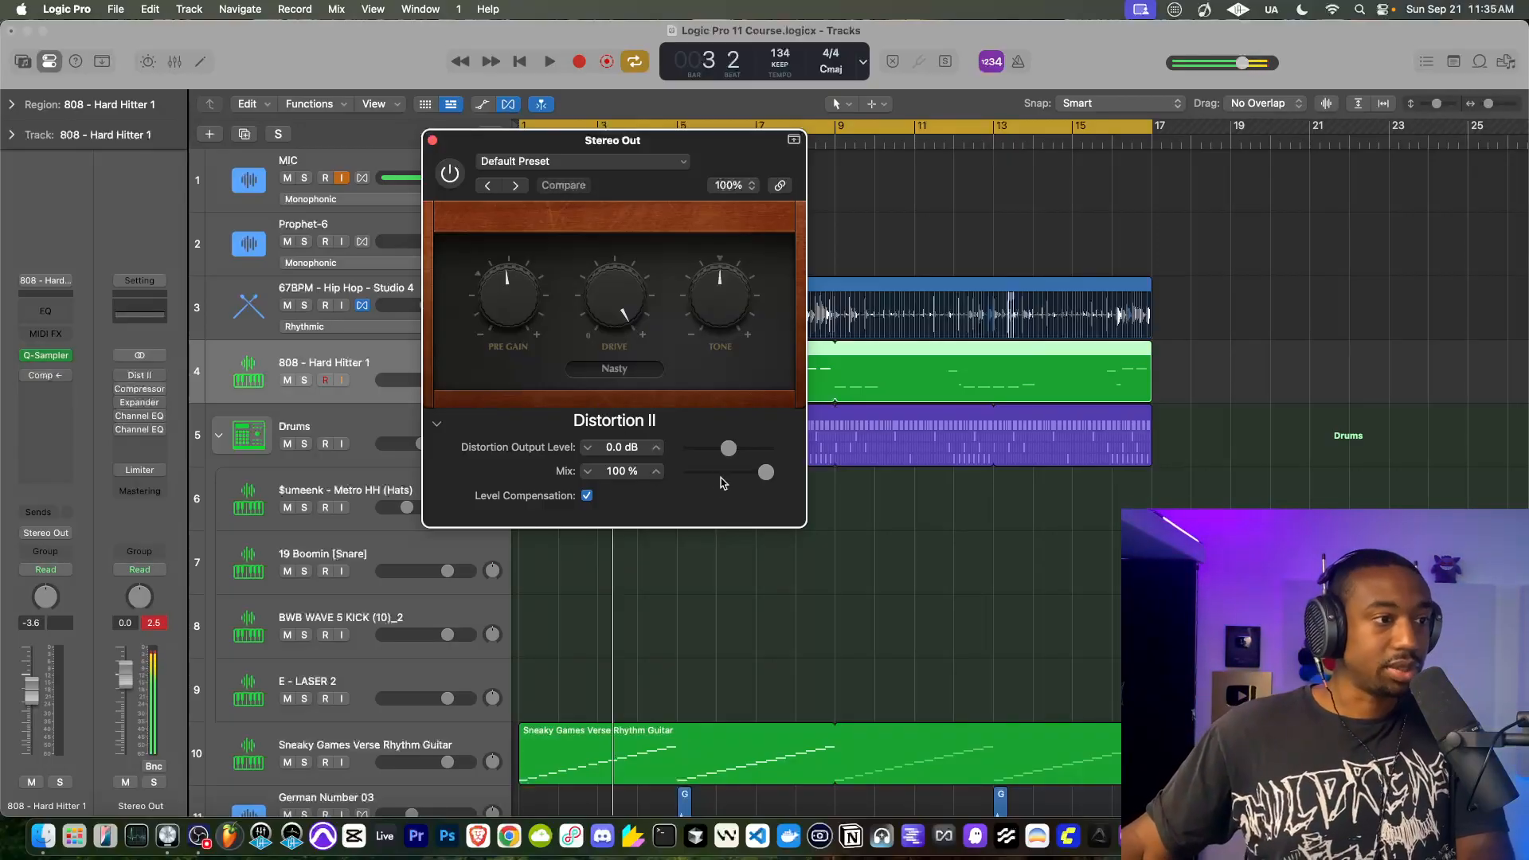
Play the mix from the start, activate Distortion II on the Stereo Out and set its Mix to 44 %.
key("space")
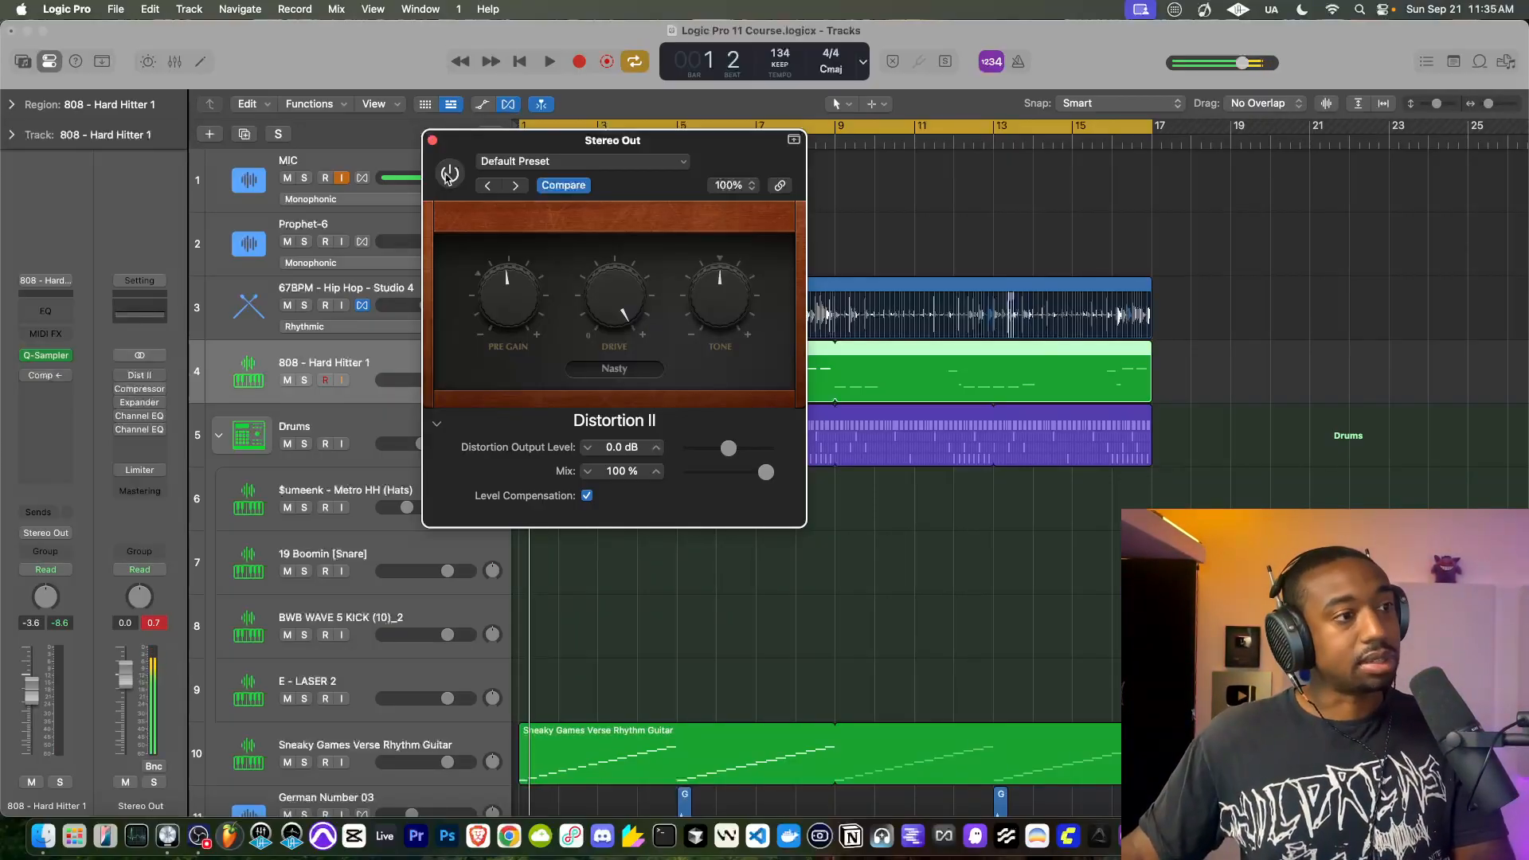
key("space")
left_click(448, 176)
left_click_drag(765, 483, 723, 484)
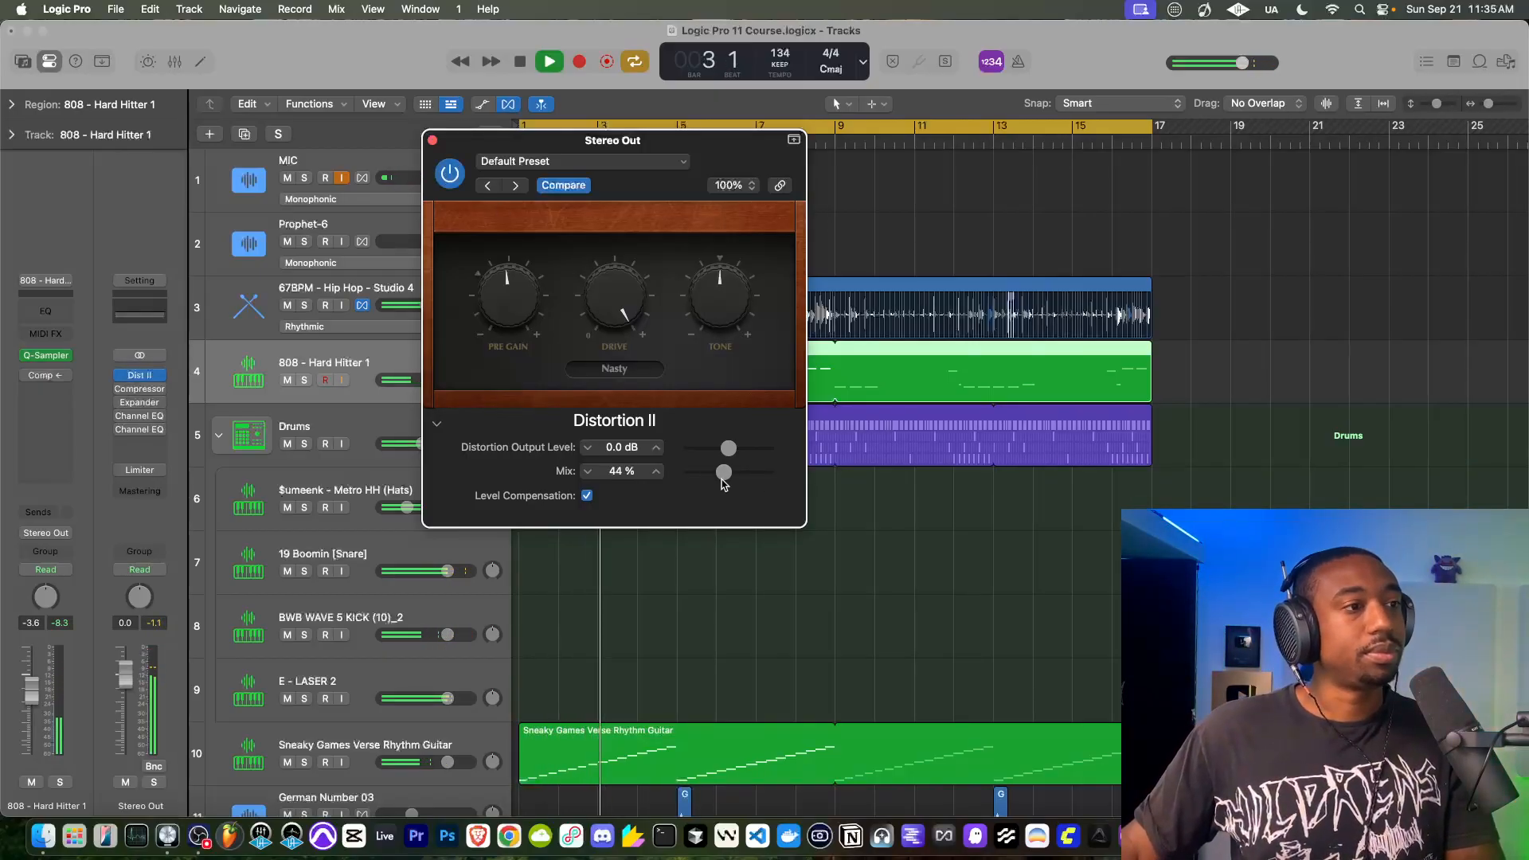
mouse_move(526, 340)
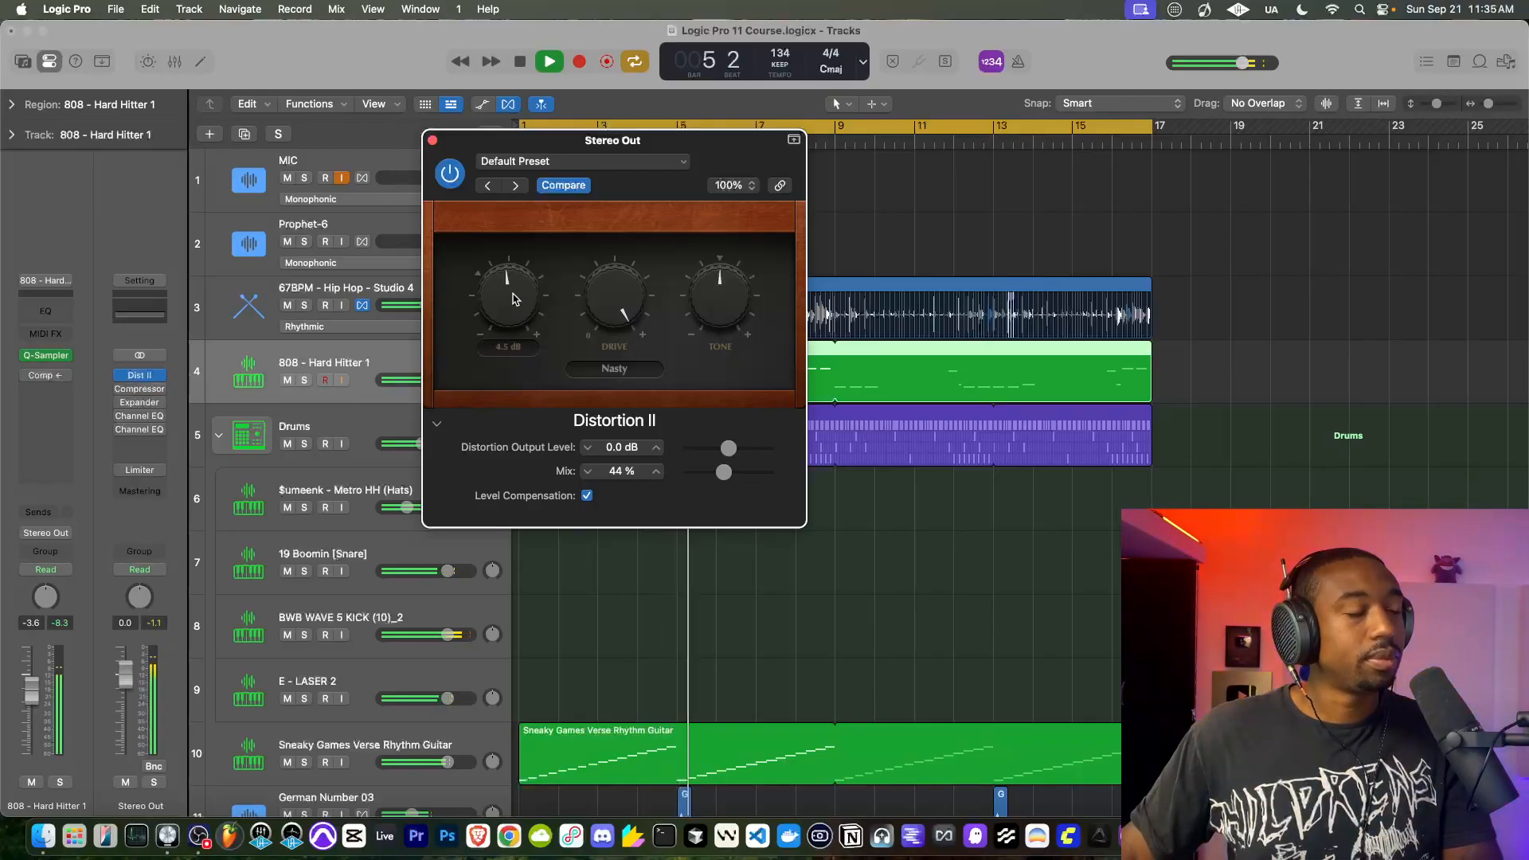
Bypass Distortion II on the Stereo Out, close its window and briefly play the mix from the start.
key("space")
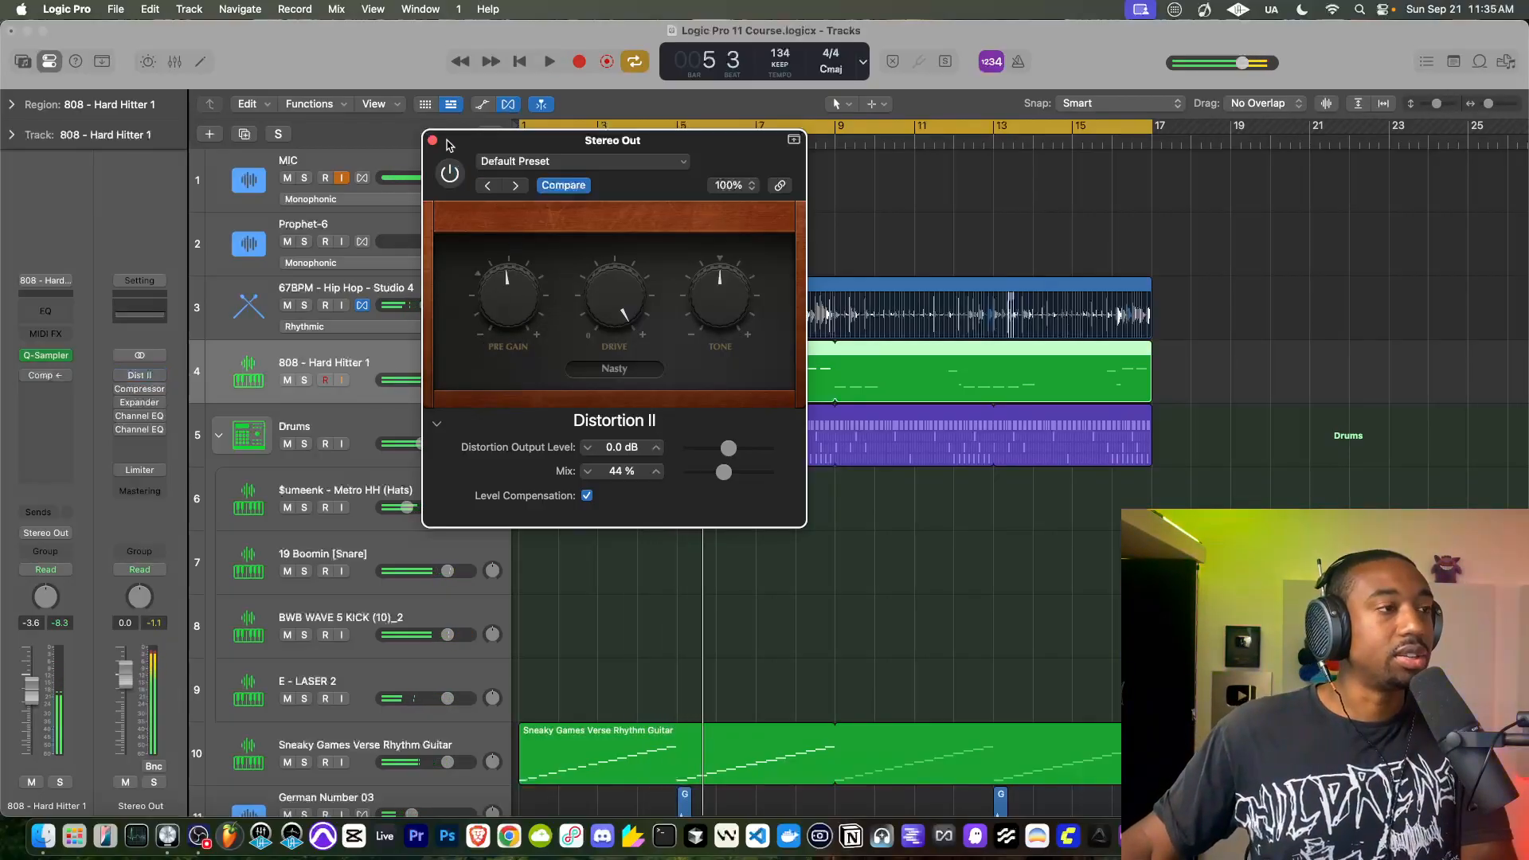
left_click(433, 141)
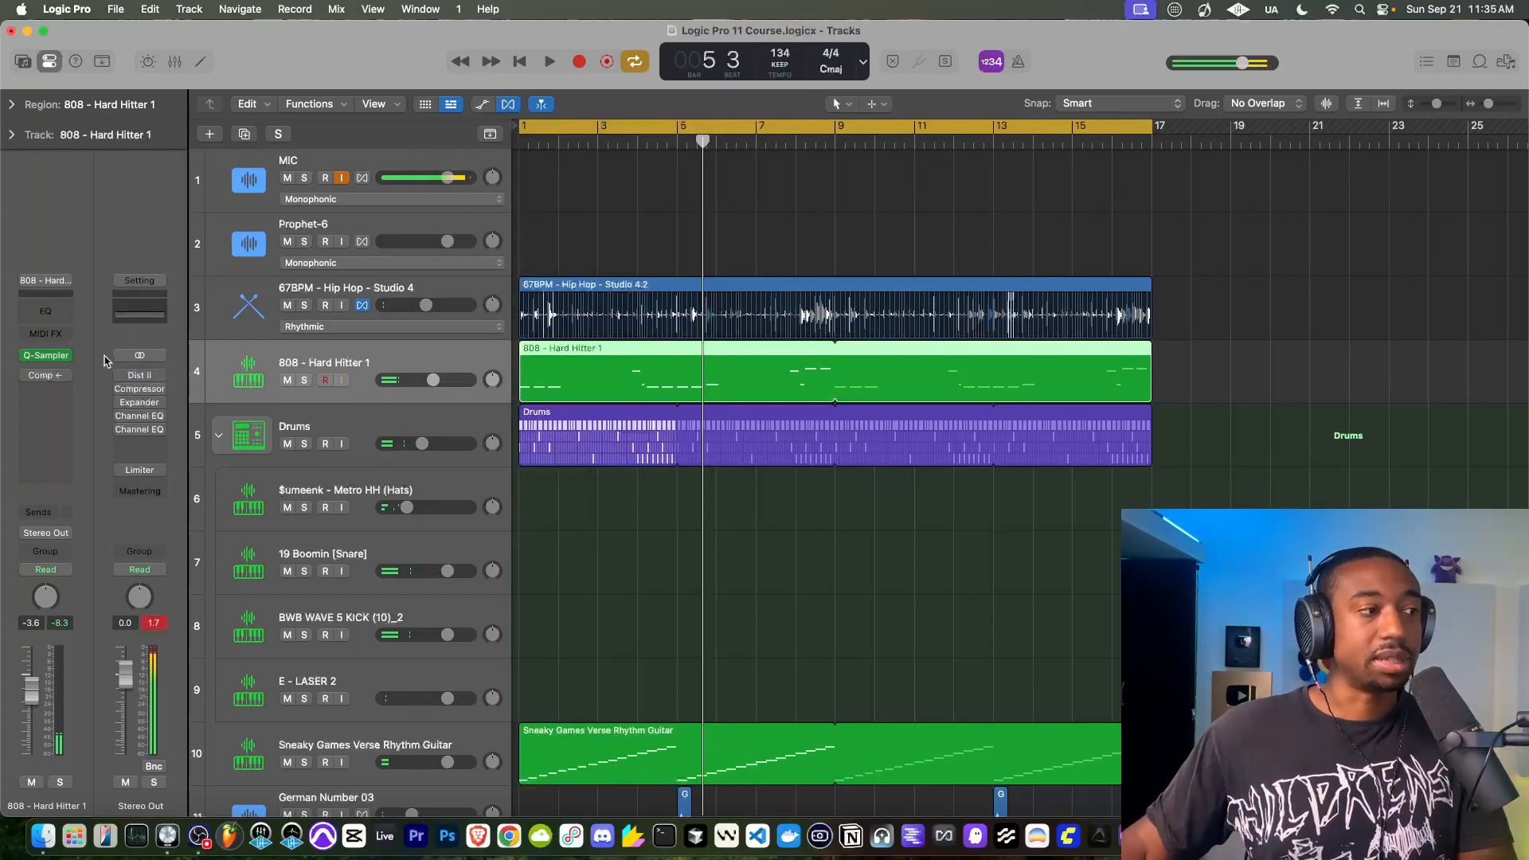
key("Return")
key("space")
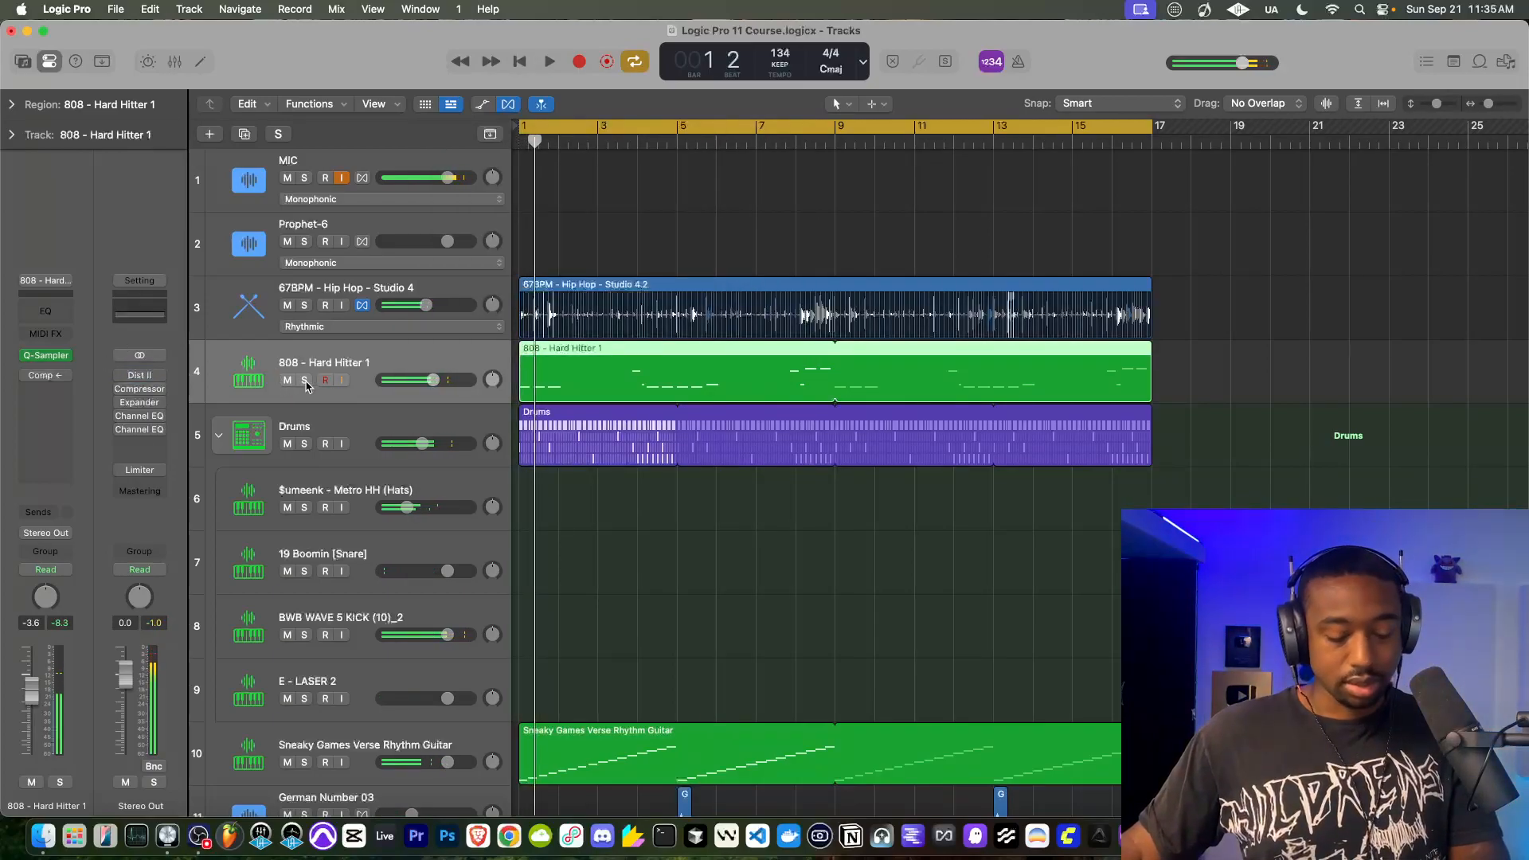
Solo the MIC, 808 - Hard Hitter 1 and BWB WAVE 5 KICK tracks and play them together.
left_click(304, 179)
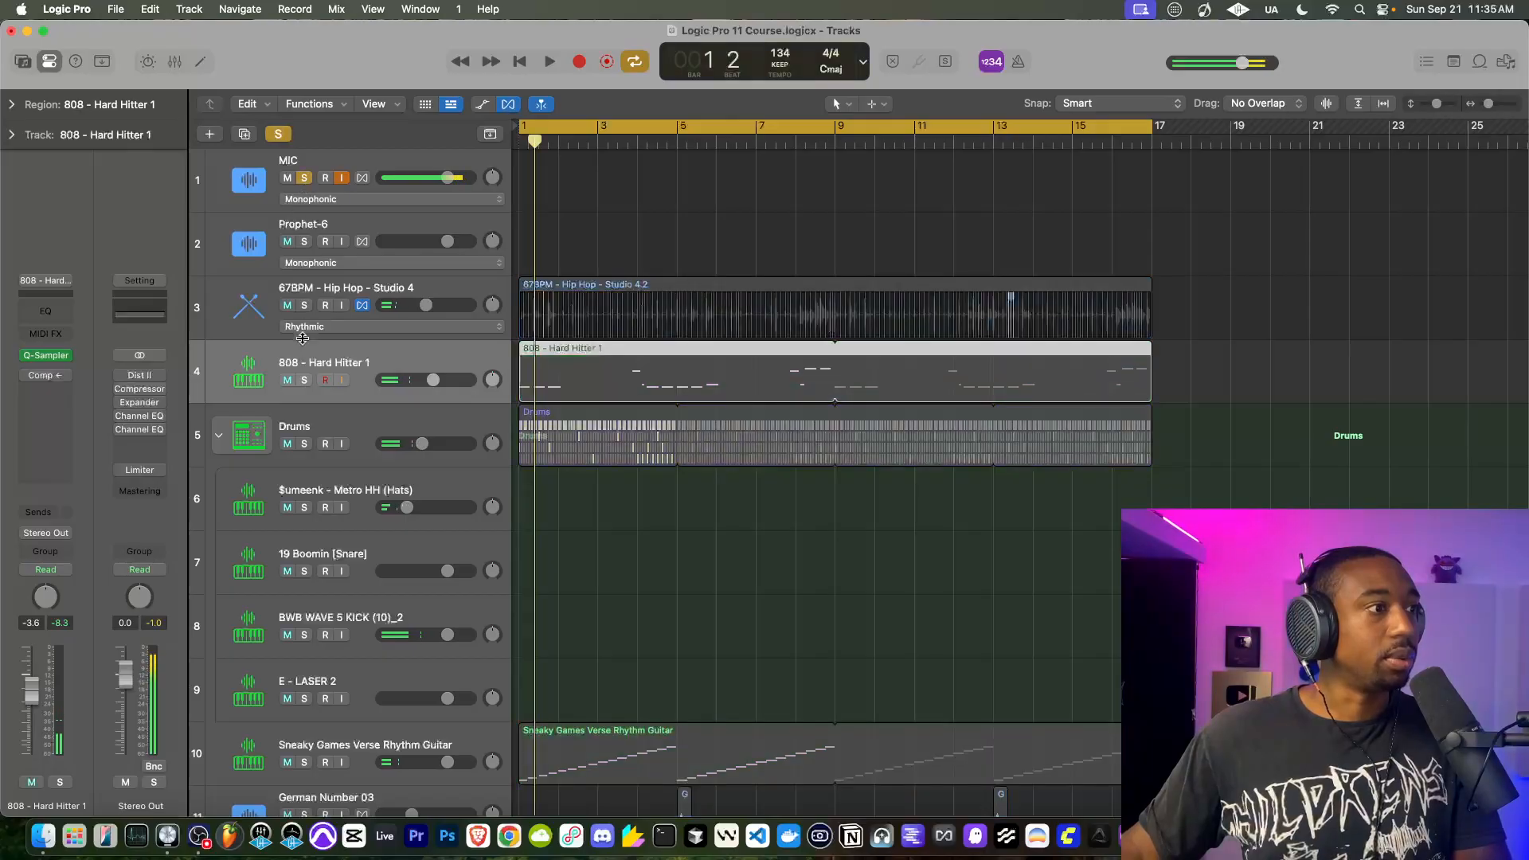
left_click(304, 381)
left_click(308, 178)
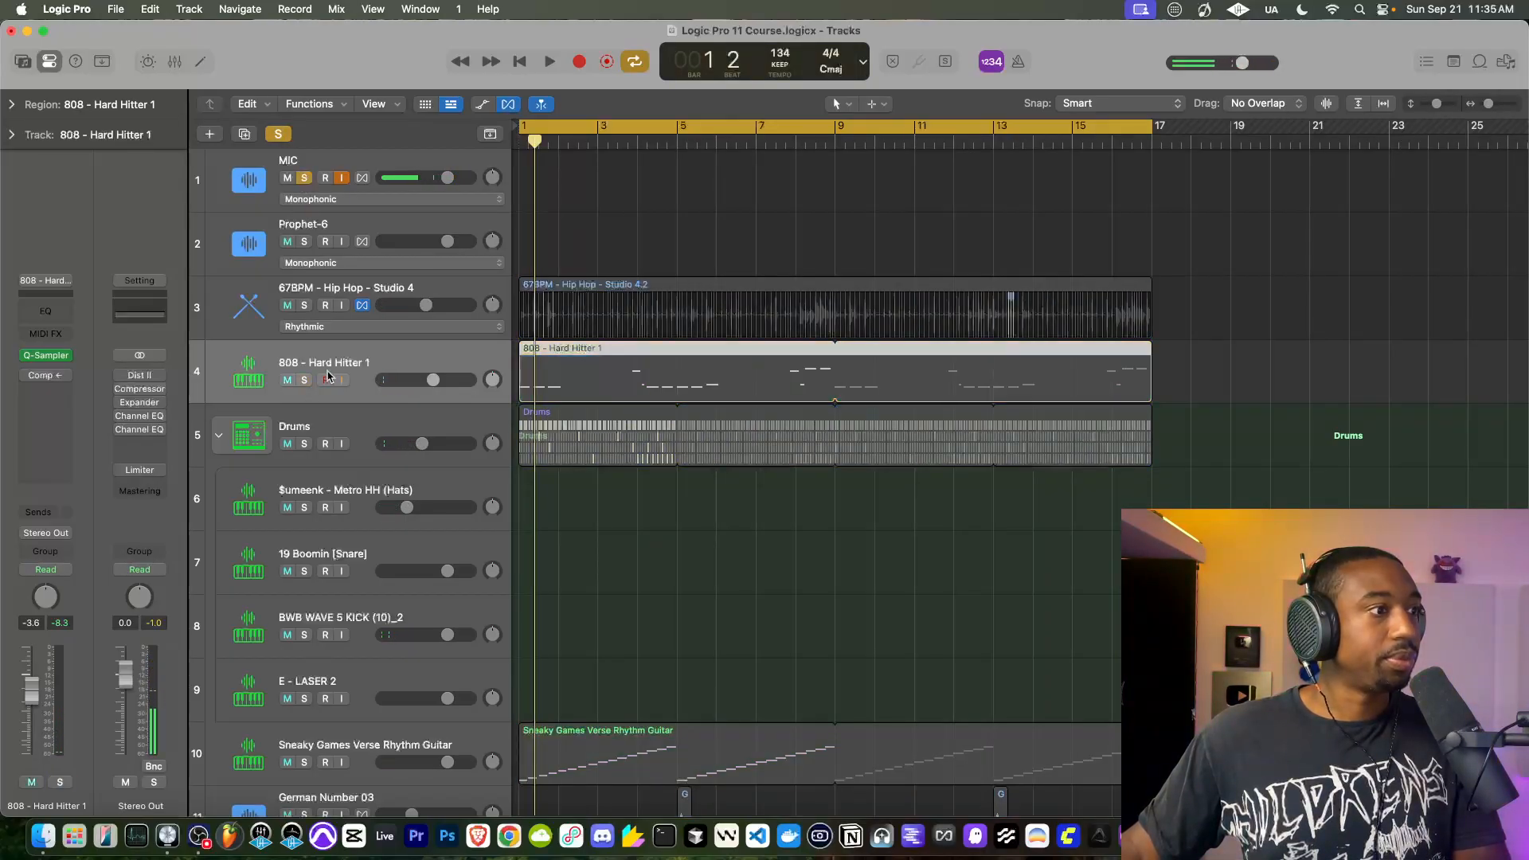
left_click(304, 380)
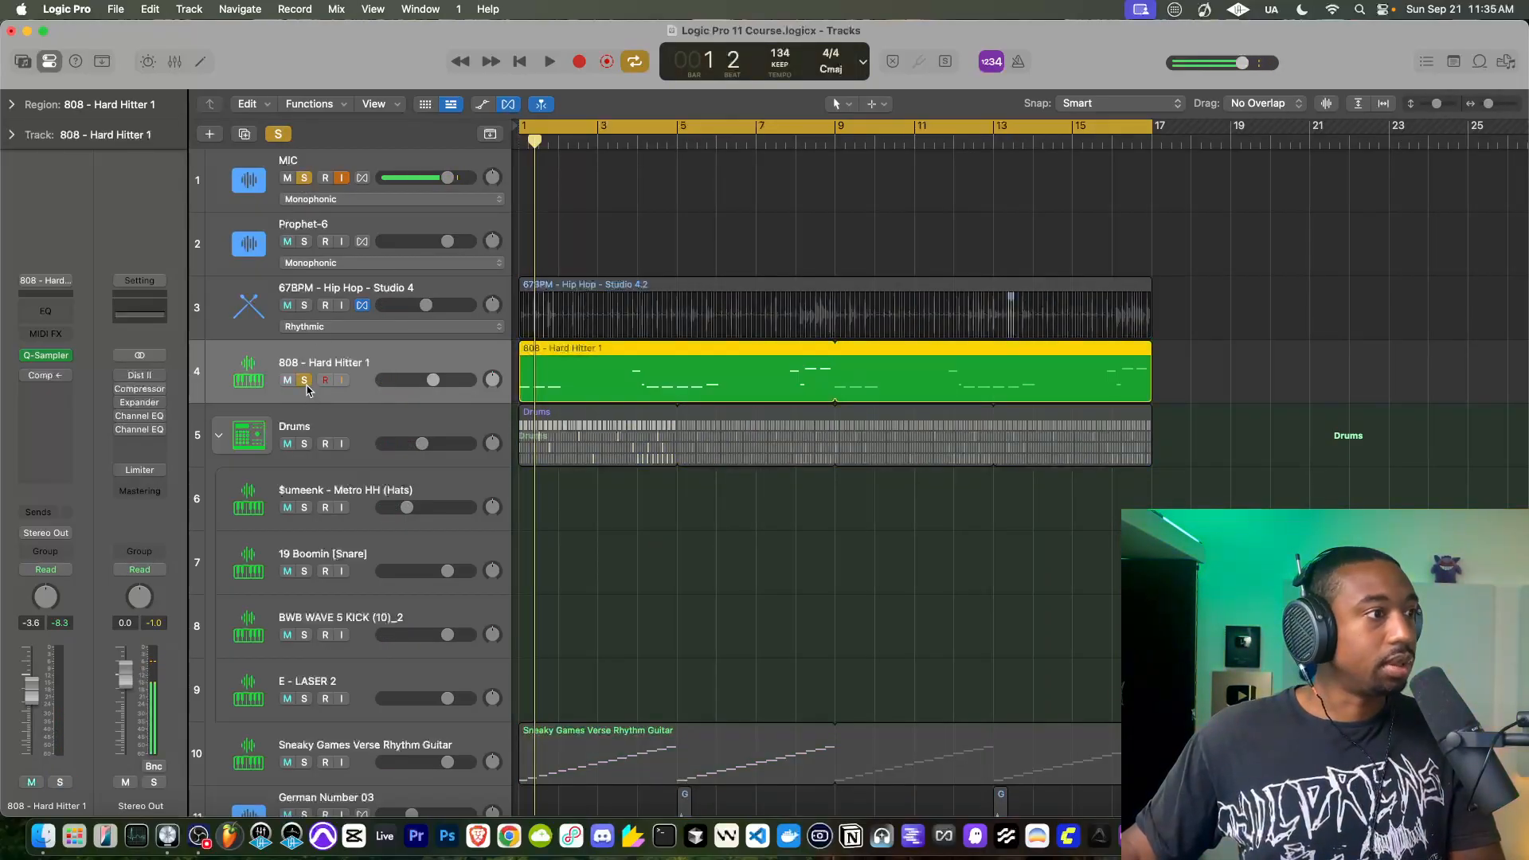
left_click(305, 634)
key("space")
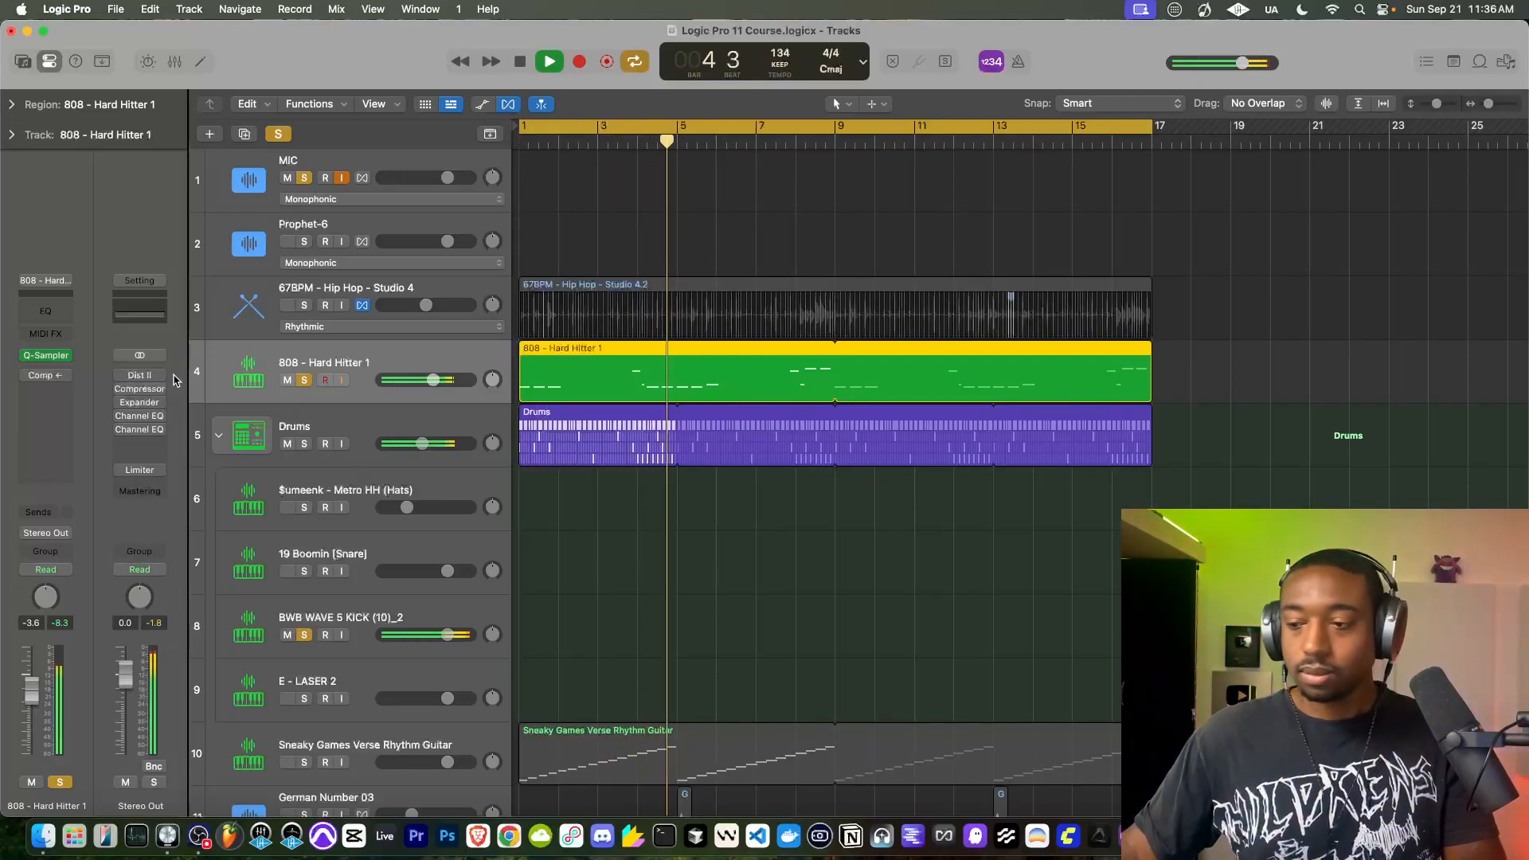
key("space")
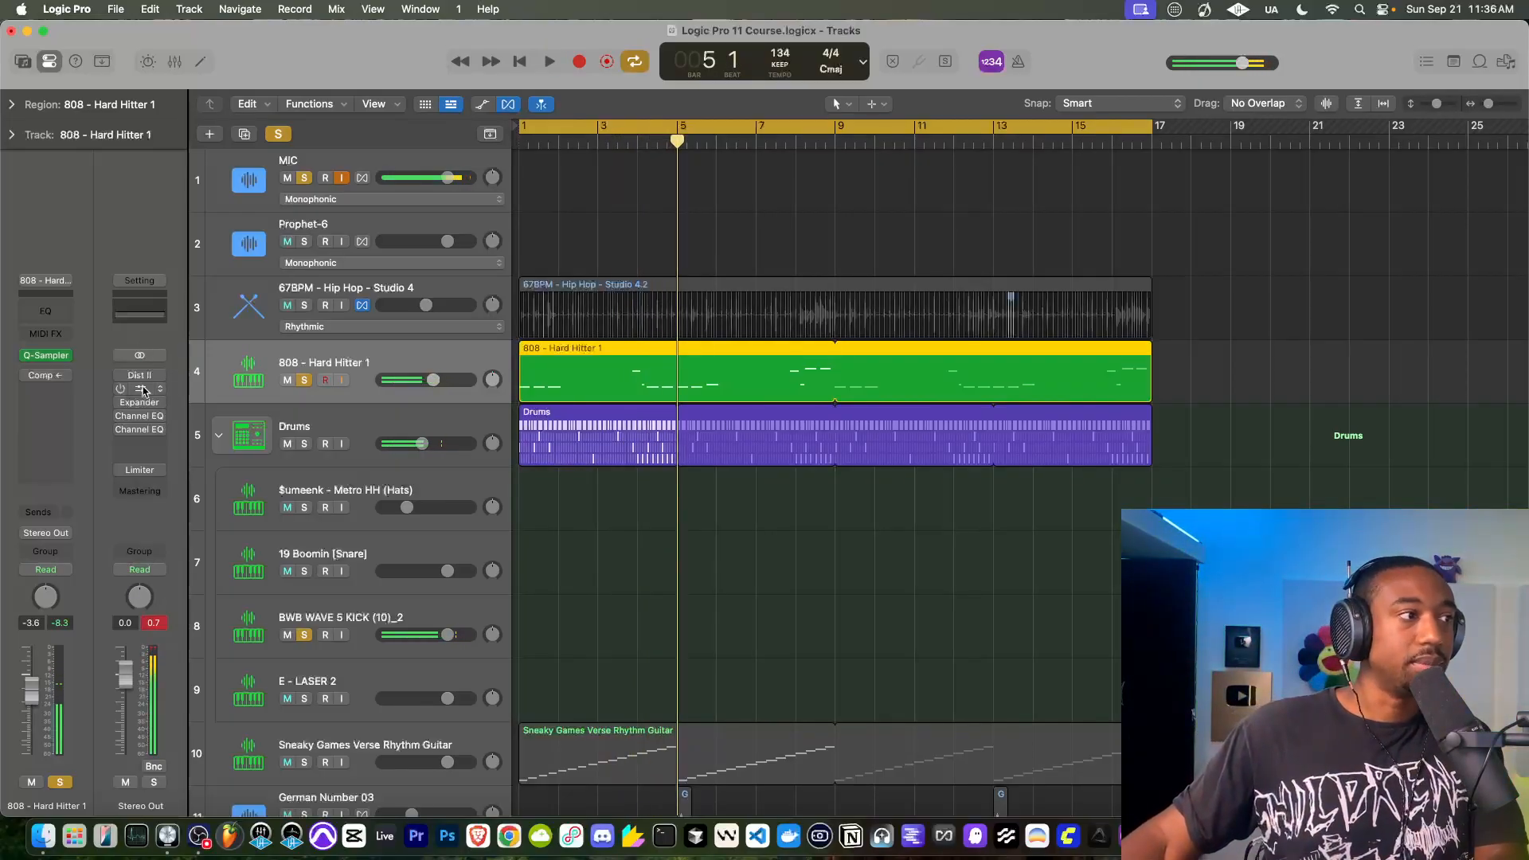
Reactivate and open Distortion II on the Stereo Out and raise its Pre Gain while the soloed tracks play.
left_click(119, 378)
left_click(146, 381)
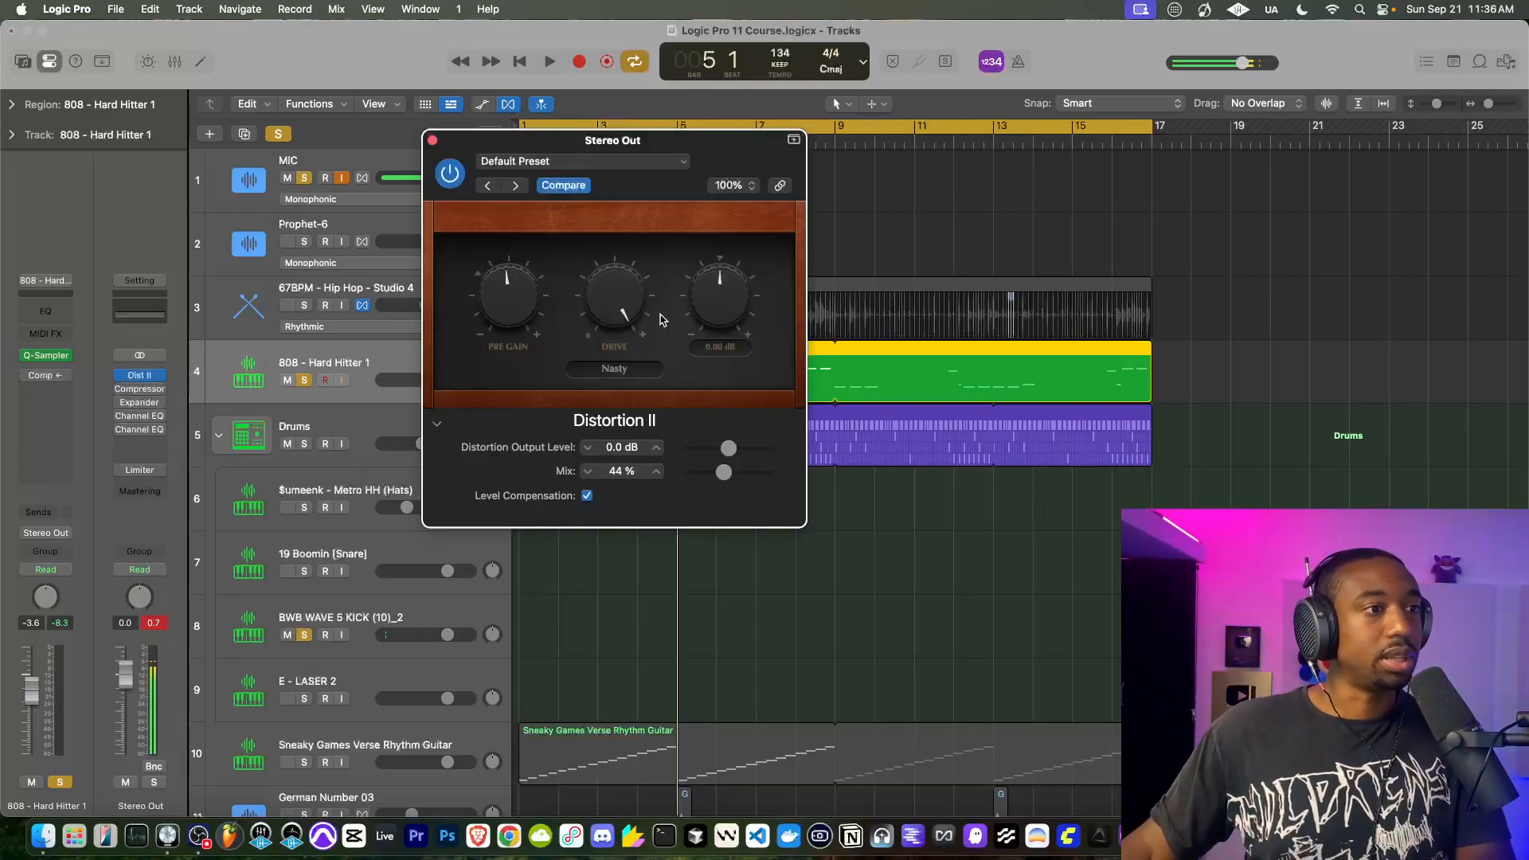
key("space")
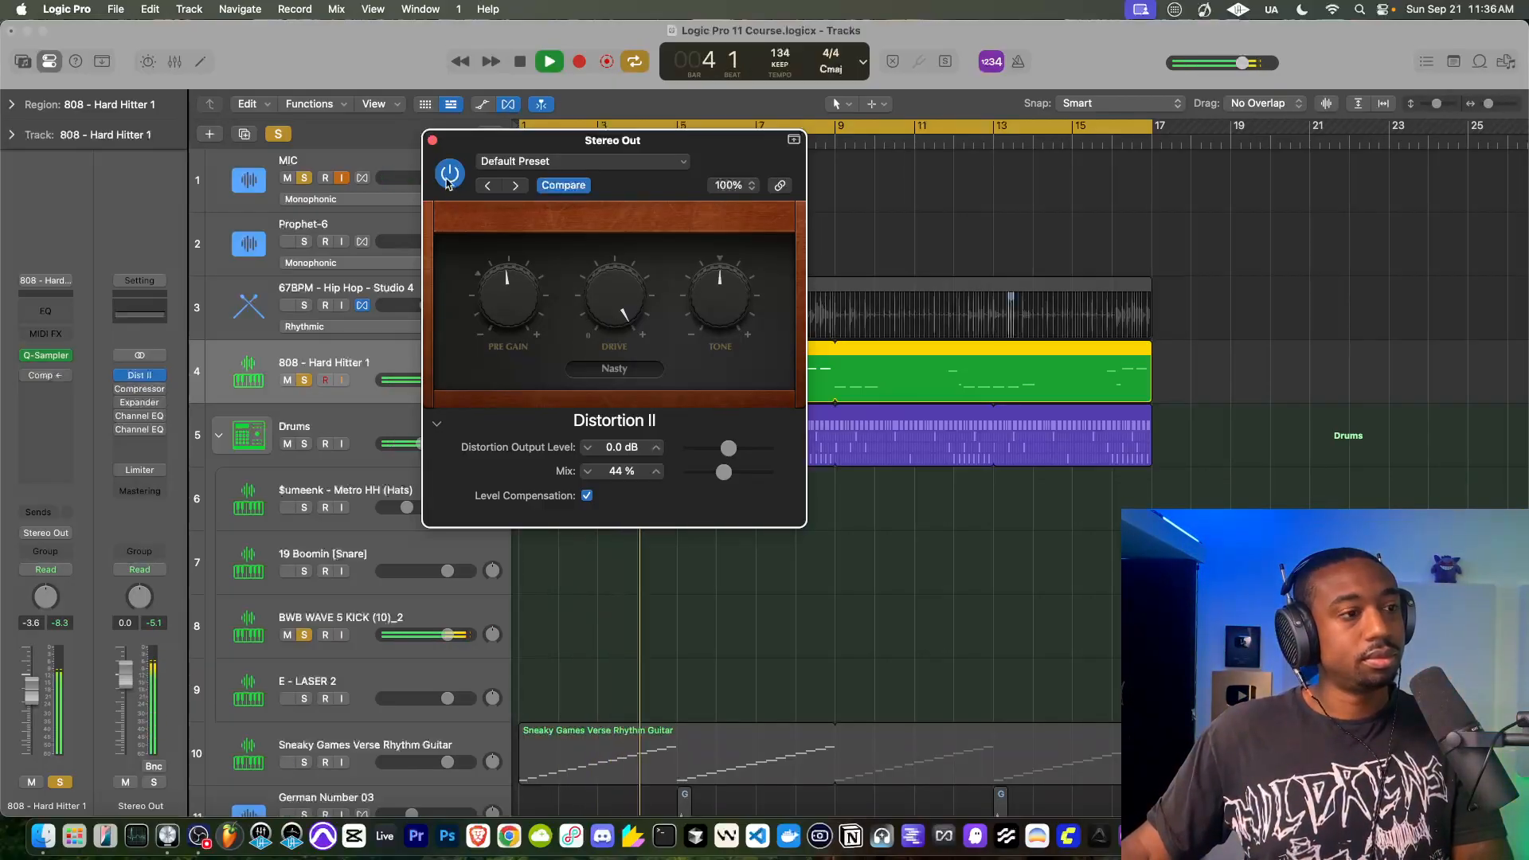
left_click_drag(492, 255, 490, 244)
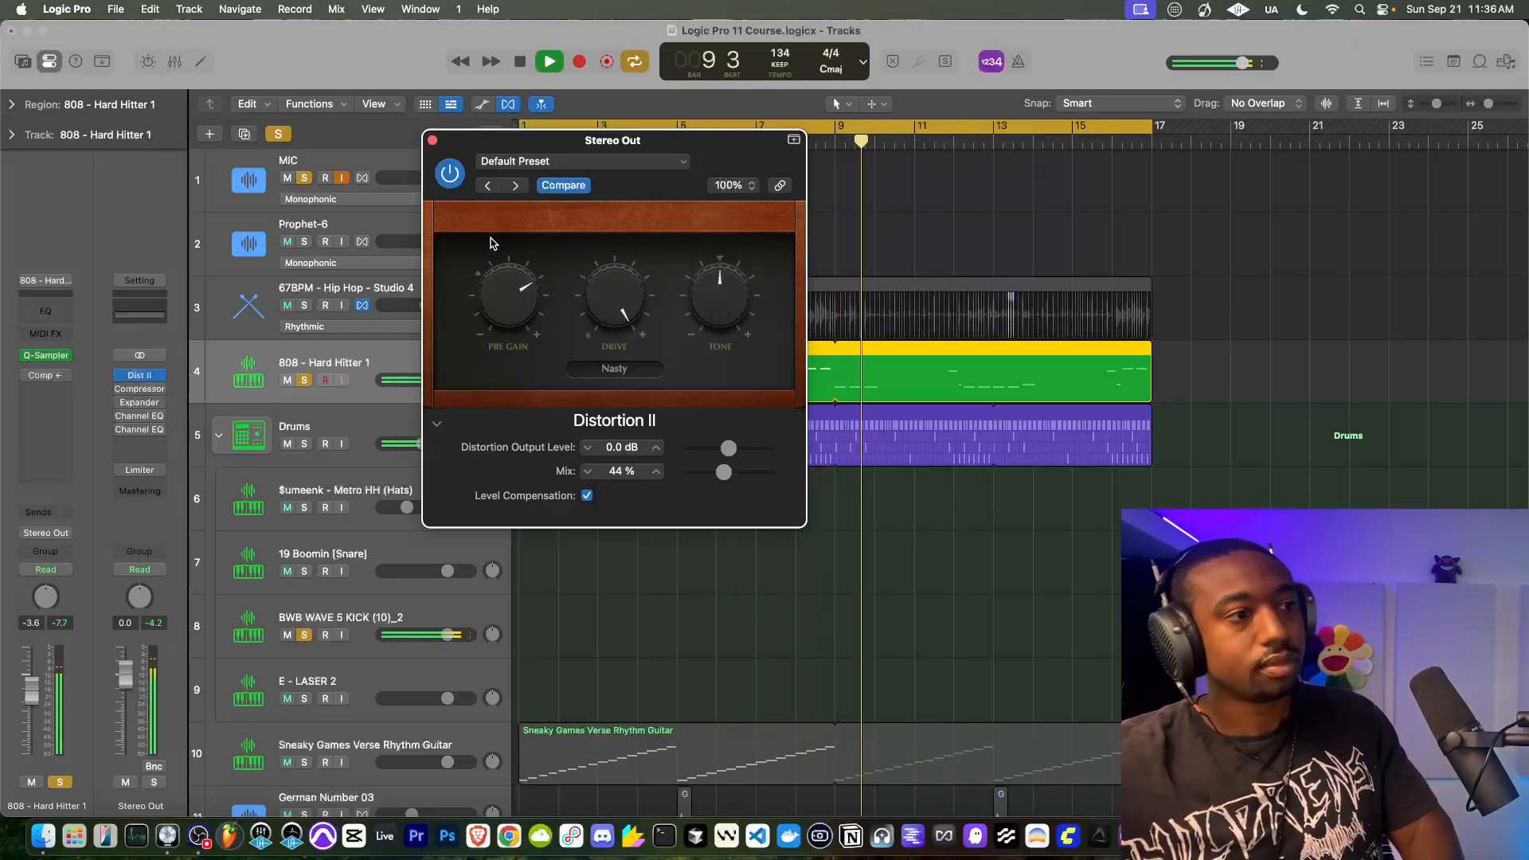
key("space")
Lower Distortion II's Pre Gain to 9.8 dB, audition the soloed tracks with the effect active and close its window.
left_click(454, 172)
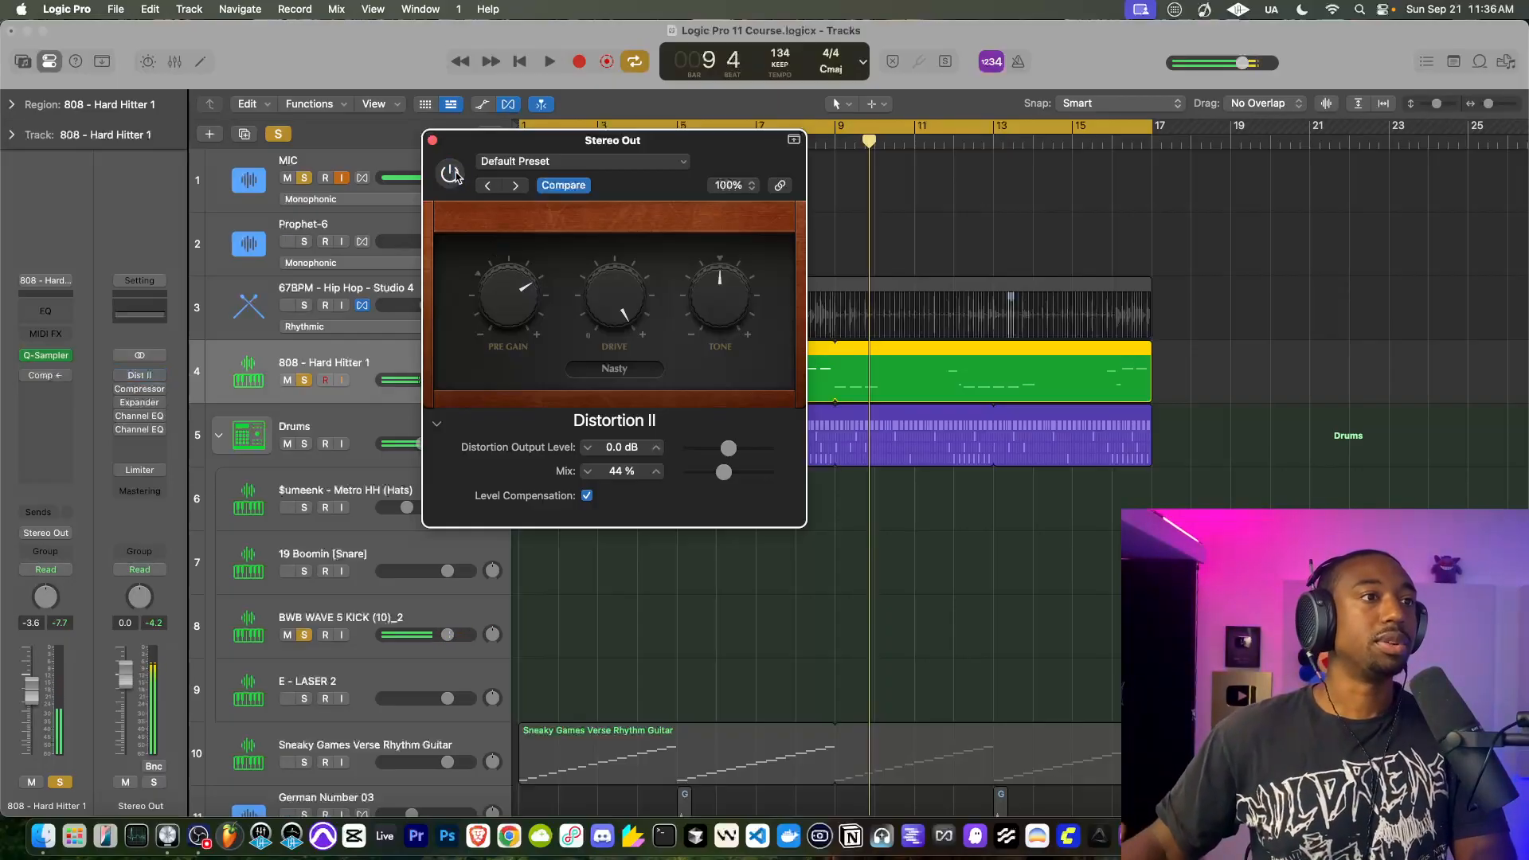
left_click_drag(497, 297, 497, 309)
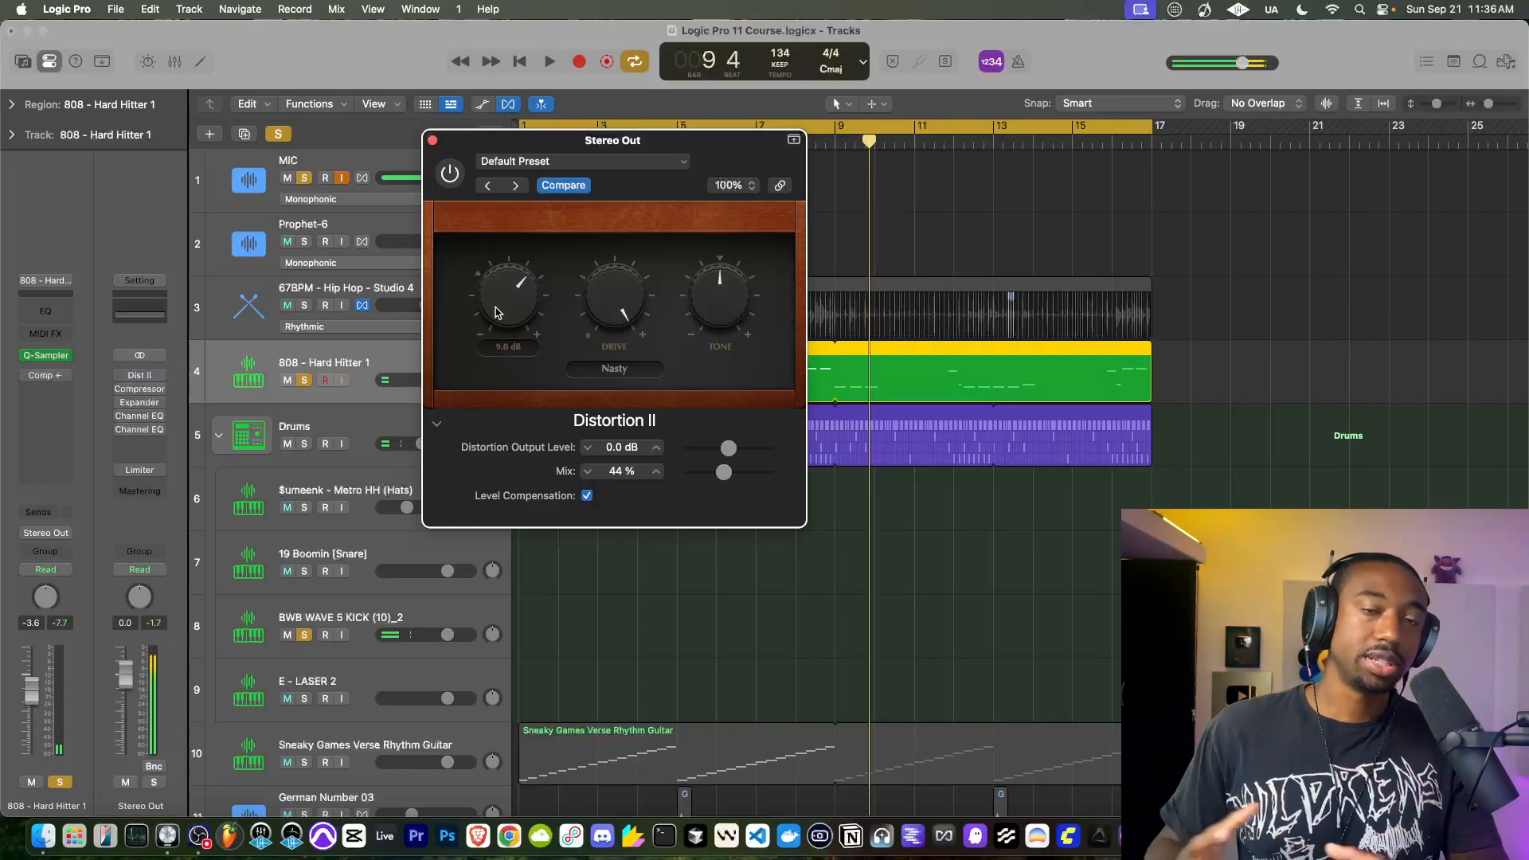
left_click(455, 173)
left_click(454, 173)
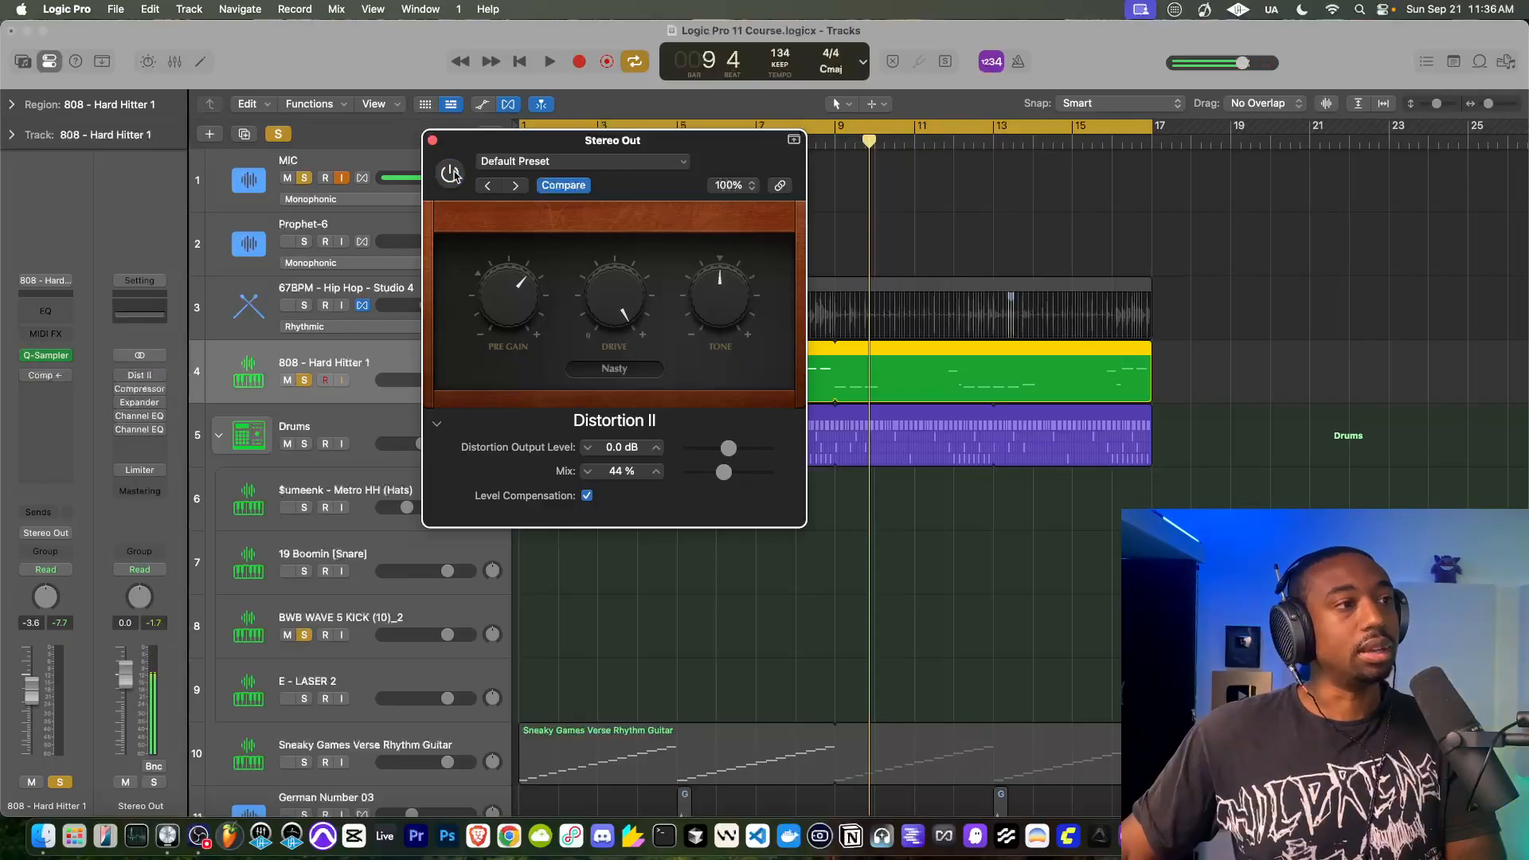
left_click(453, 175)
key("space")
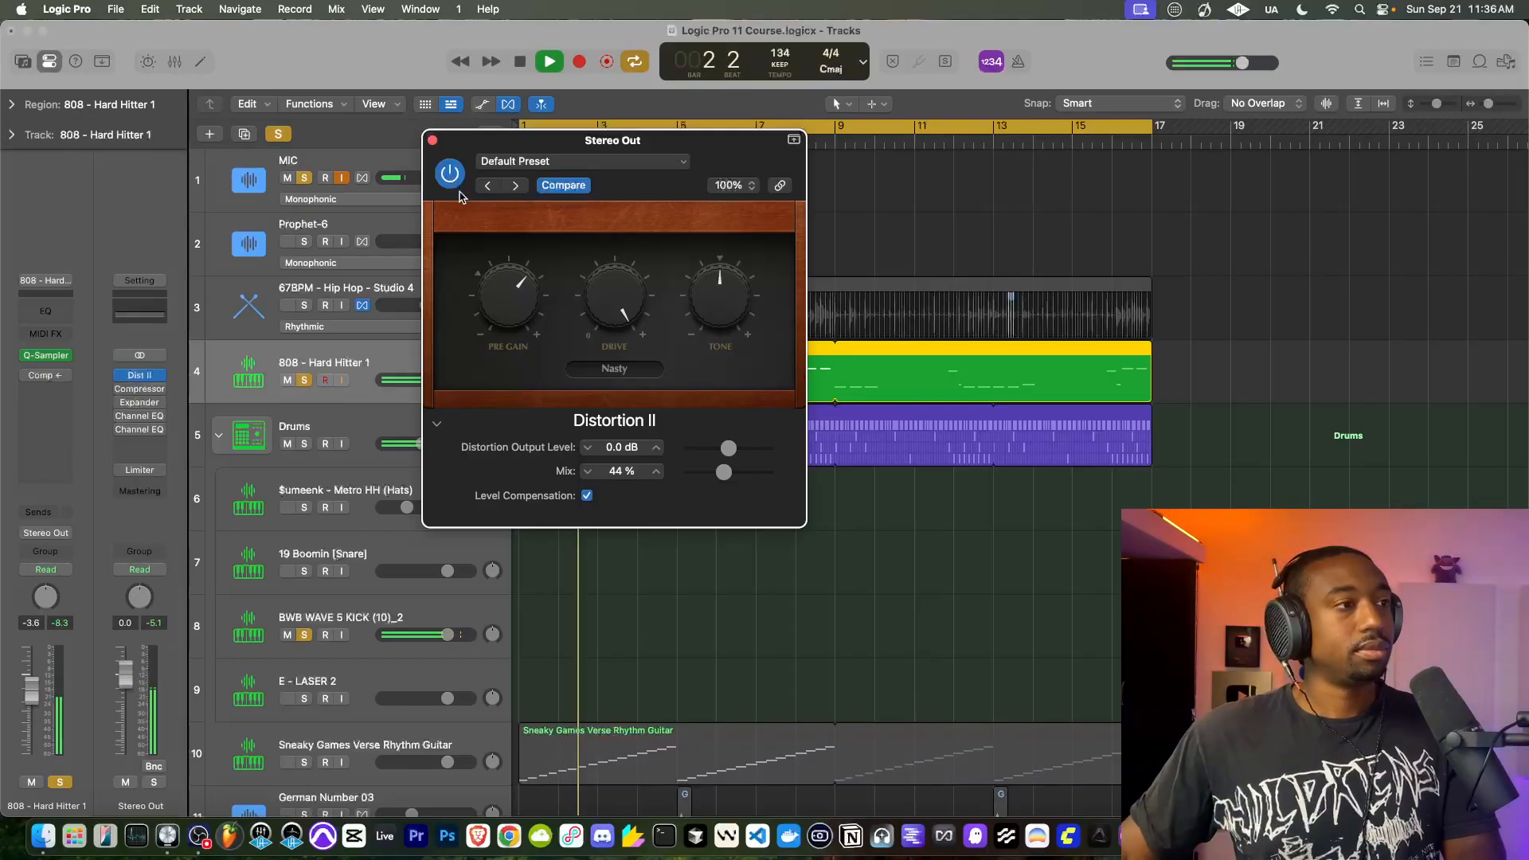
key("space")
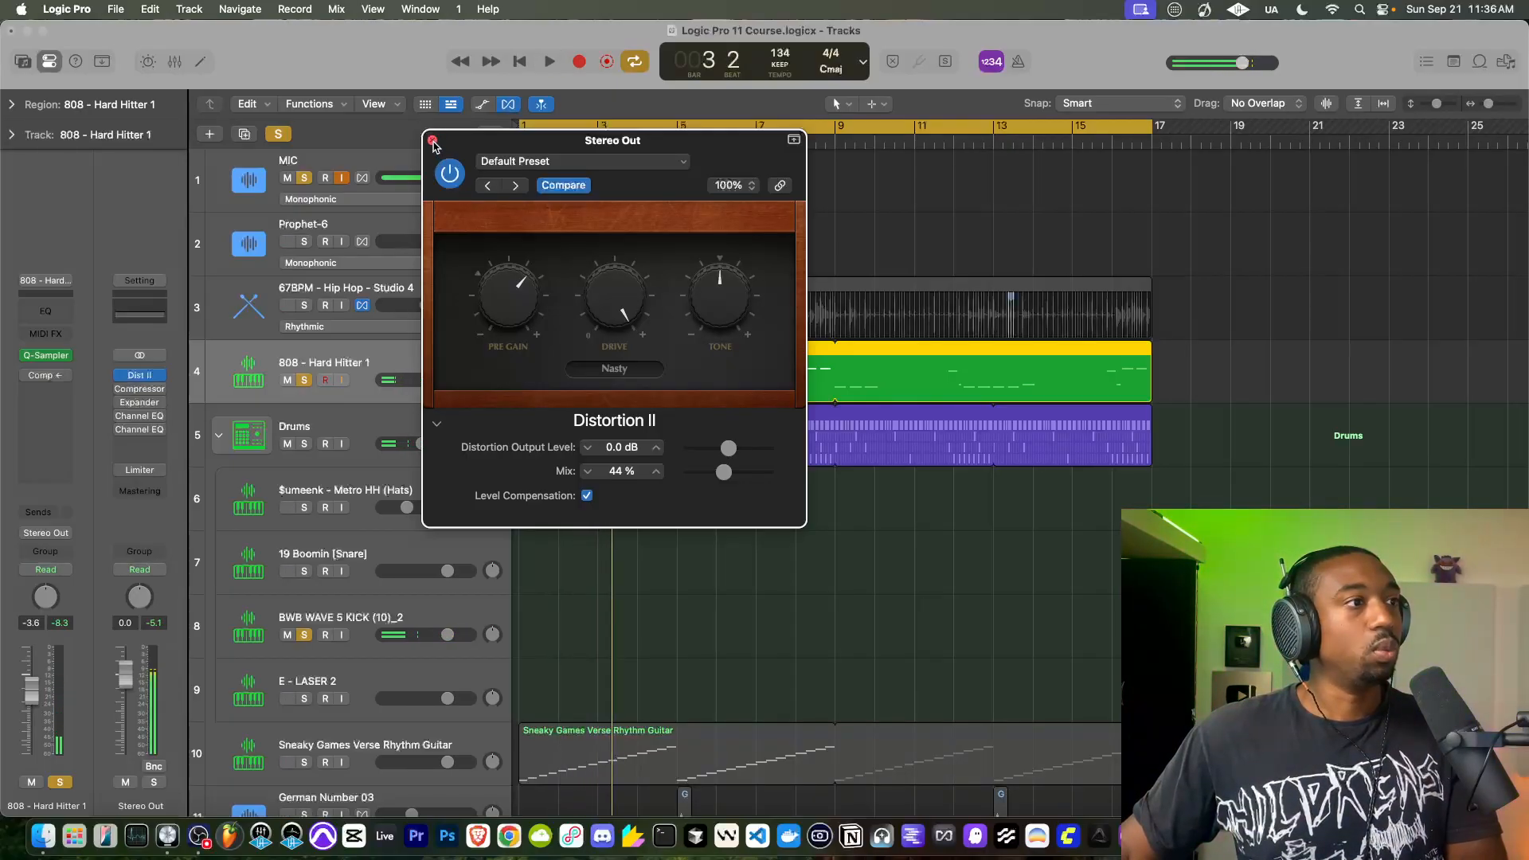
left_click(432, 141)
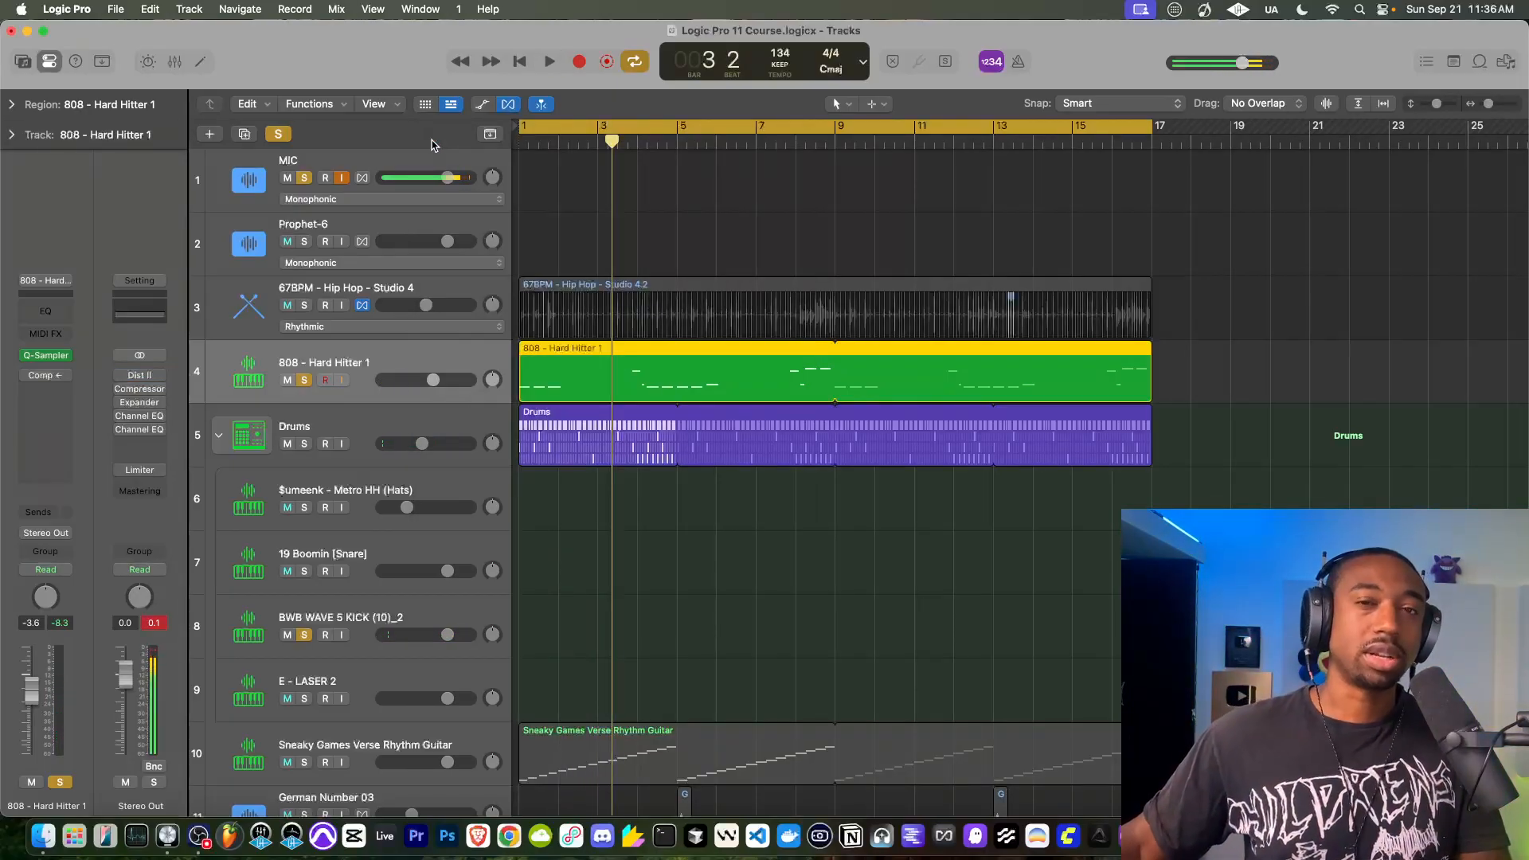
Activate and open the Stereo Out Compressor, set its output Distortion to Soft and play the soloed tracks.
left_click(139, 390)
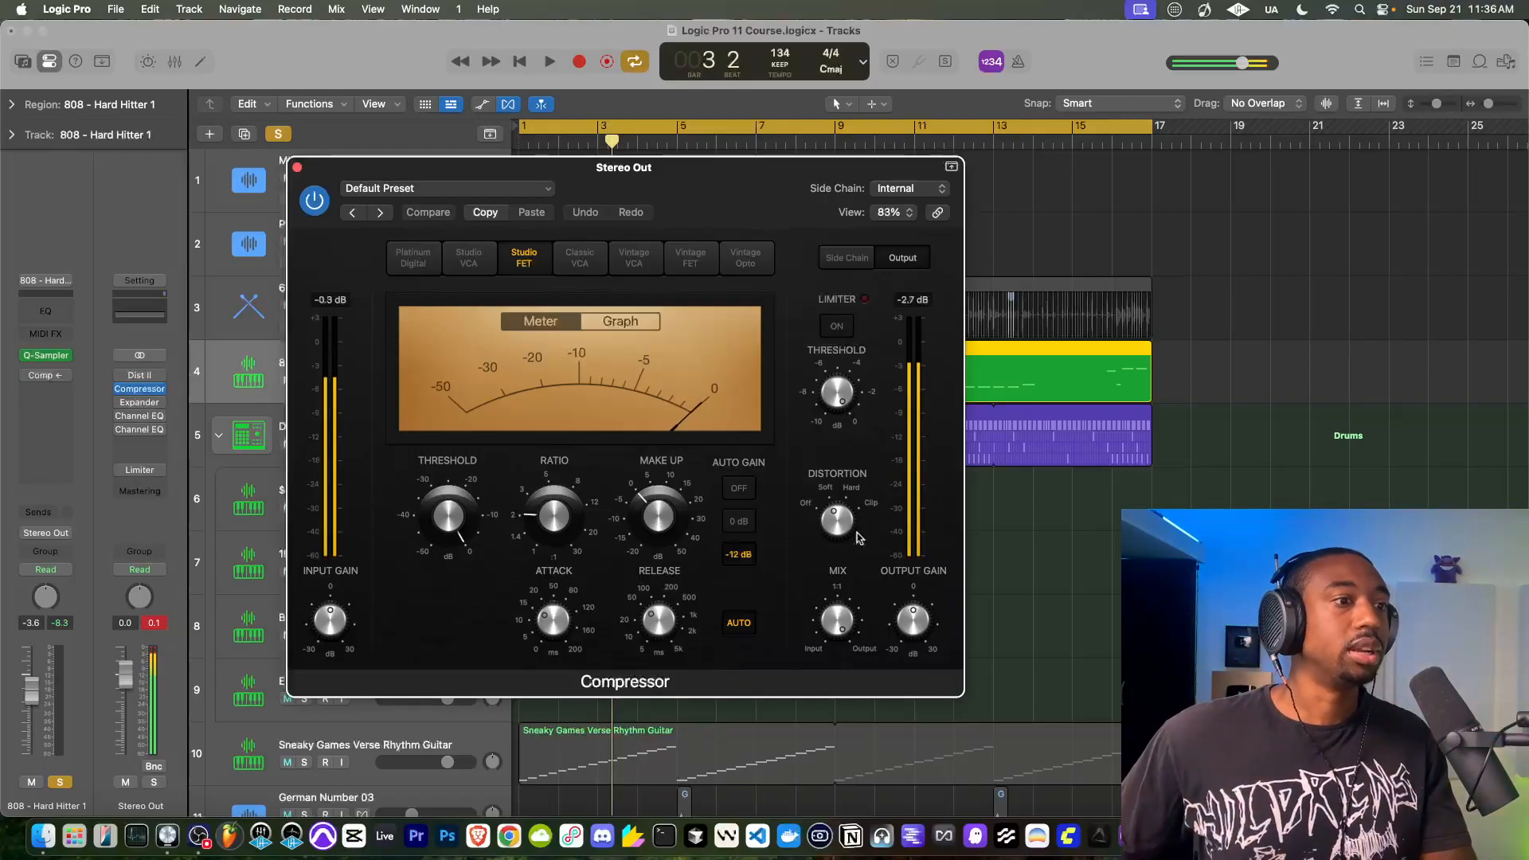
left_click_drag(836, 517, 826, 532)
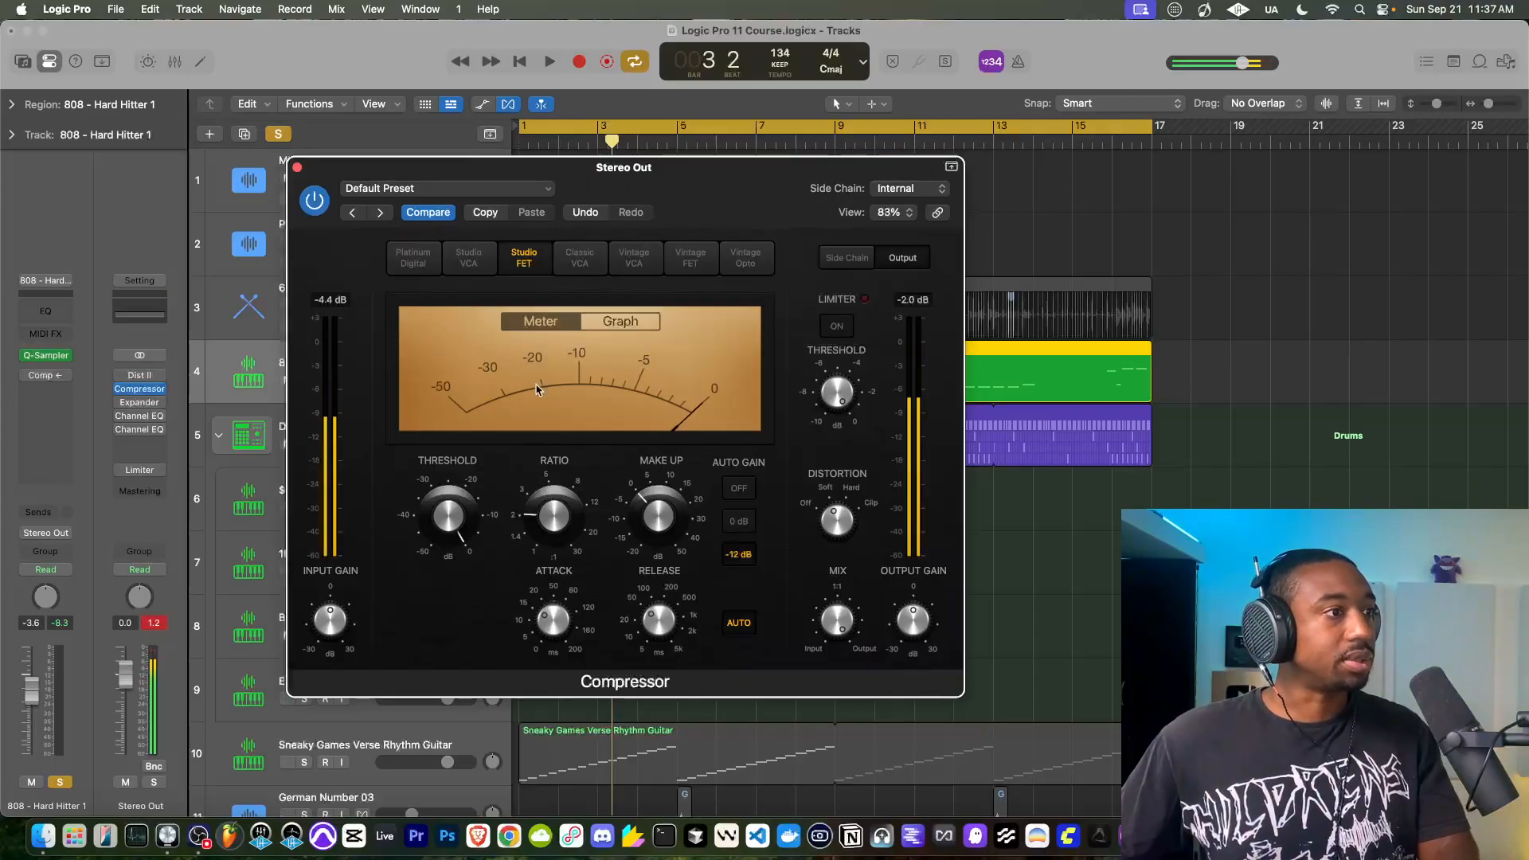
key("space")
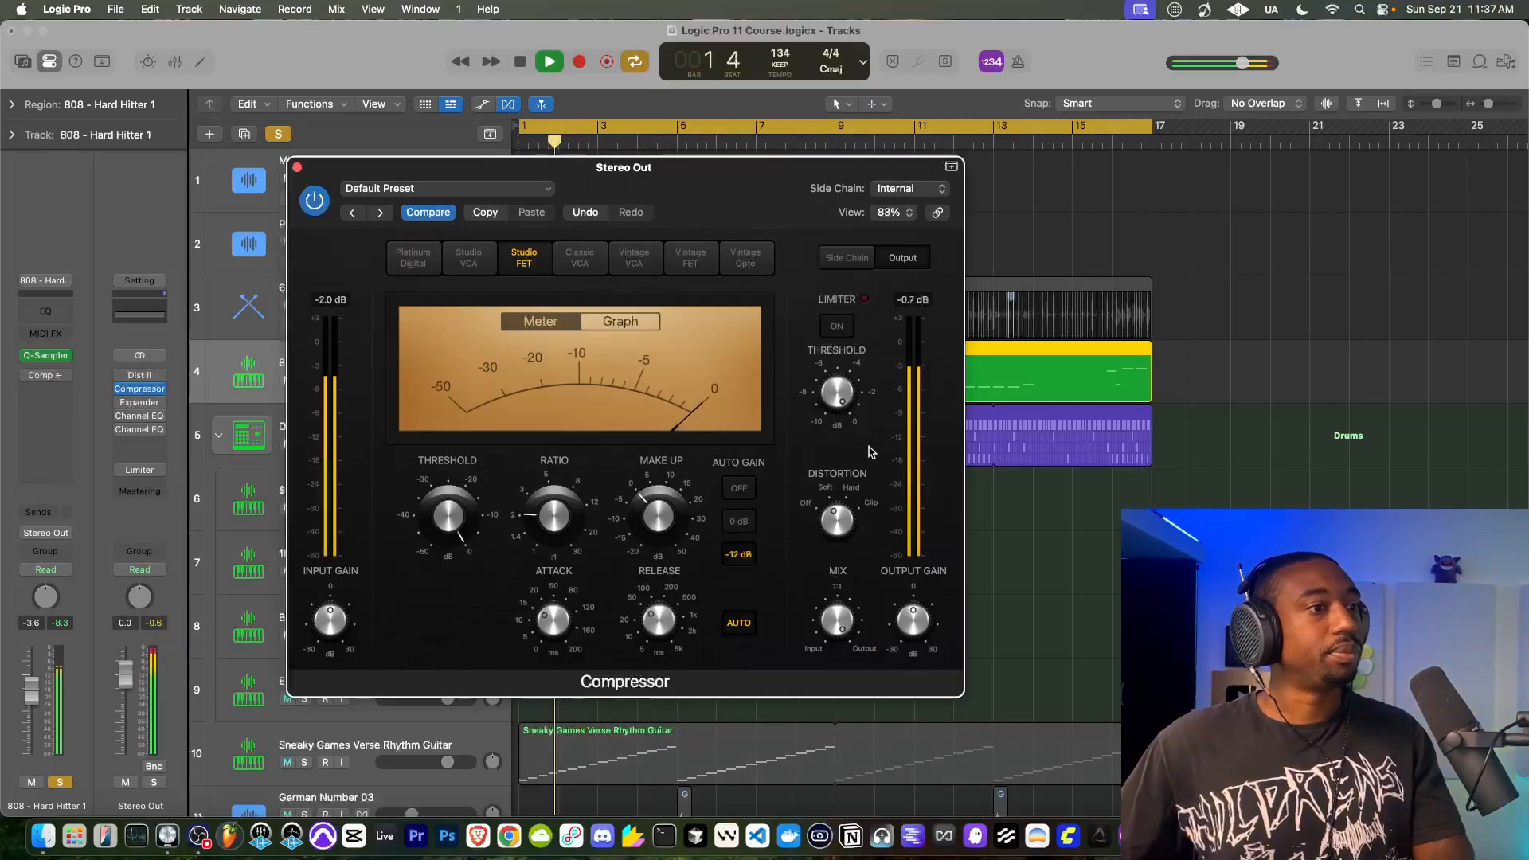
Compare the soloed tracks during playback with the Stereo Out Compressor bypassed and active.
left_click(314, 200)
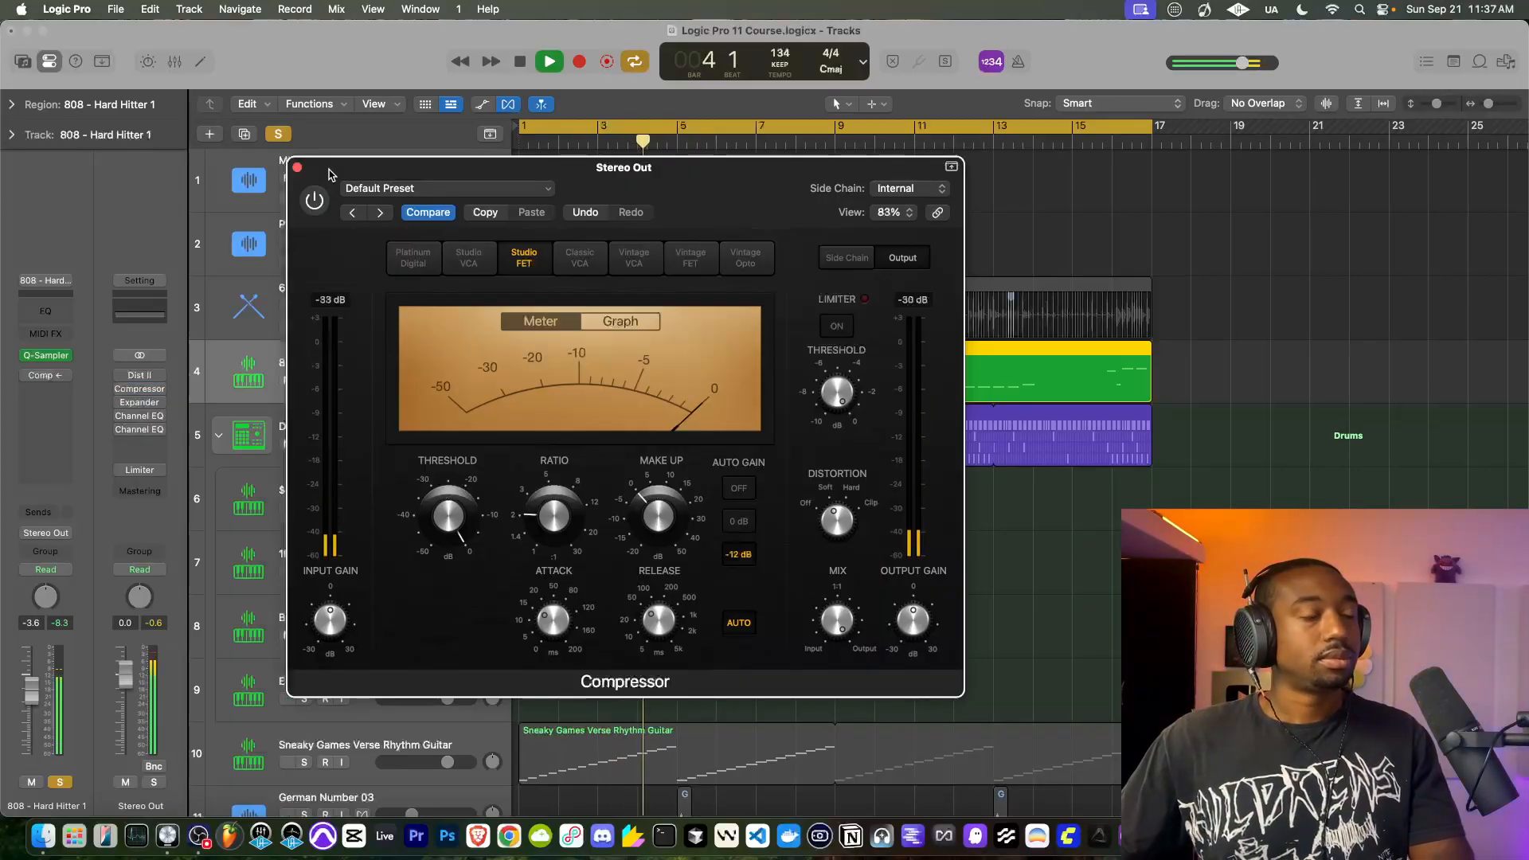
left_click(314, 203)
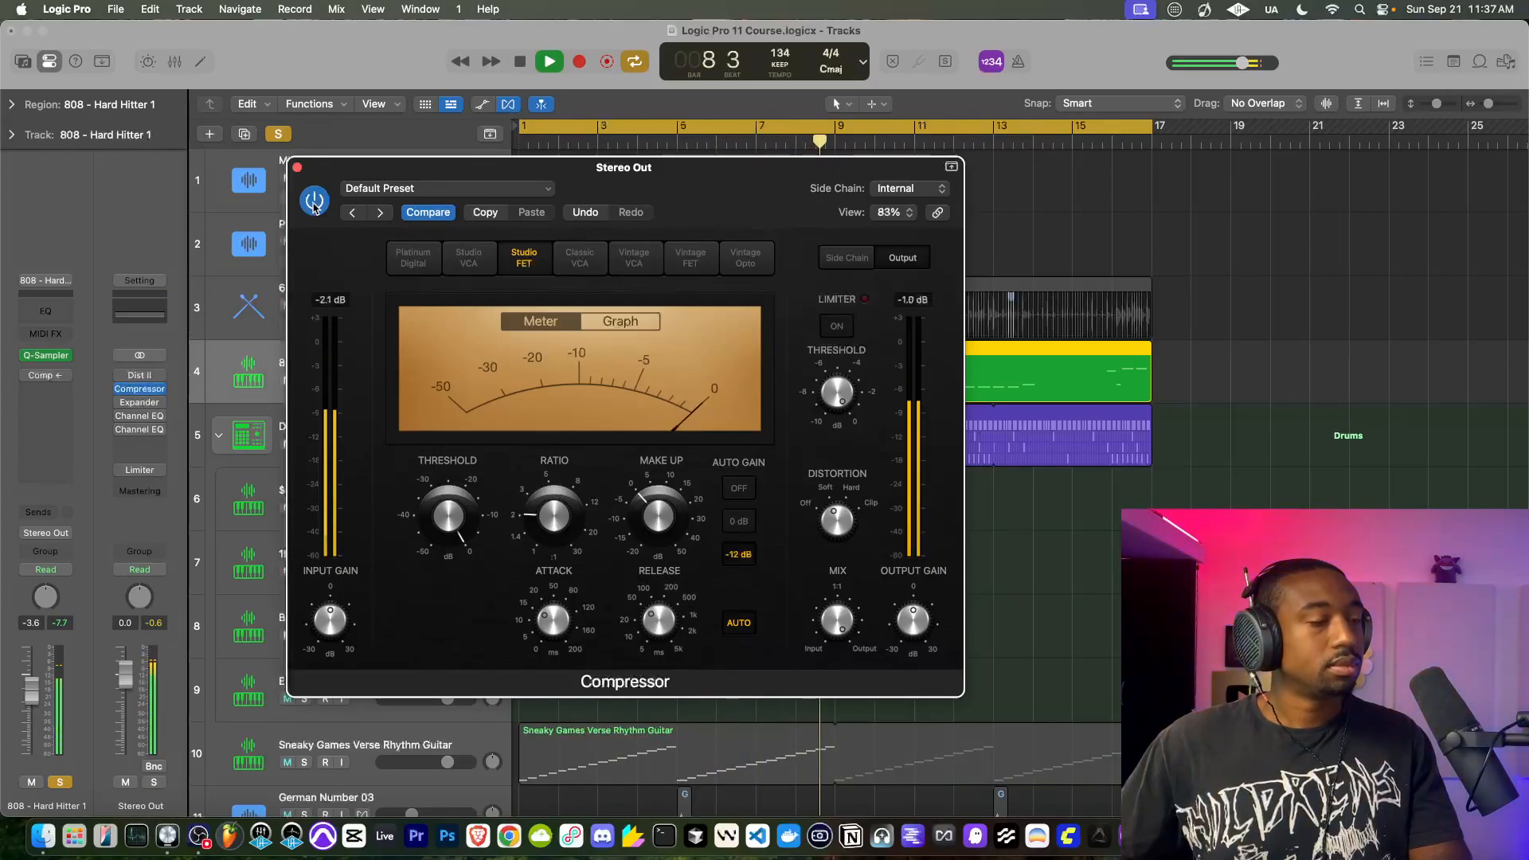
left_click(315, 202)
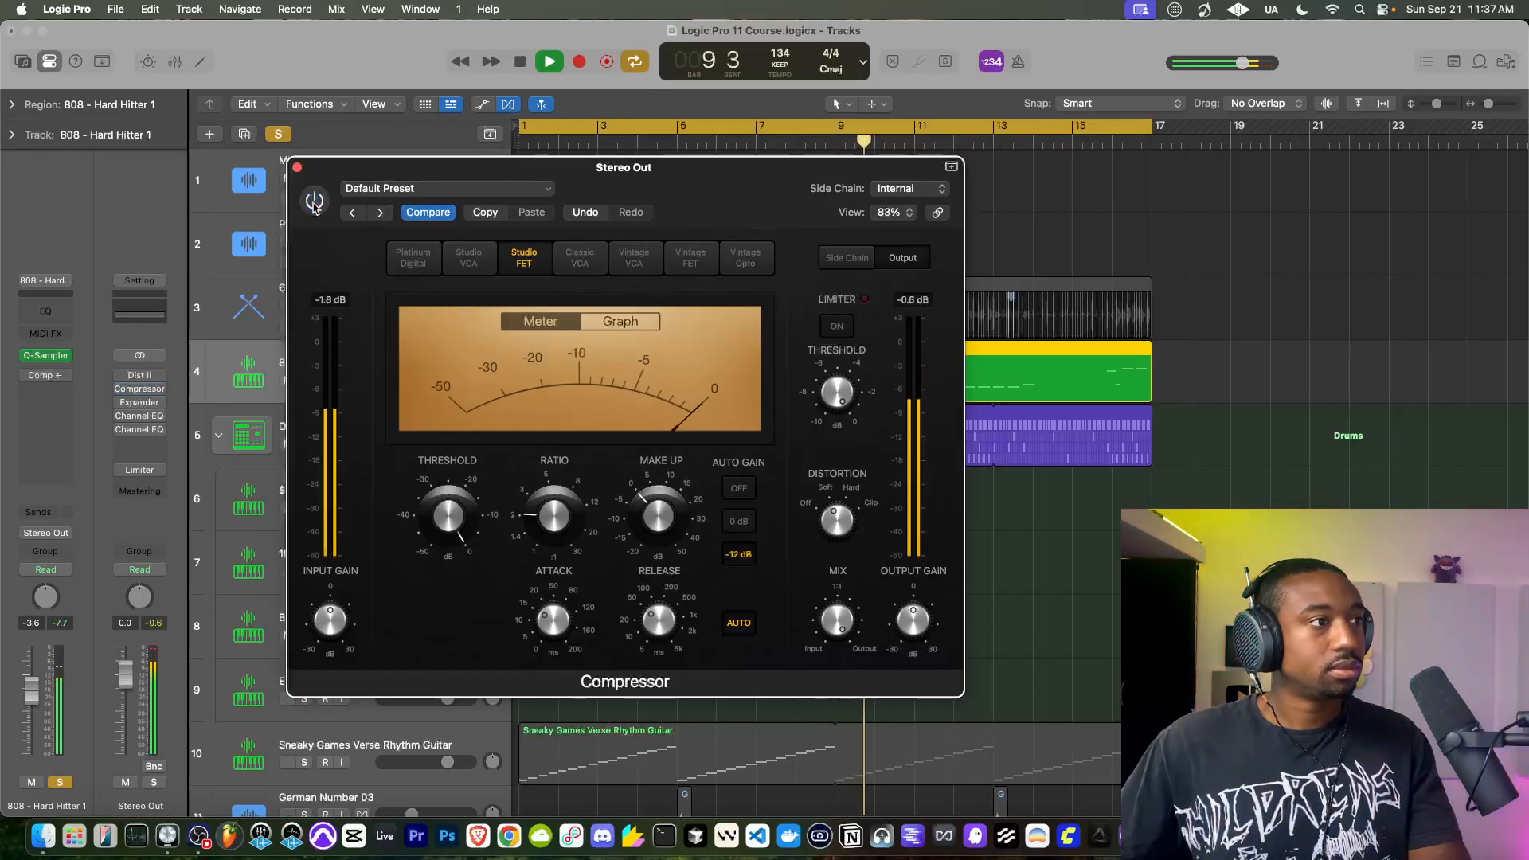
left_click(315, 202)
key("space")
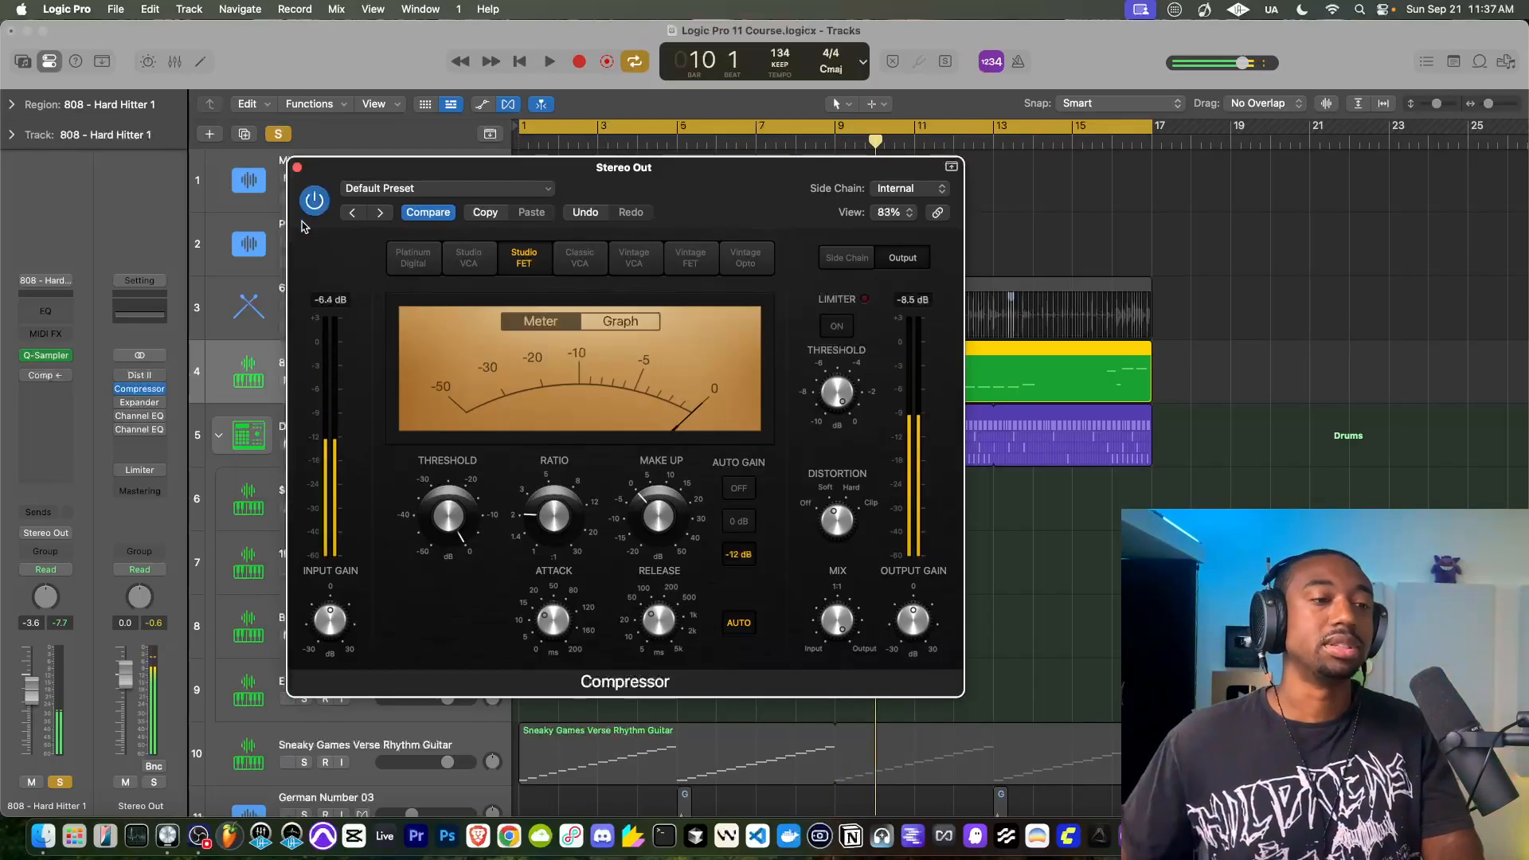
Activate Distortion II on the Stereo Out alongside the Compressor and set its Mix to 19 % during playback.
left_click(123, 376)
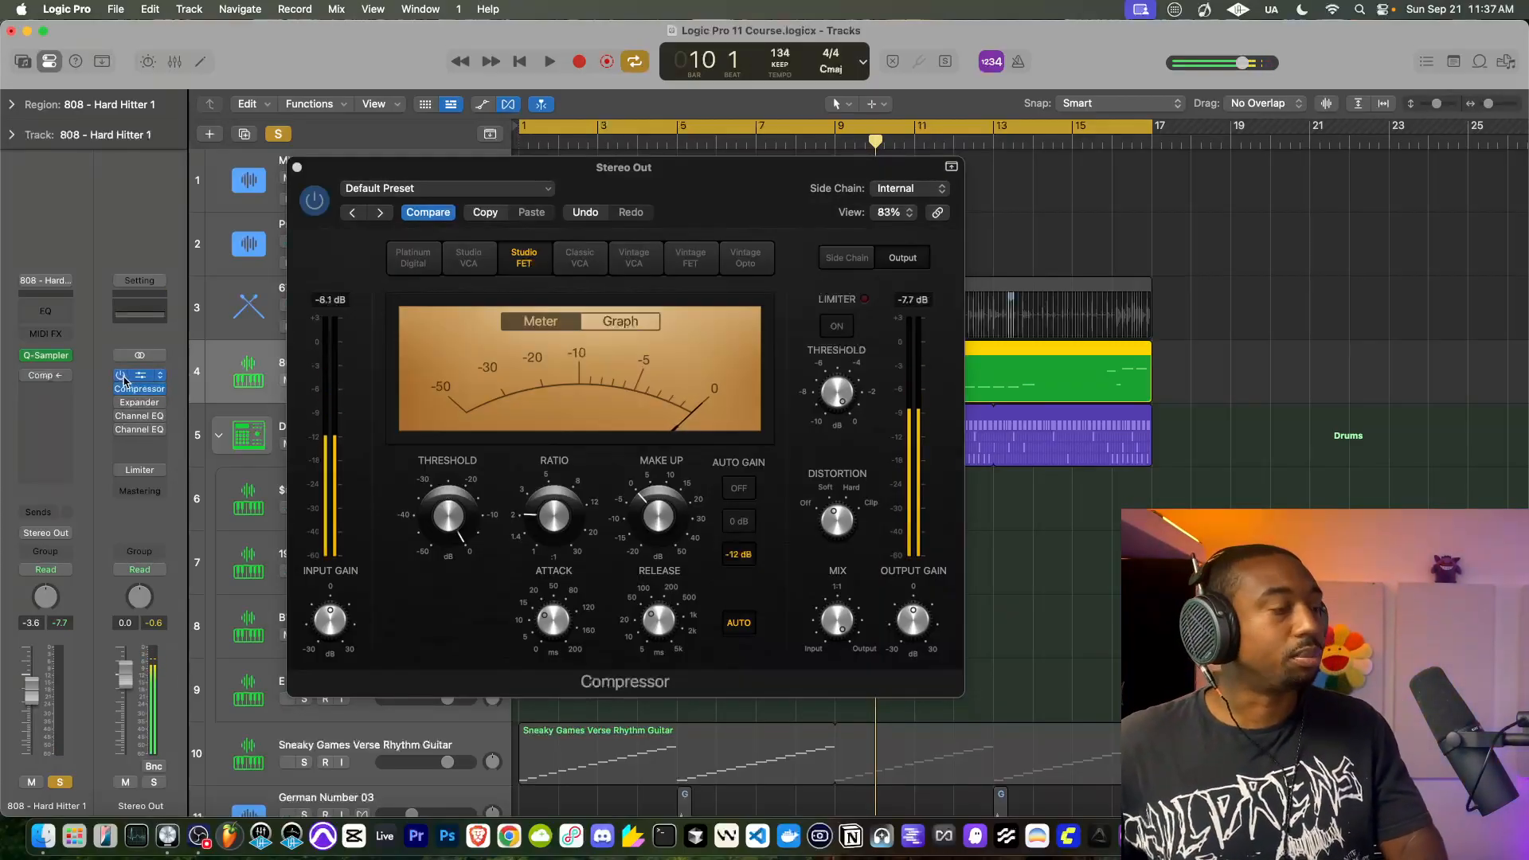
left_click(140, 375)
key("space")
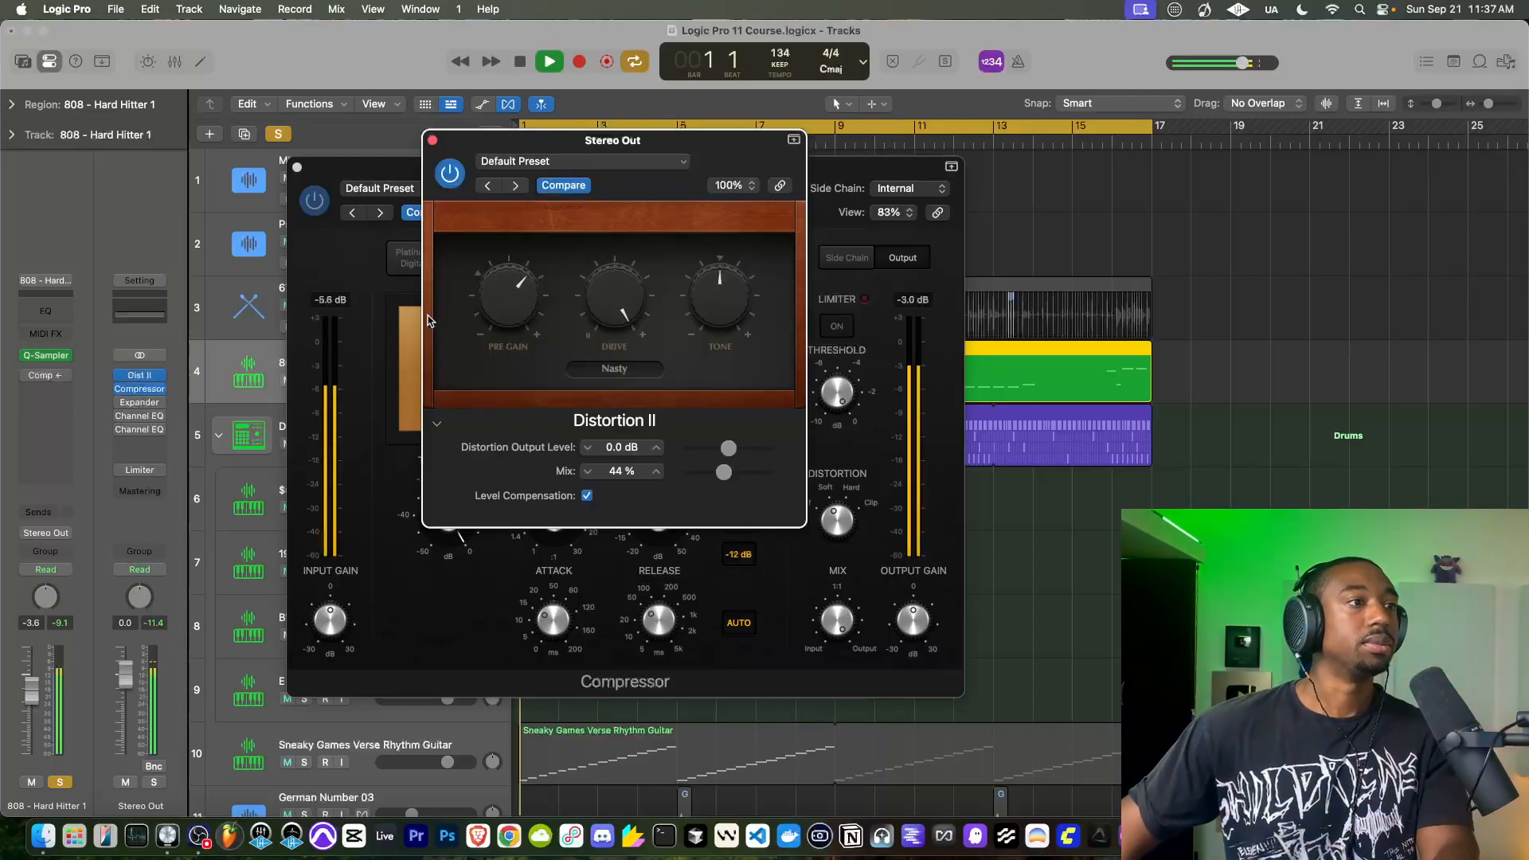
left_click_drag(723, 471, 701, 475)
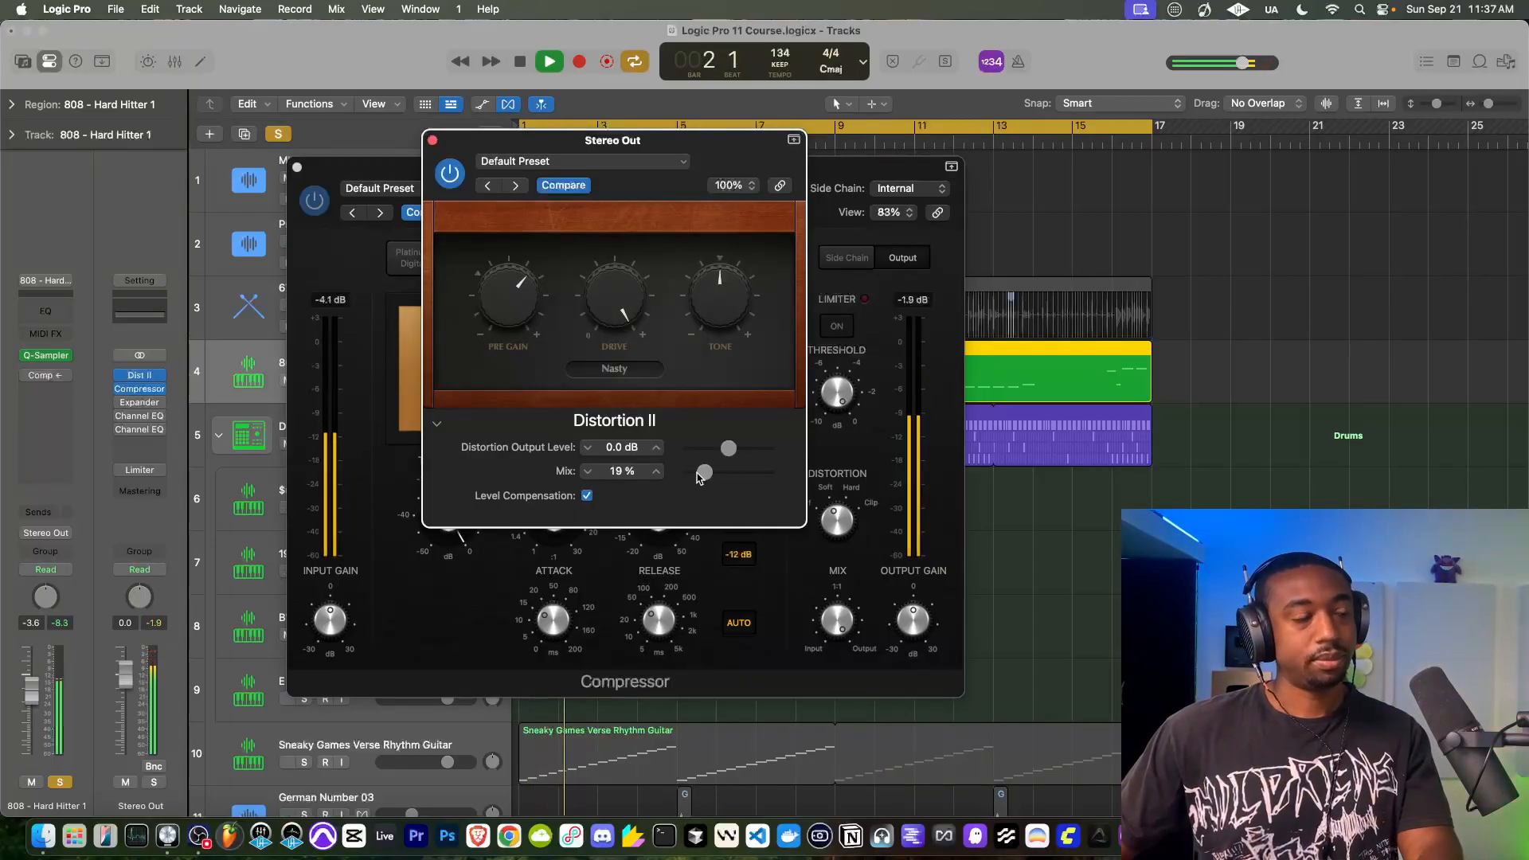
Arrange the Compressor and Distortion II windows side by side and keep input monitoring enabled on the MIC track.
left_click_drag(326, 169, 342, 222)
left_click(338, 182)
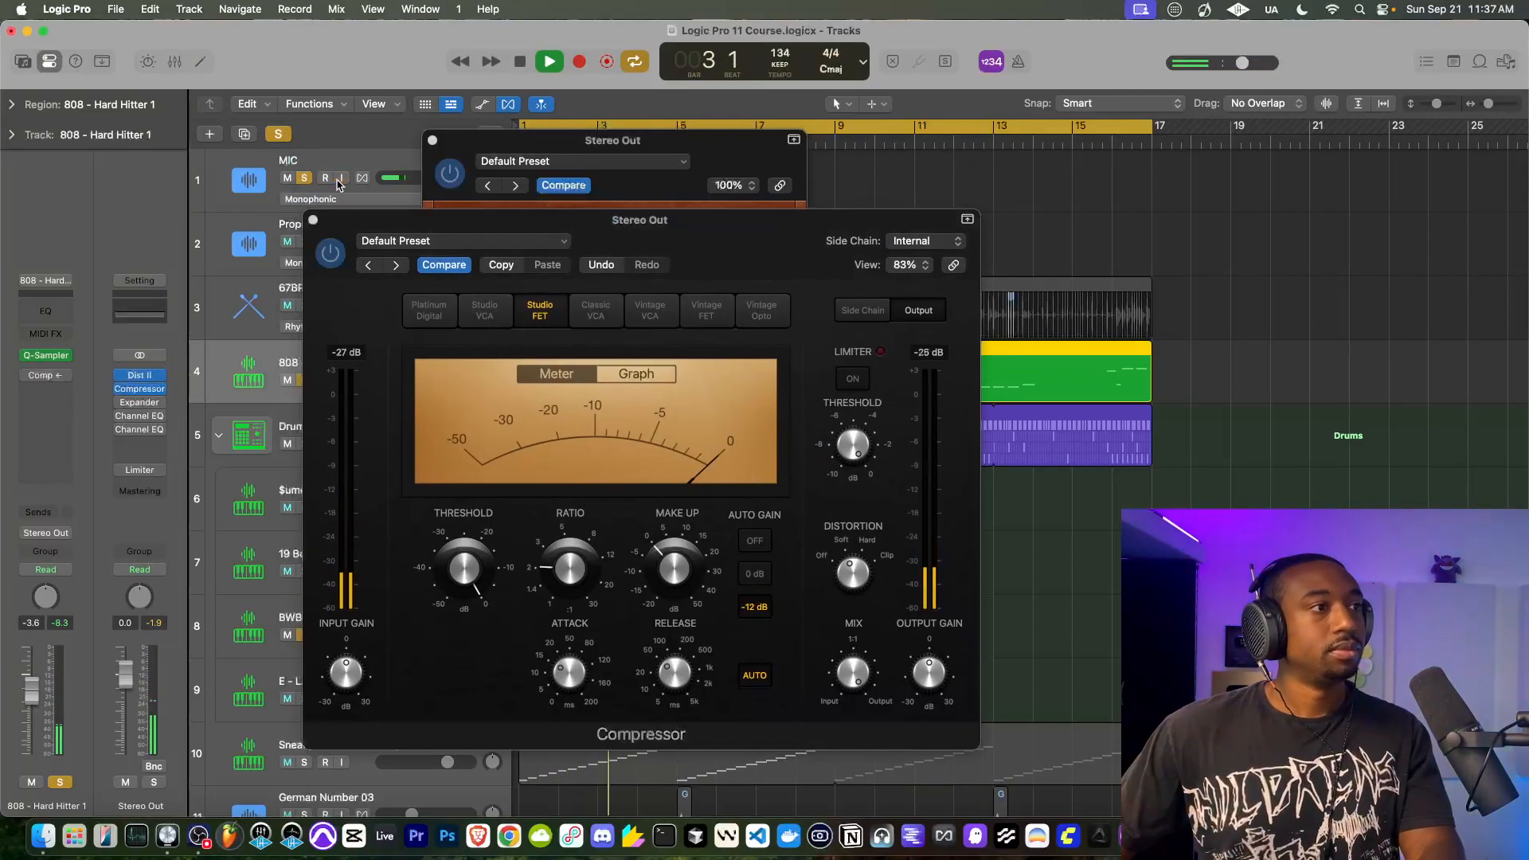
left_click_drag(440, 229, 334, 294)
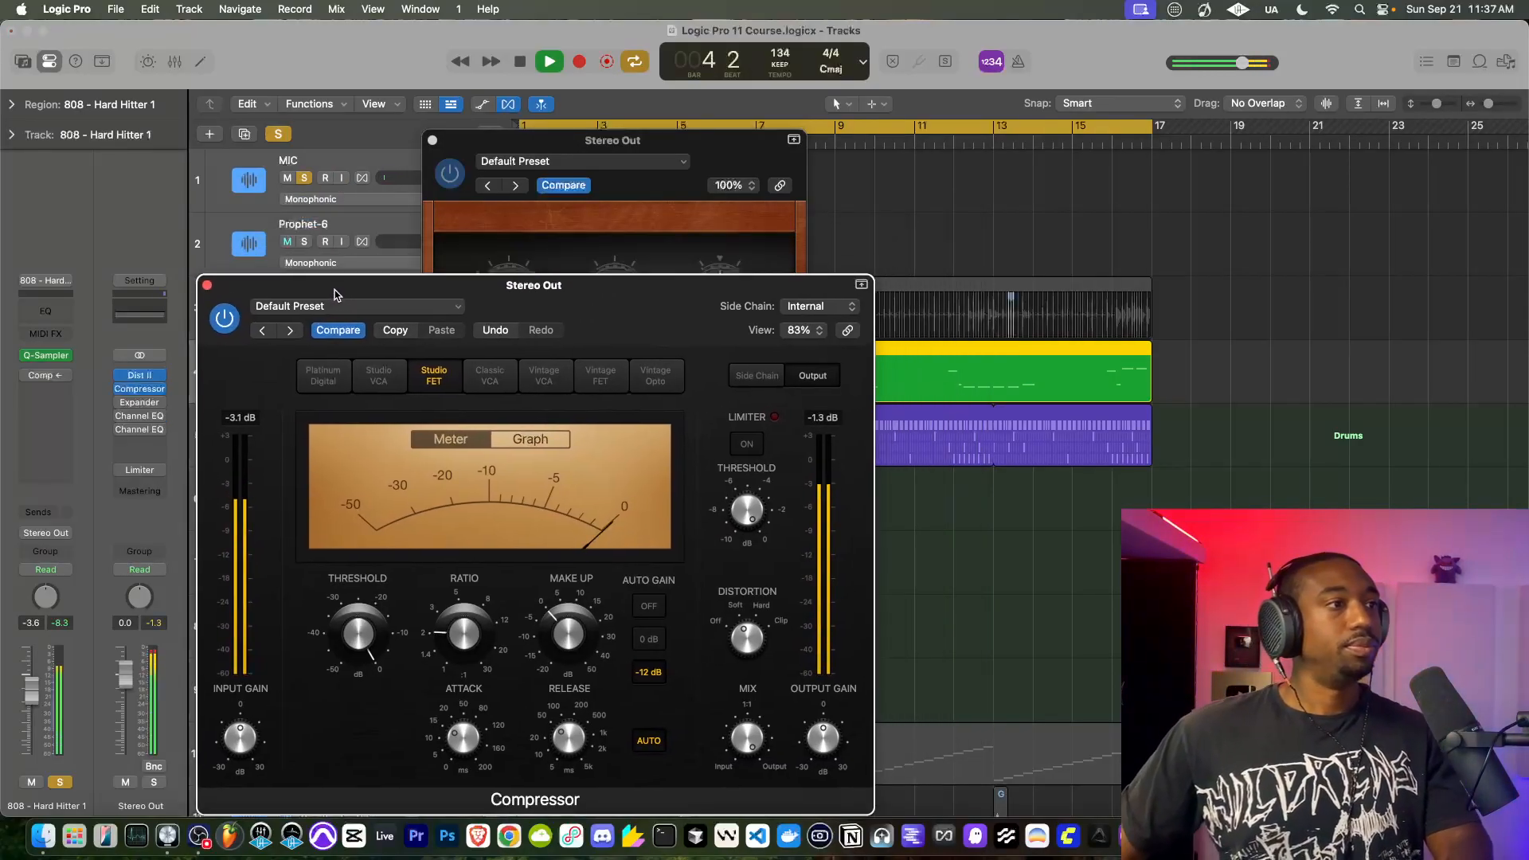
left_click(539, 146)
left_click_drag(540, 146, 939, 182)
left_click_drag(530, 285, 455, 225)
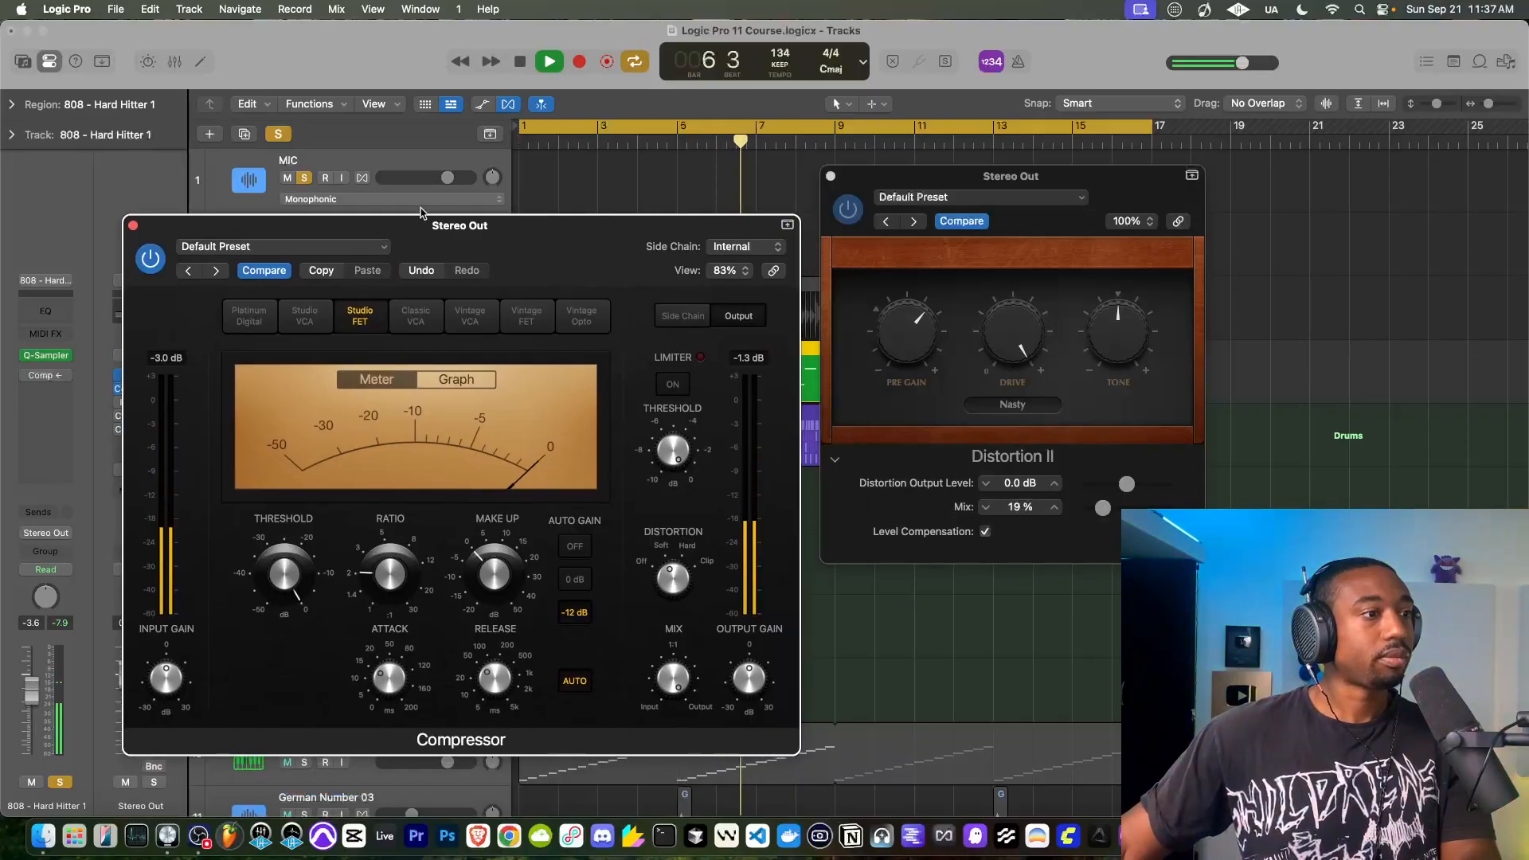
left_click(340, 178)
Play the soloed tracks from the start and compare them with the Compressor and Distortion II bypassed and active.
key("space")
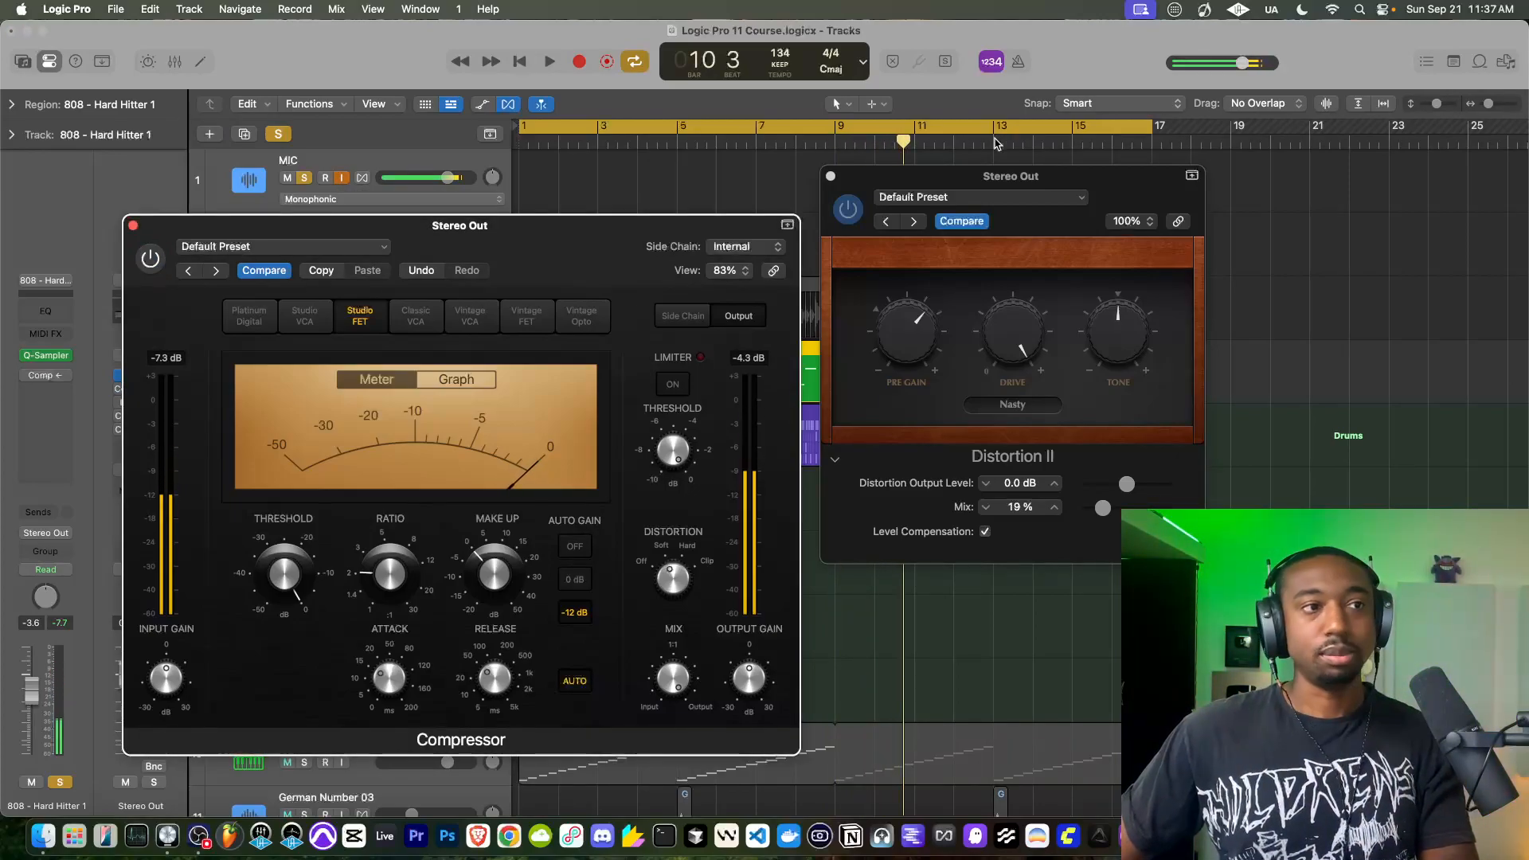
left_click(869, 179)
key("Return")
key("space")
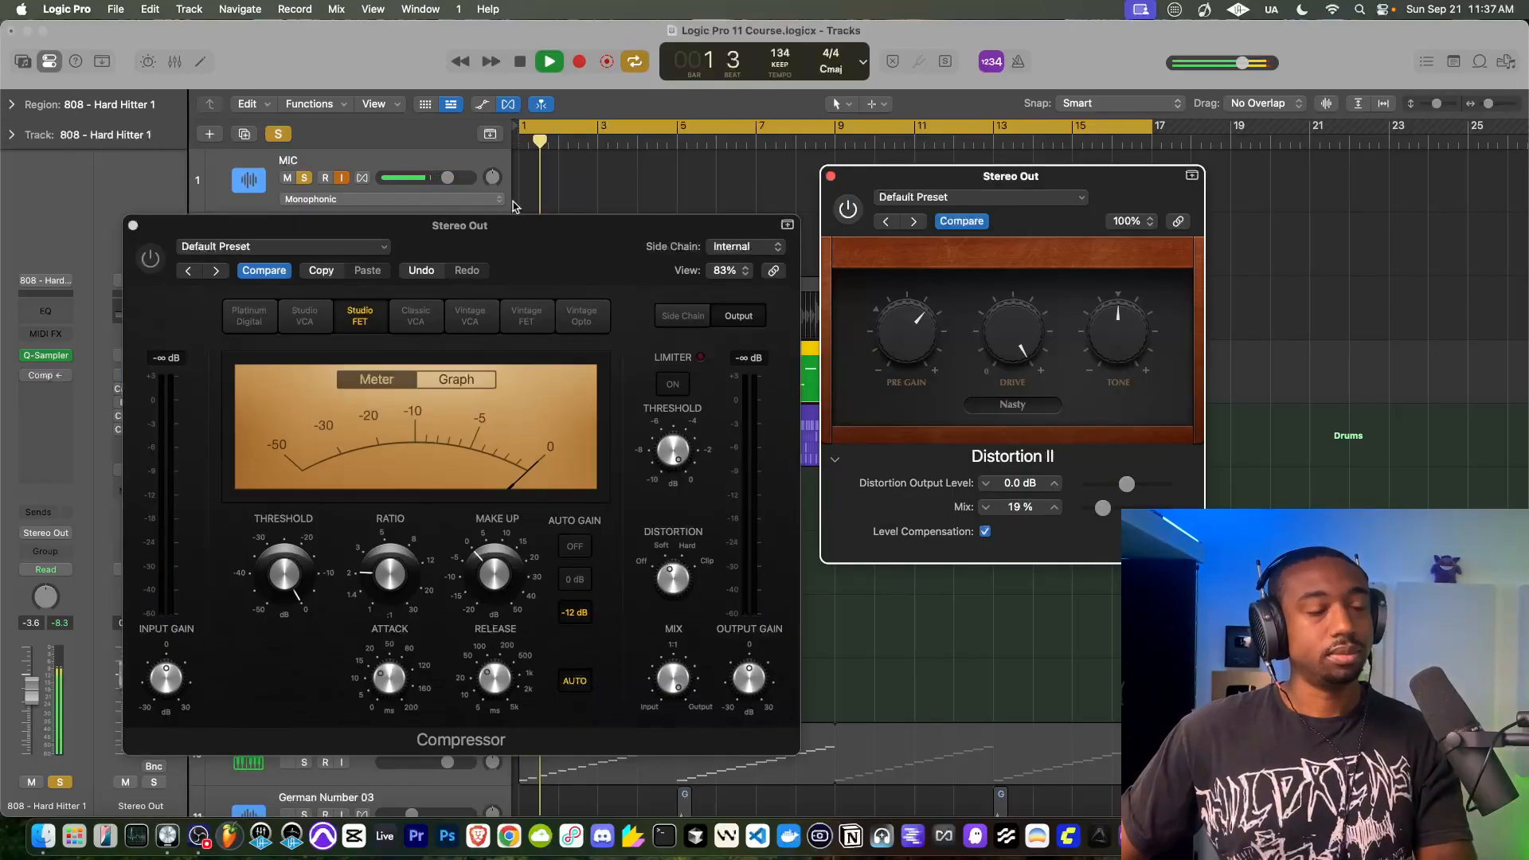
left_click(425, 244)
mouse_move(424, 244)
left_mouse_down()
mouse_move(453, 261)
mouse_move(434, 253)
left_mouse_up()
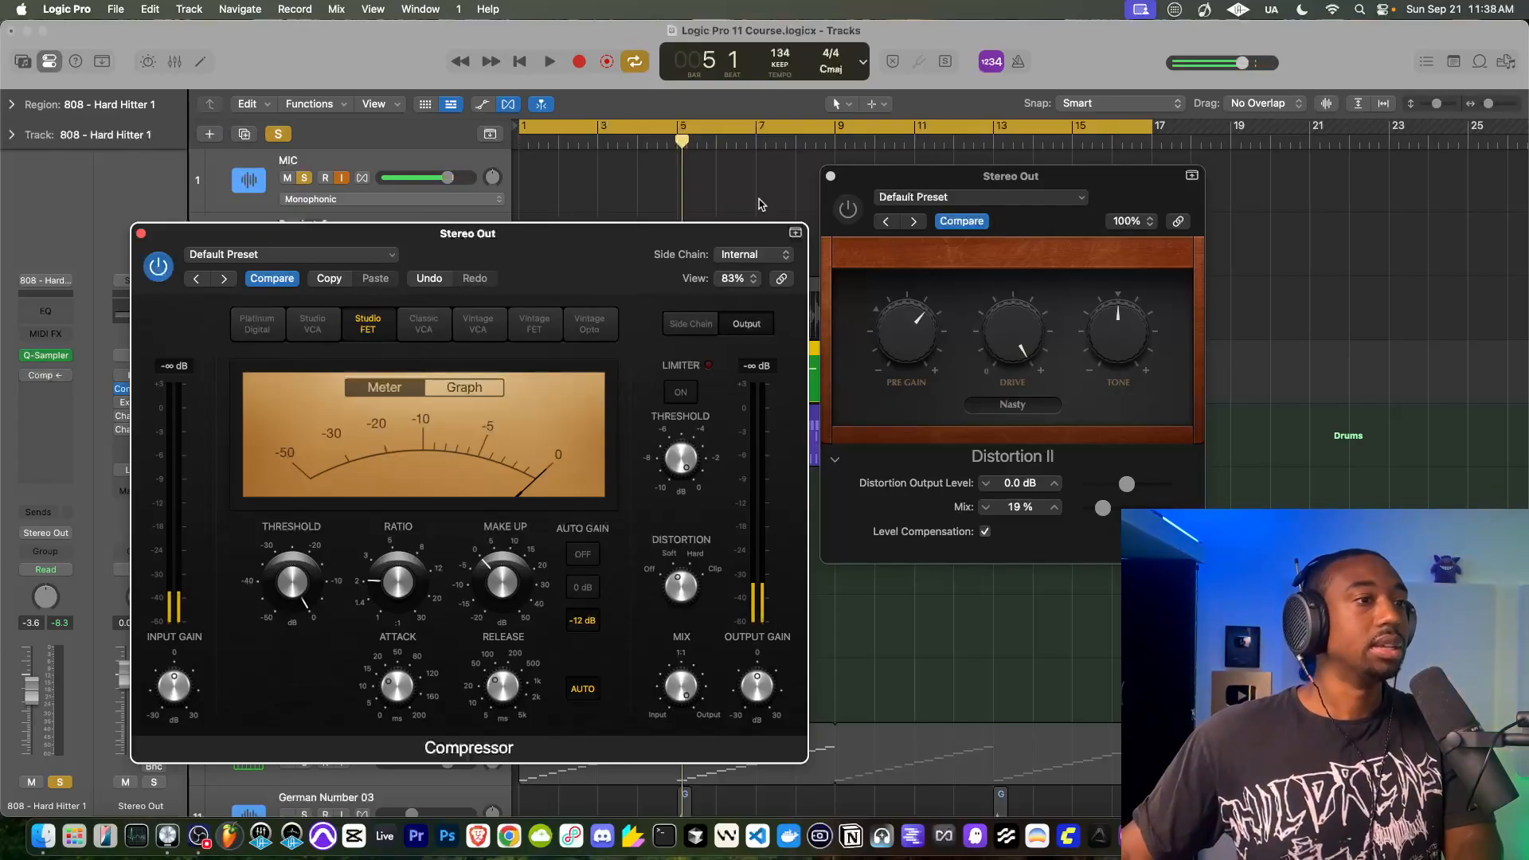
Reactivate Distortion II, close both the Distortion II and Compressor windows, and briefly play the soloed tracks.
left_click(831, 176)
key("space")
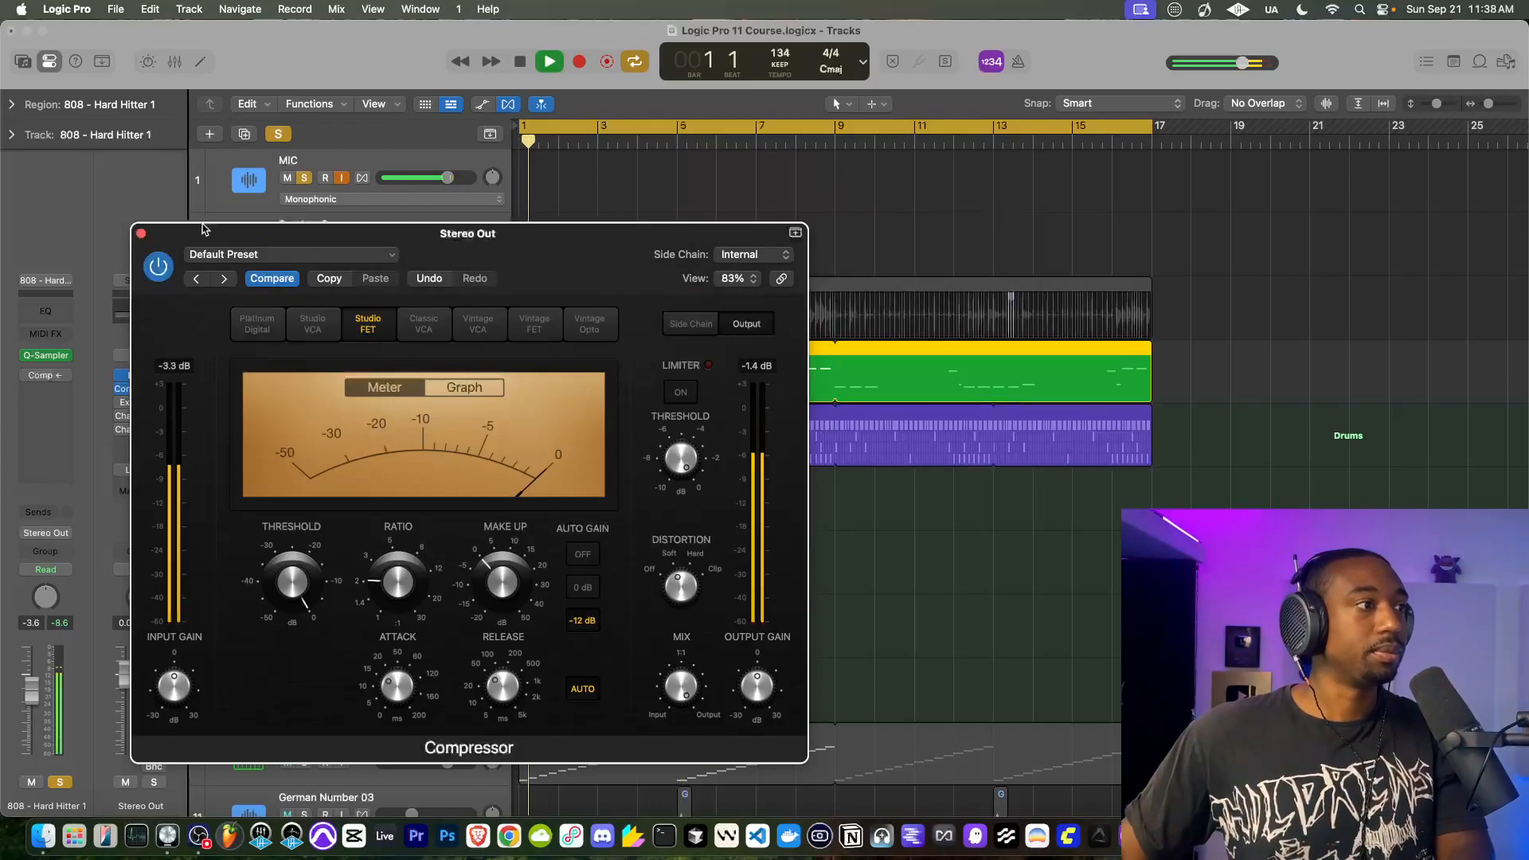
left_click(141, 234)
key("space")
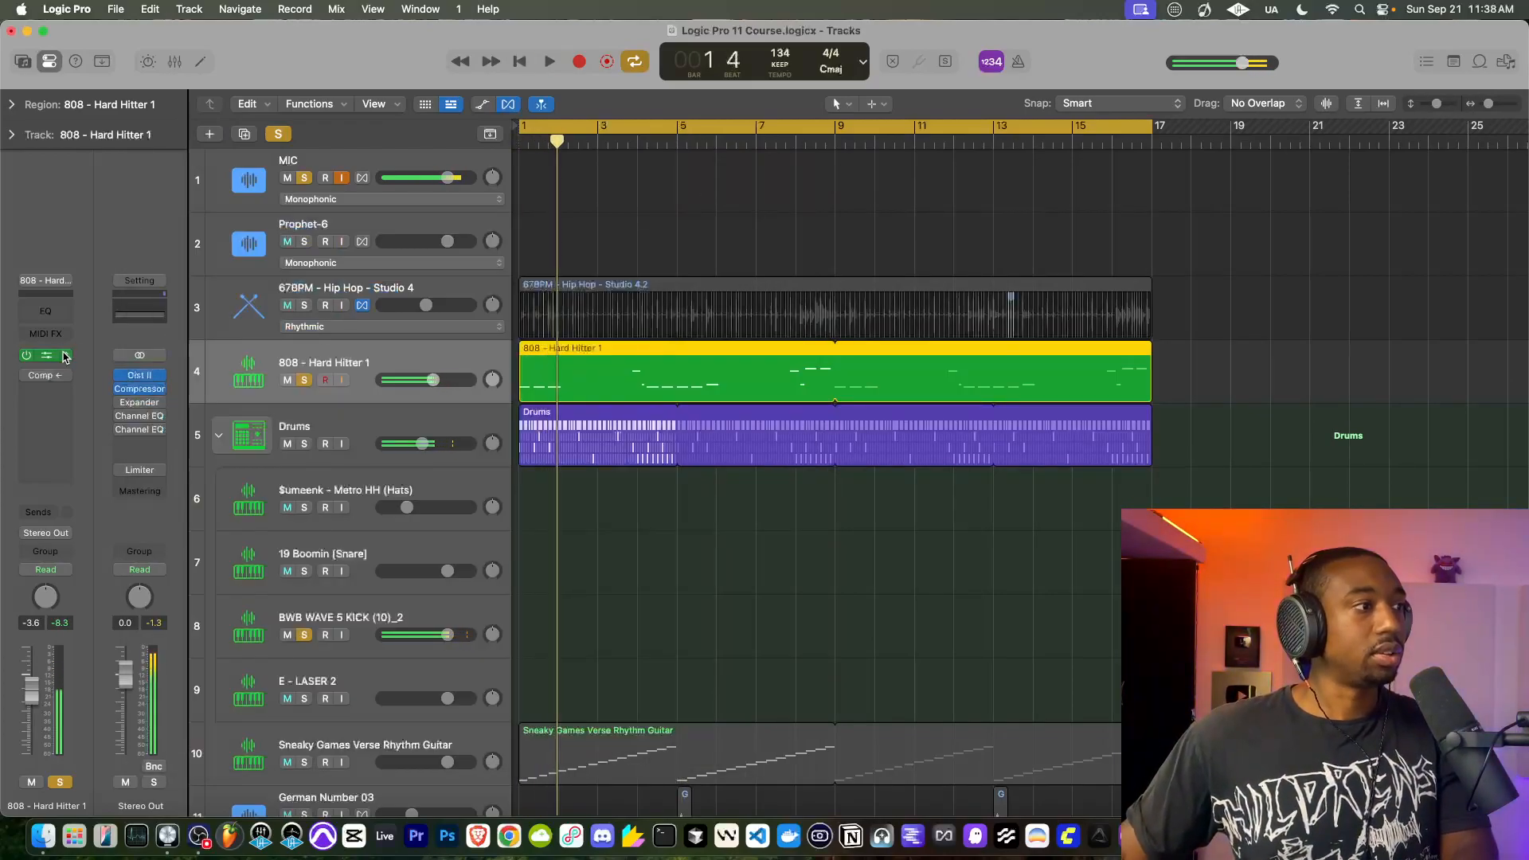
Play the soloed tracks with the 808 - Hard Hitter 1 track's Compressor active, bypass and open it, and resume playback.
key("space")
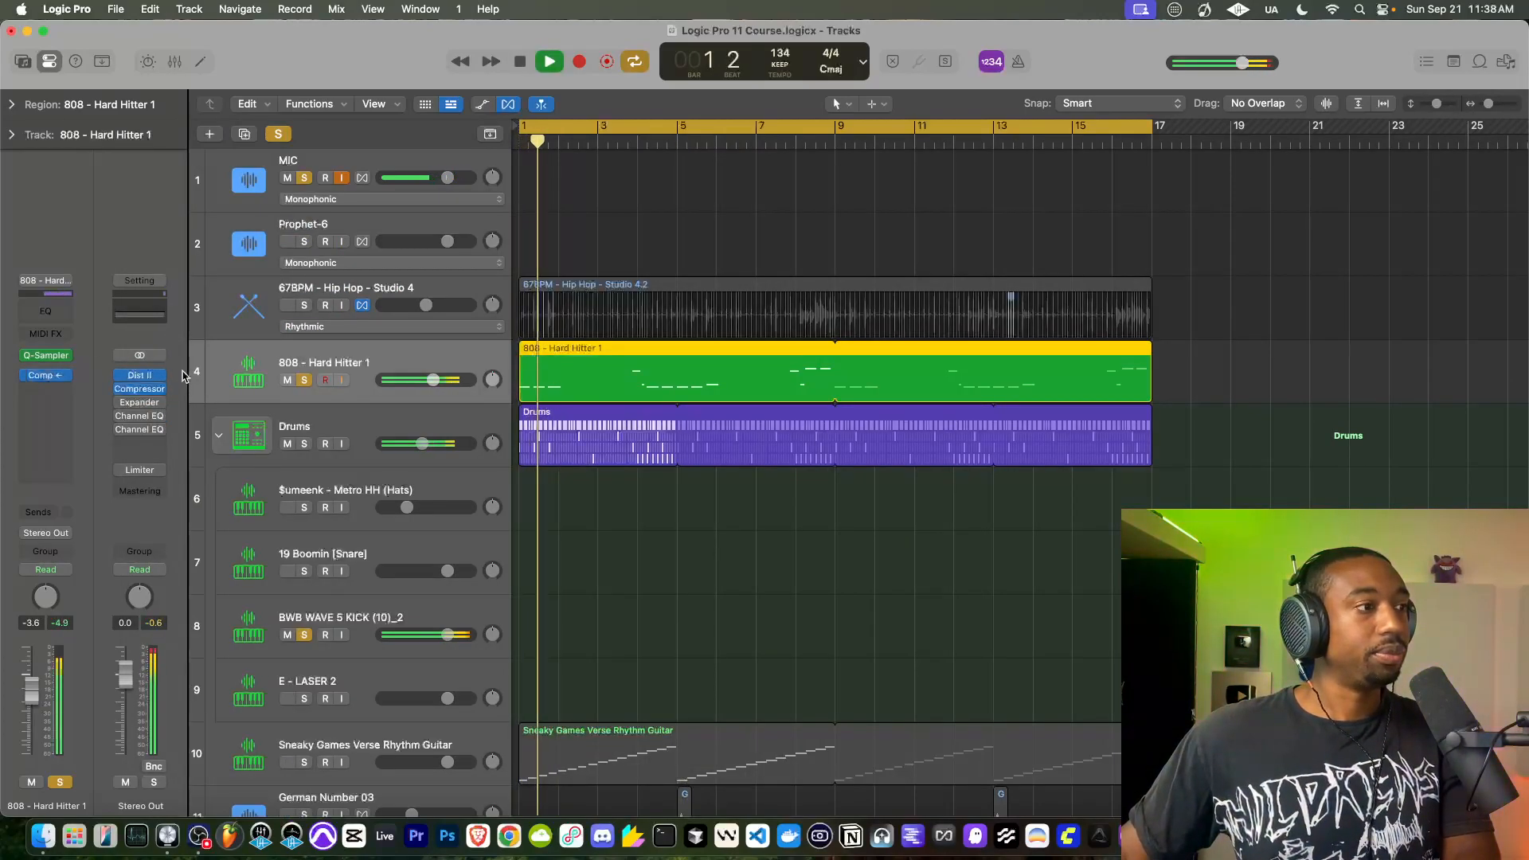
key("space")
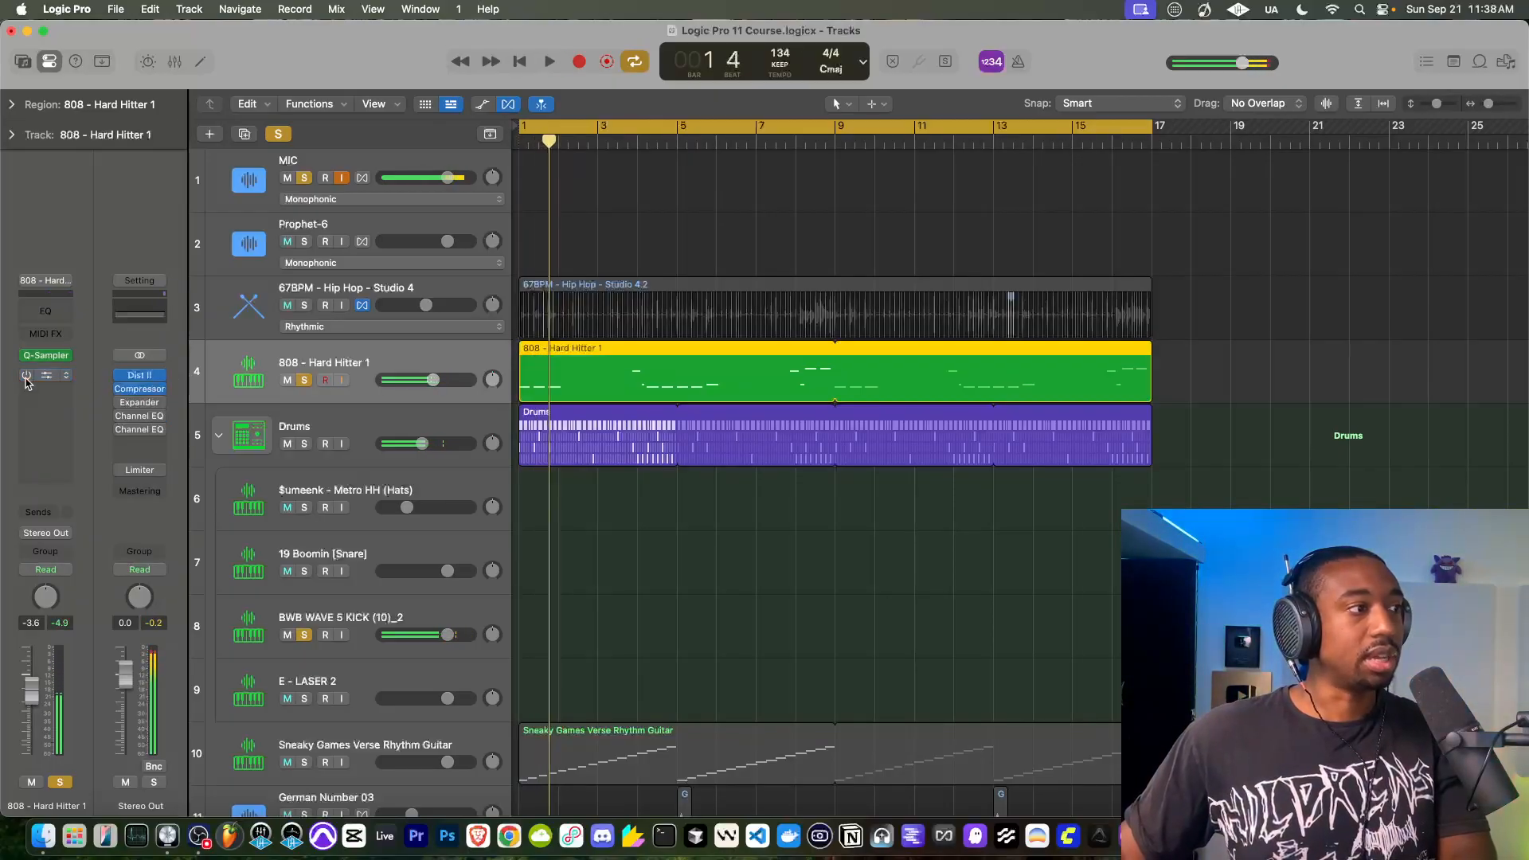
left_click(69, 377)
key("space")
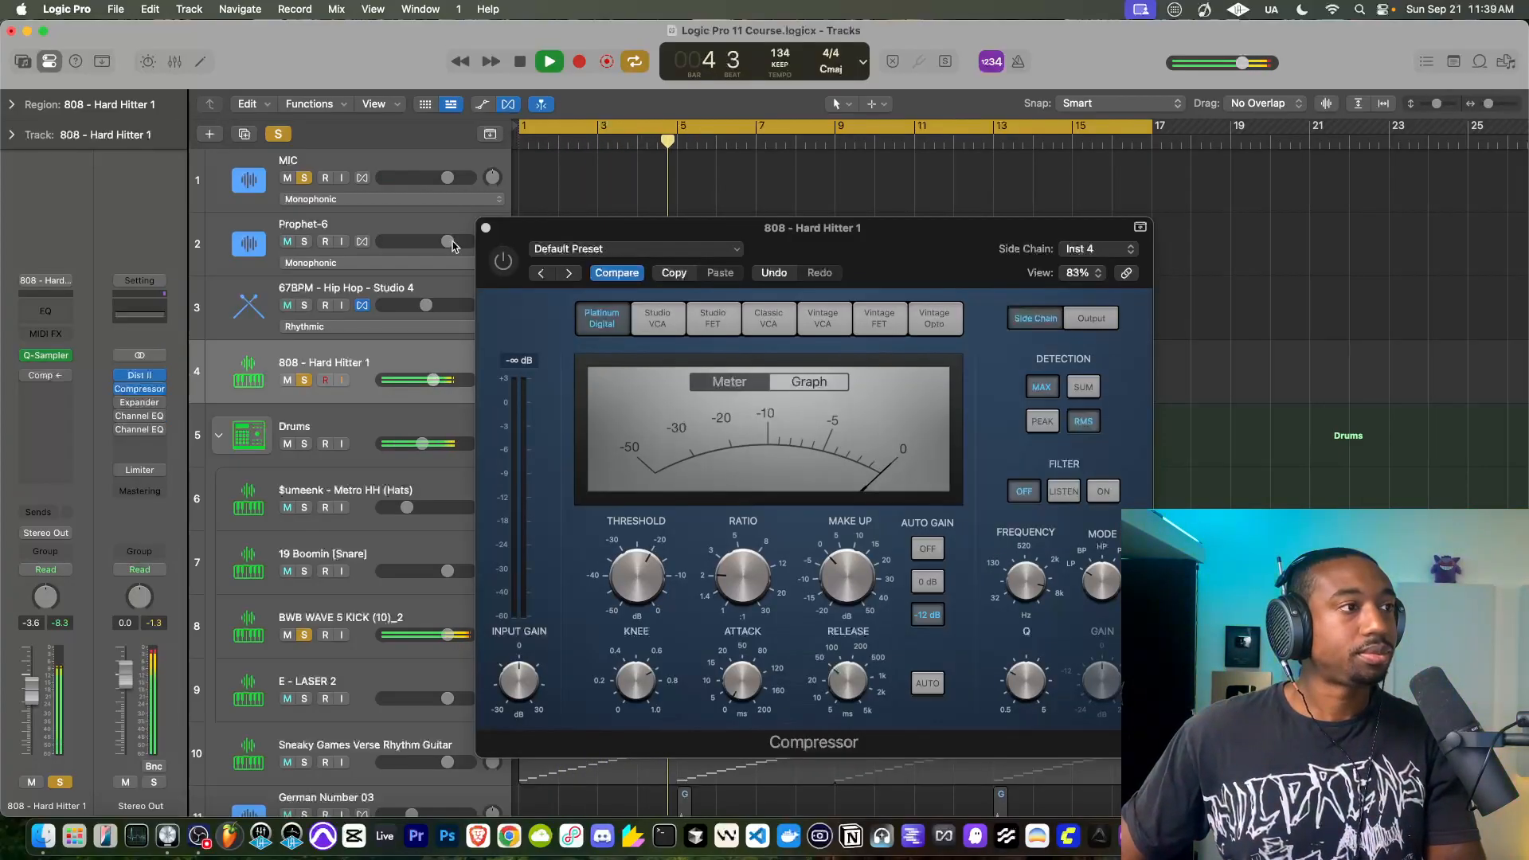
Activate the 808 track's Compressor during playback, toggling the MIC track's input monitoring, and stop after listening.
left_click(340, 181)
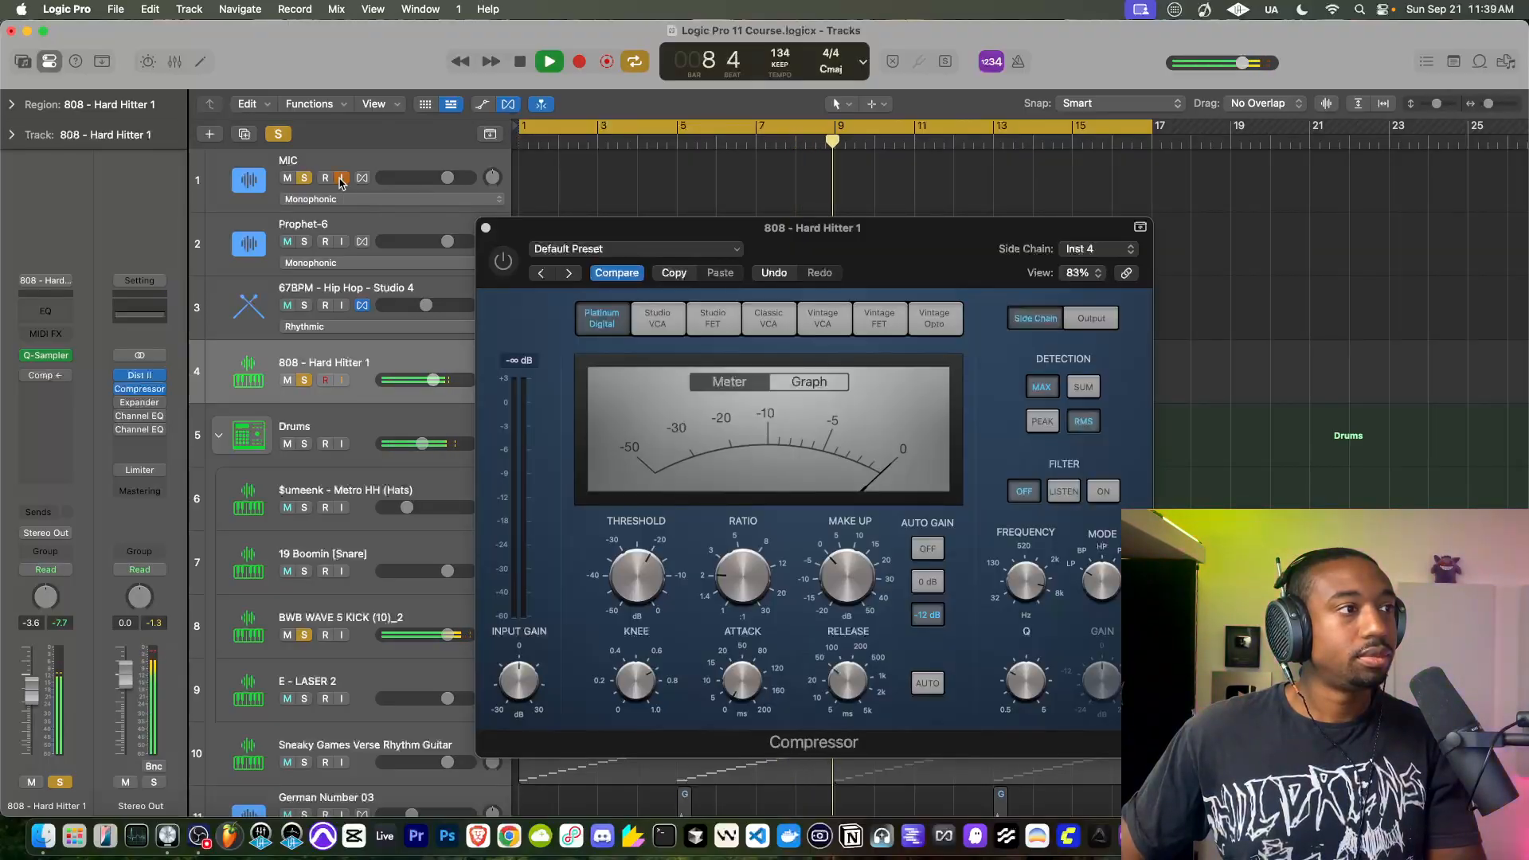
left_click(504, 263)
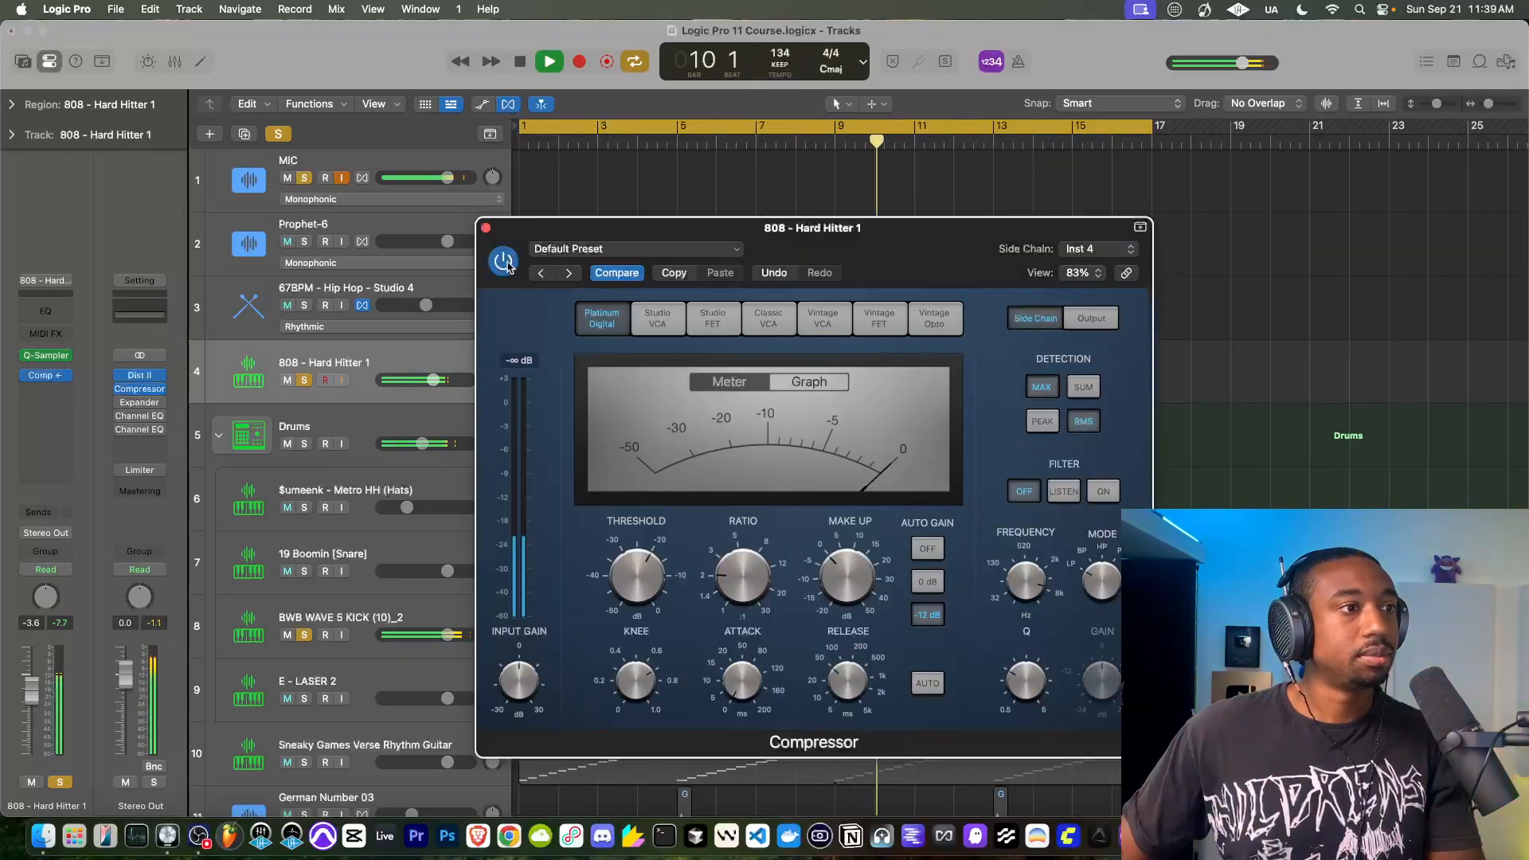
left_click(346, 177)
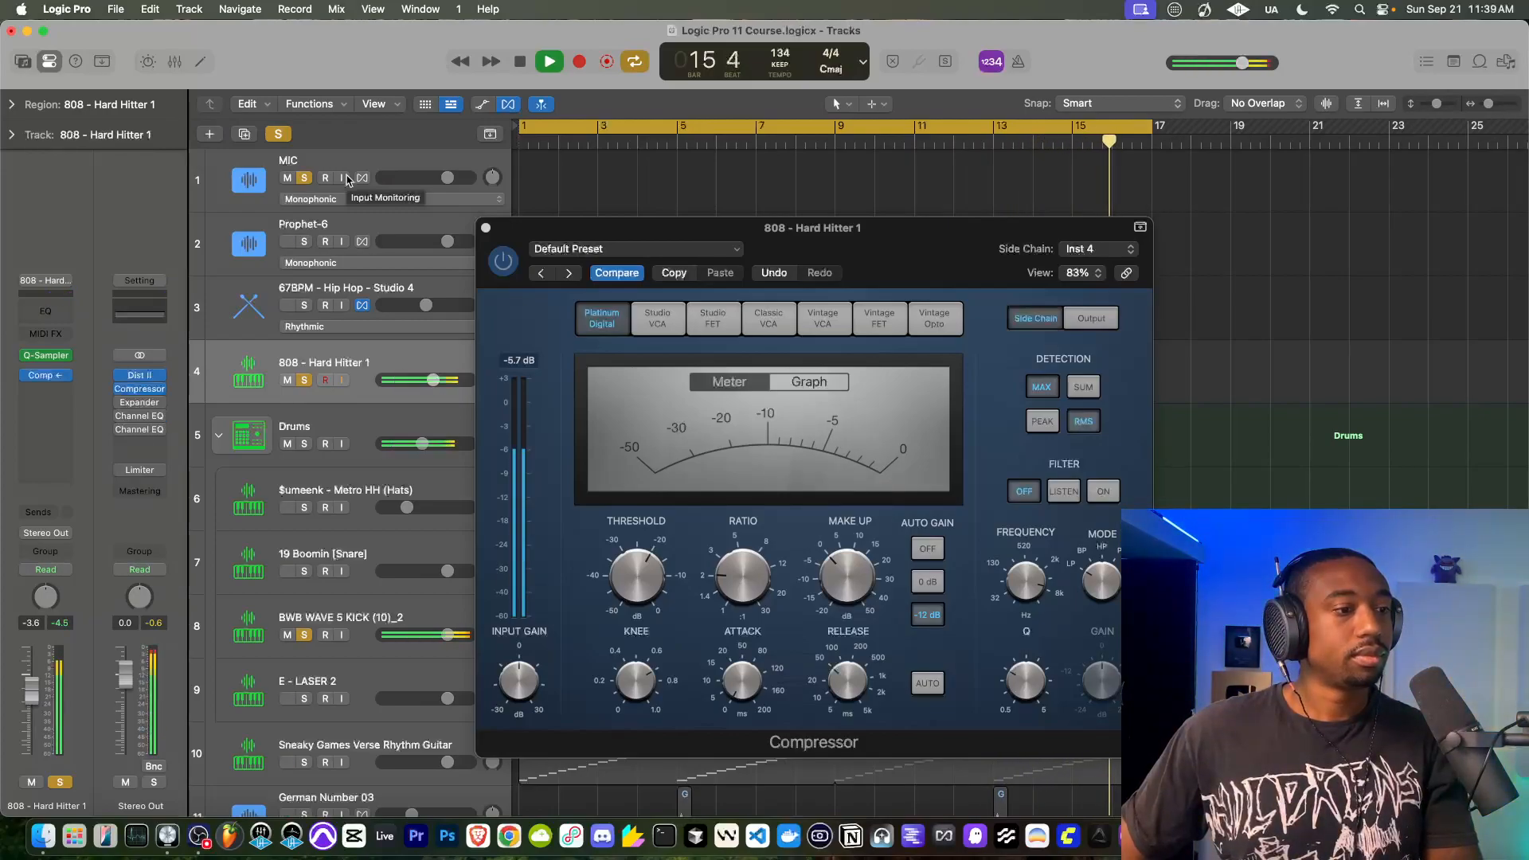
left_click(342, 178)
key("space")
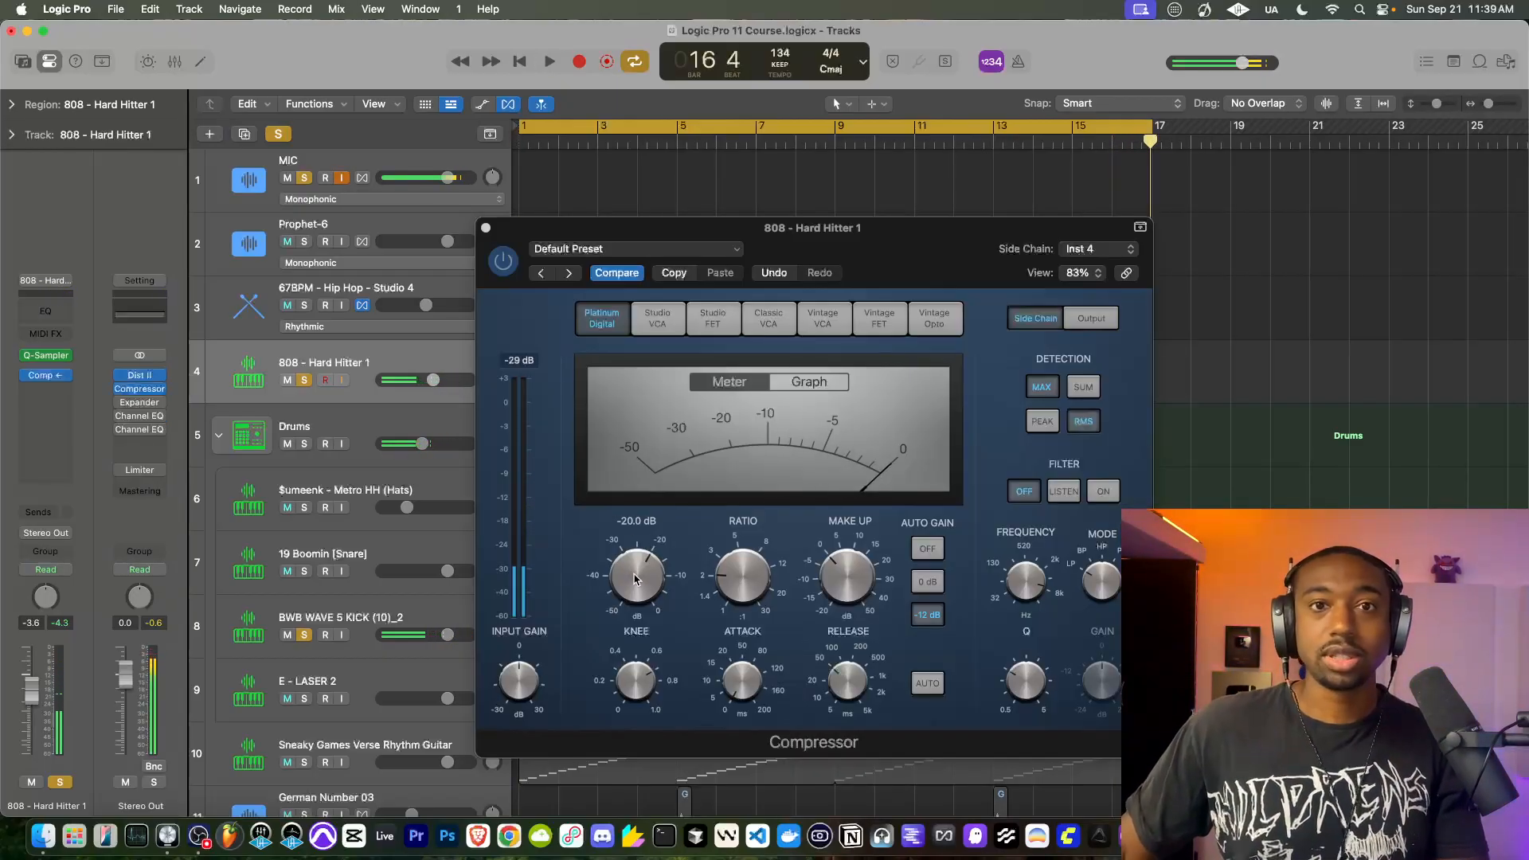
Raise the 808 Compressor's Threshold to -10.5 dB, and raise it further during playback of the soloed tracks.
left_click_drag(635, 578, 635, 574)
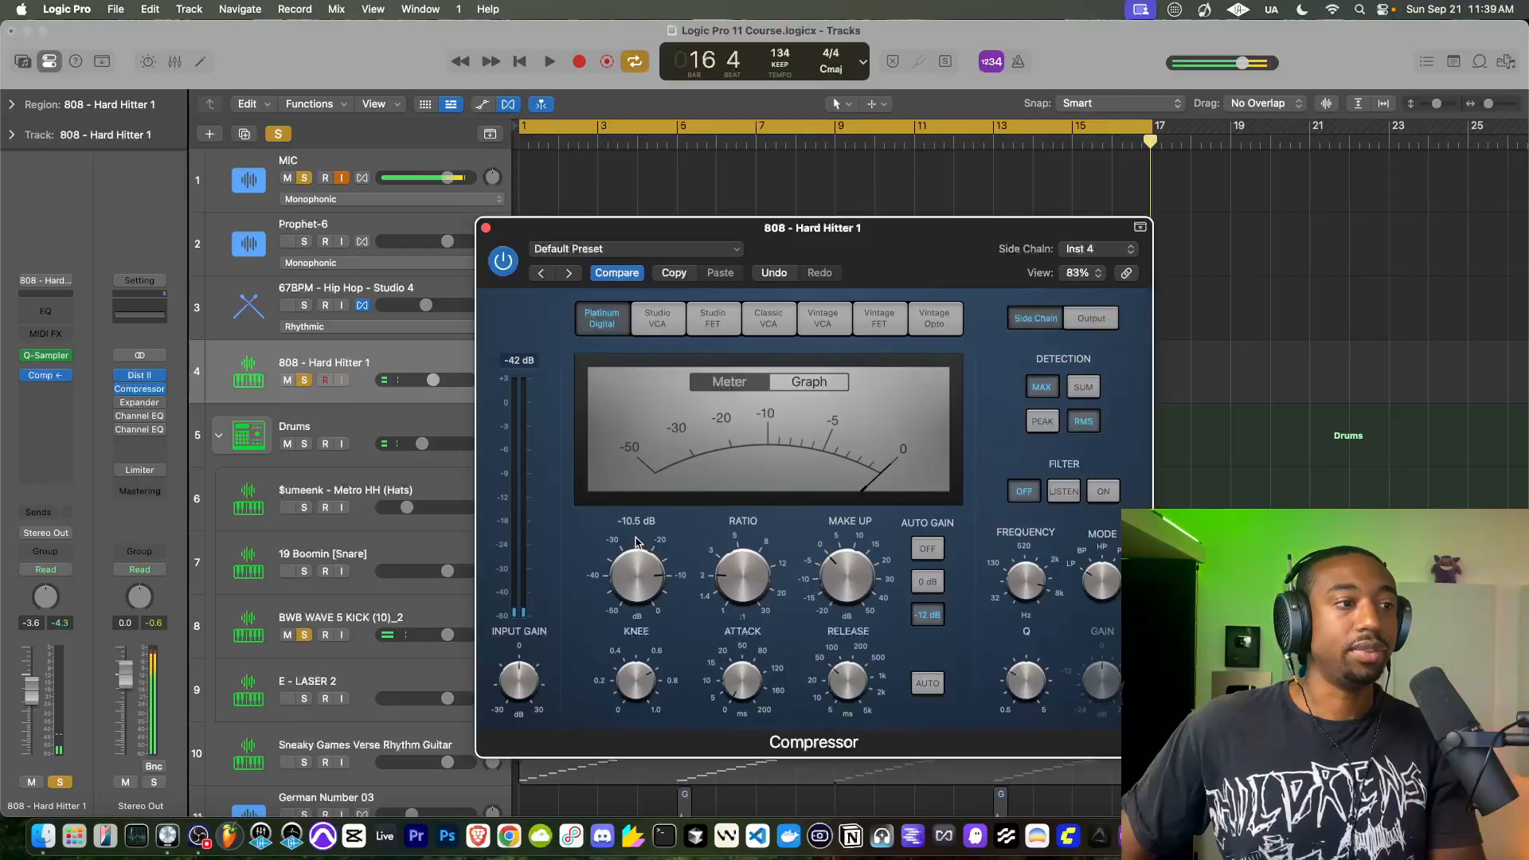
key("space")
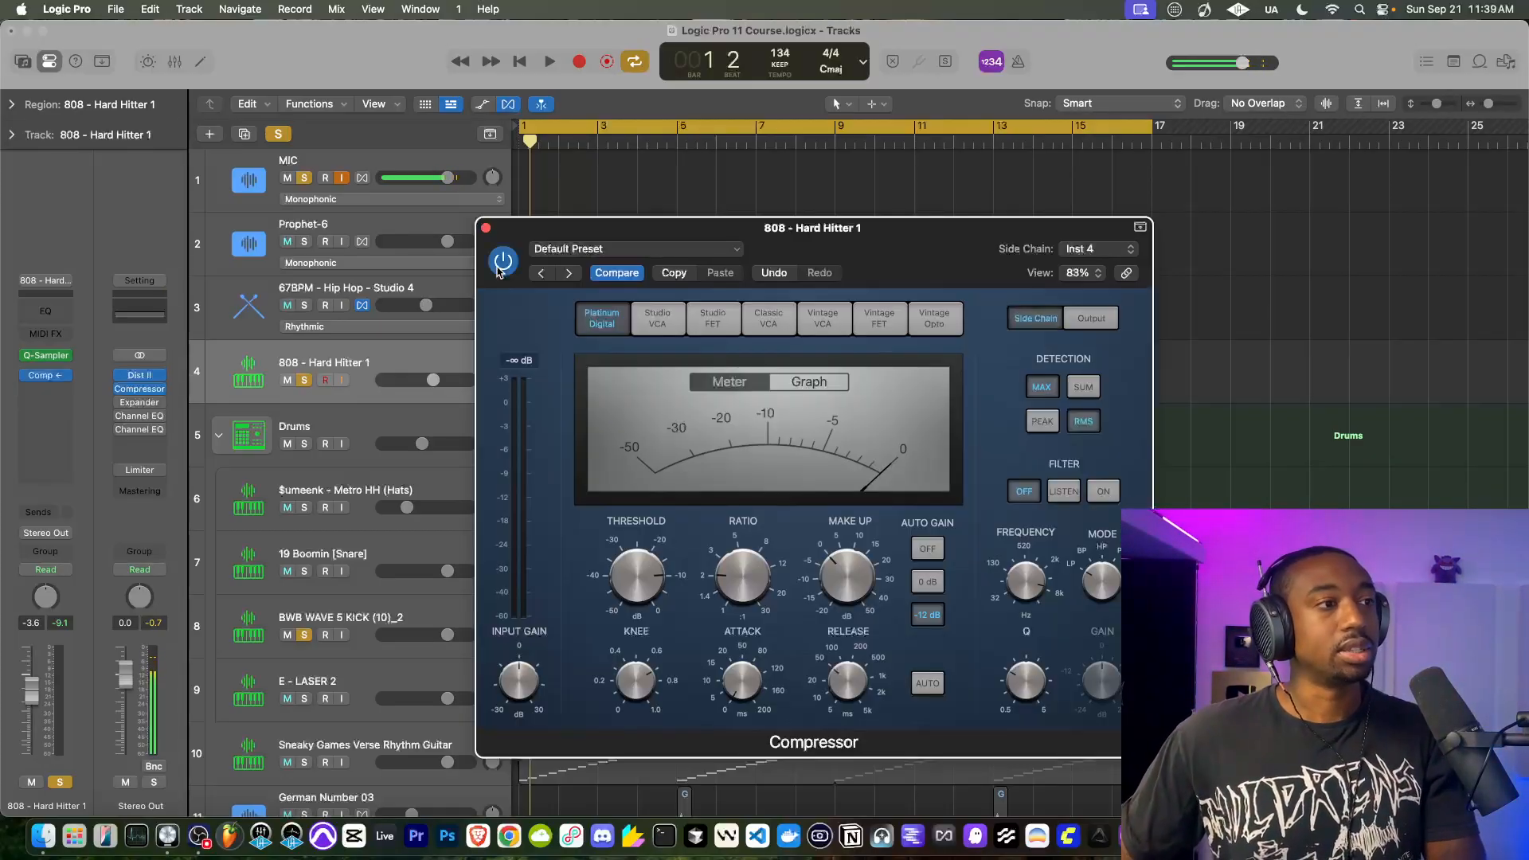
key("space")
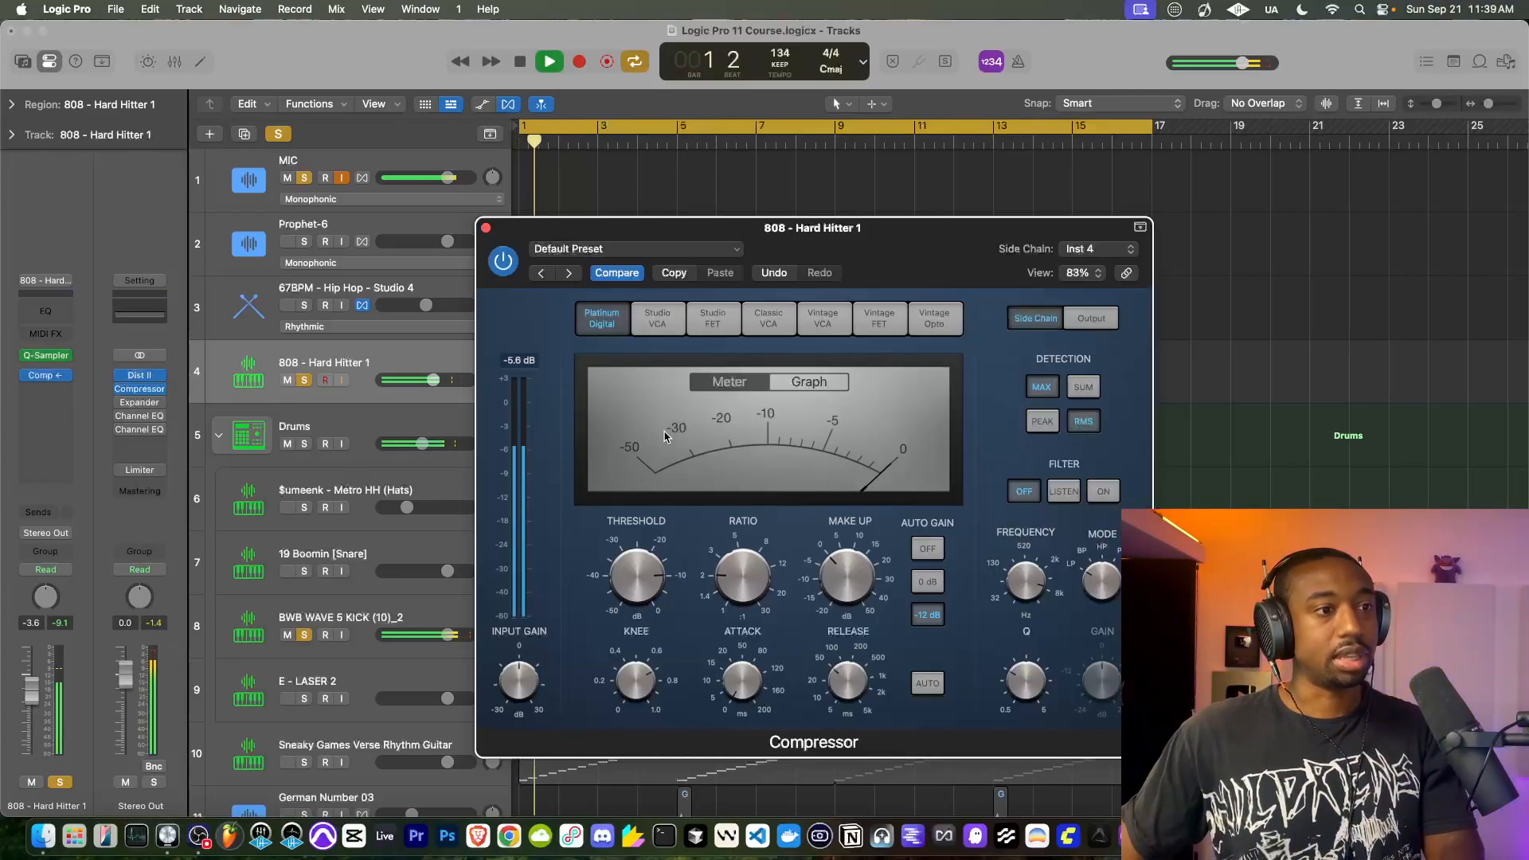
left_click(341, 178)
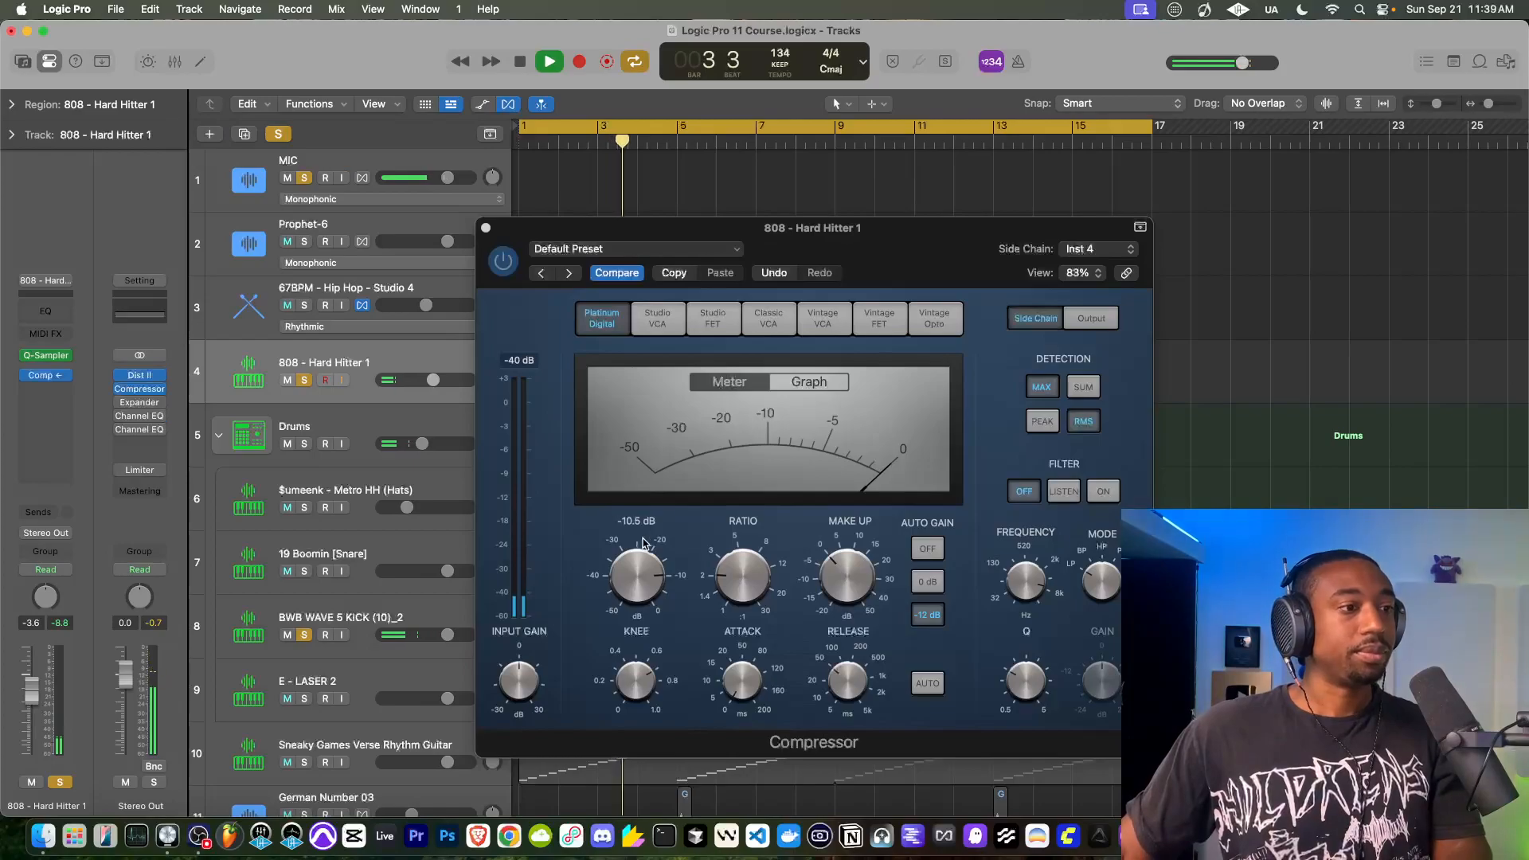
left_click_drag(642, 540, 634, 551)
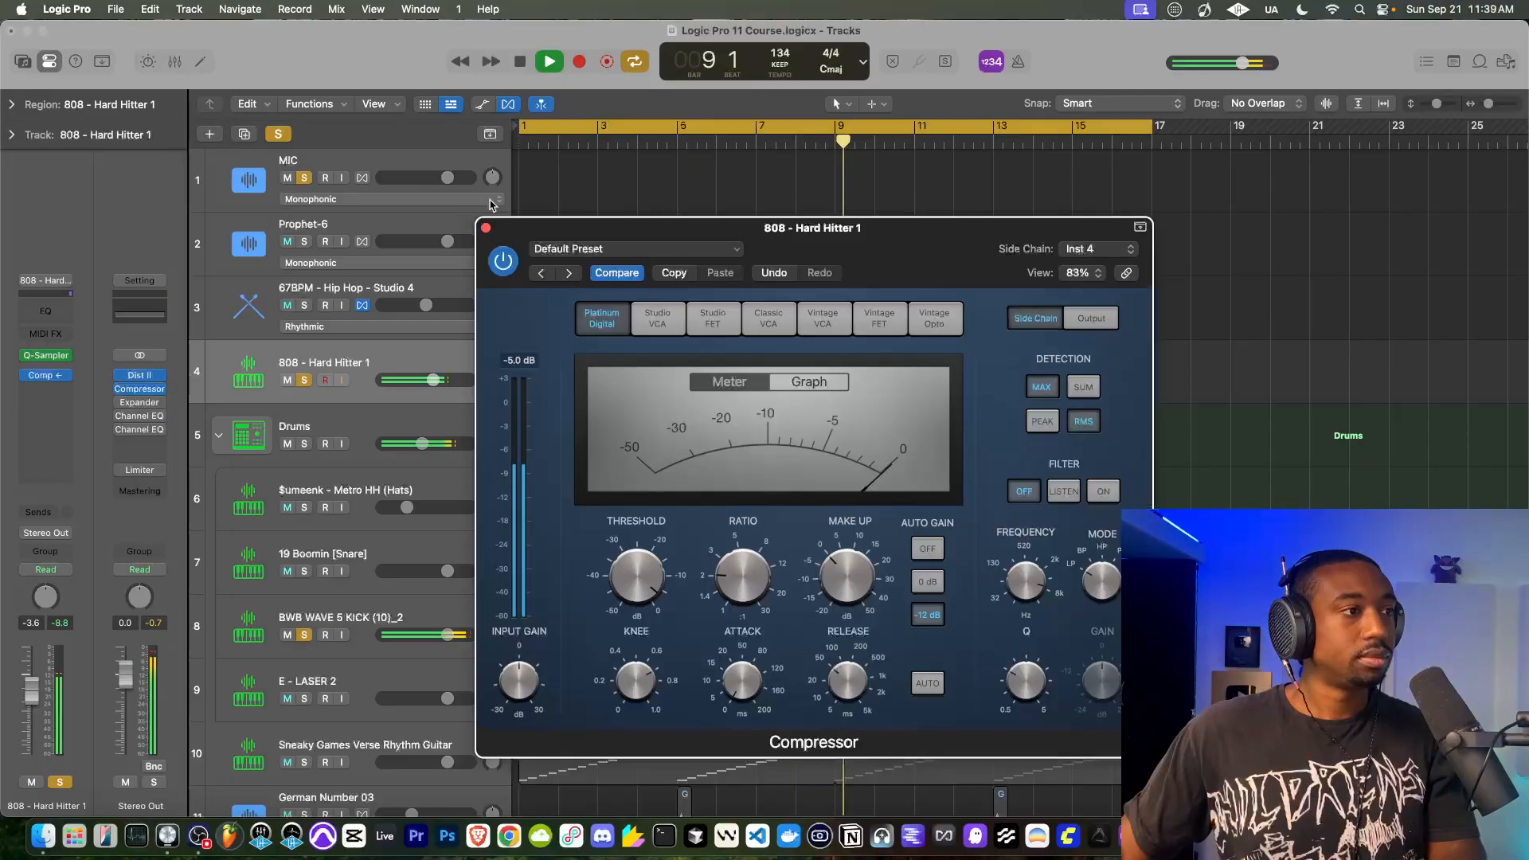
Stop playback with MIC input monitoring enabled, bypass the 808 track's Compressor and close its window.
key("space")
left_click(309, 181)
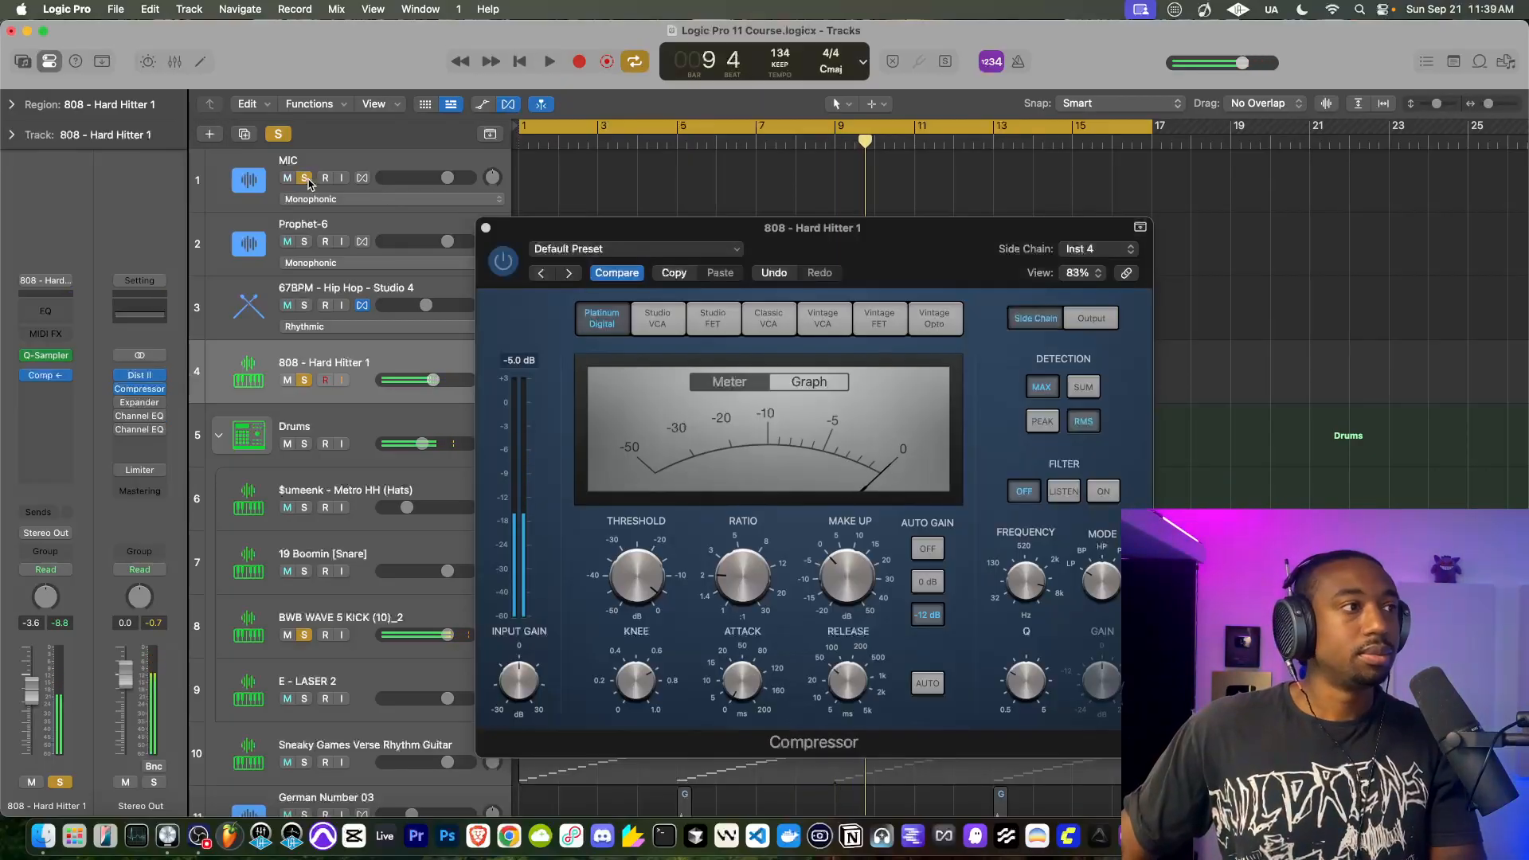
left_click(490, 239)
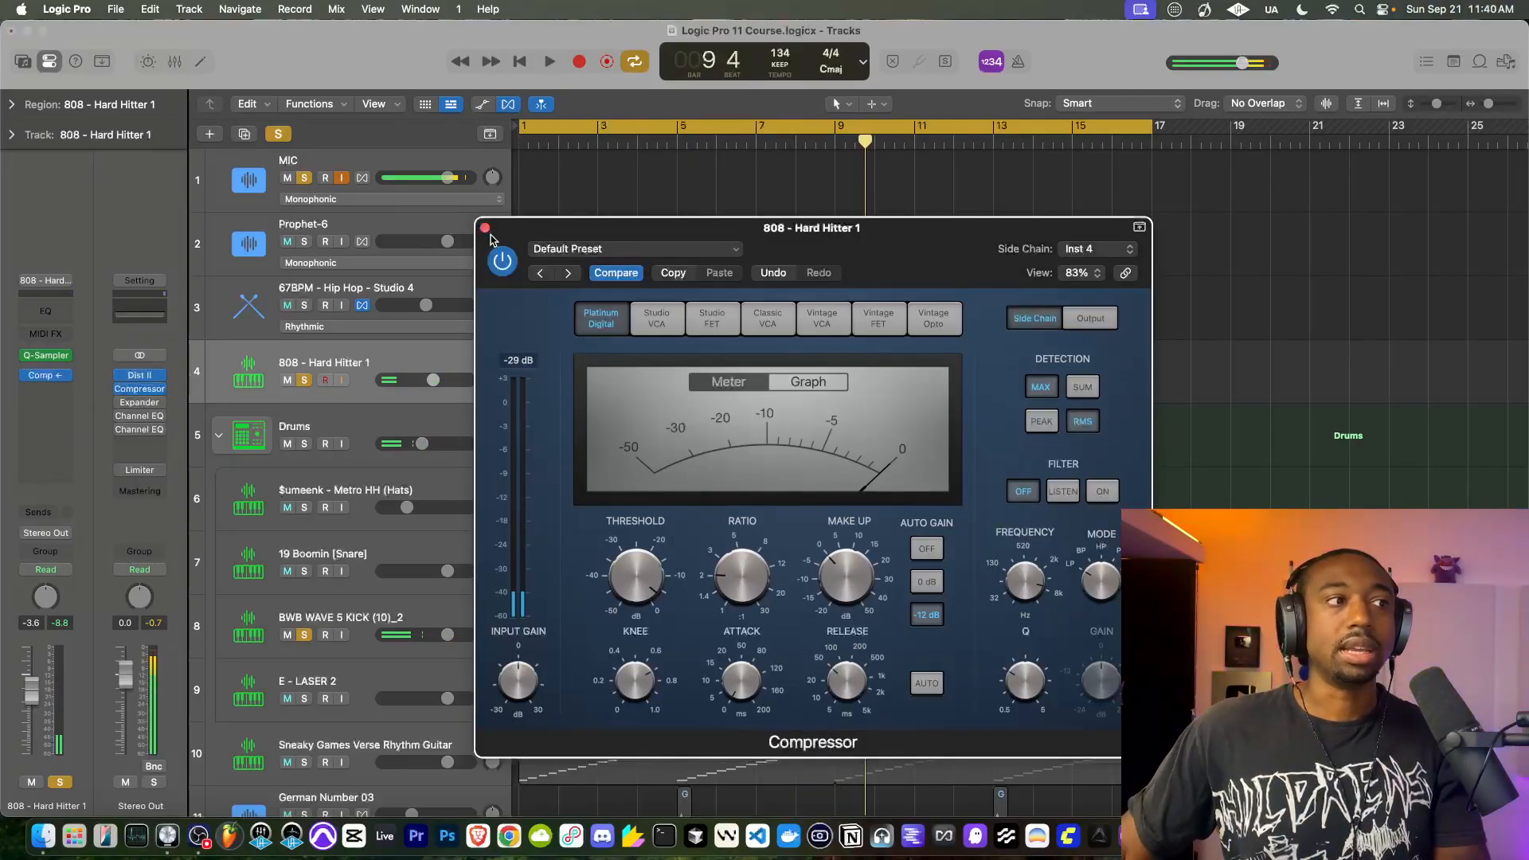
left_click(485, 229)
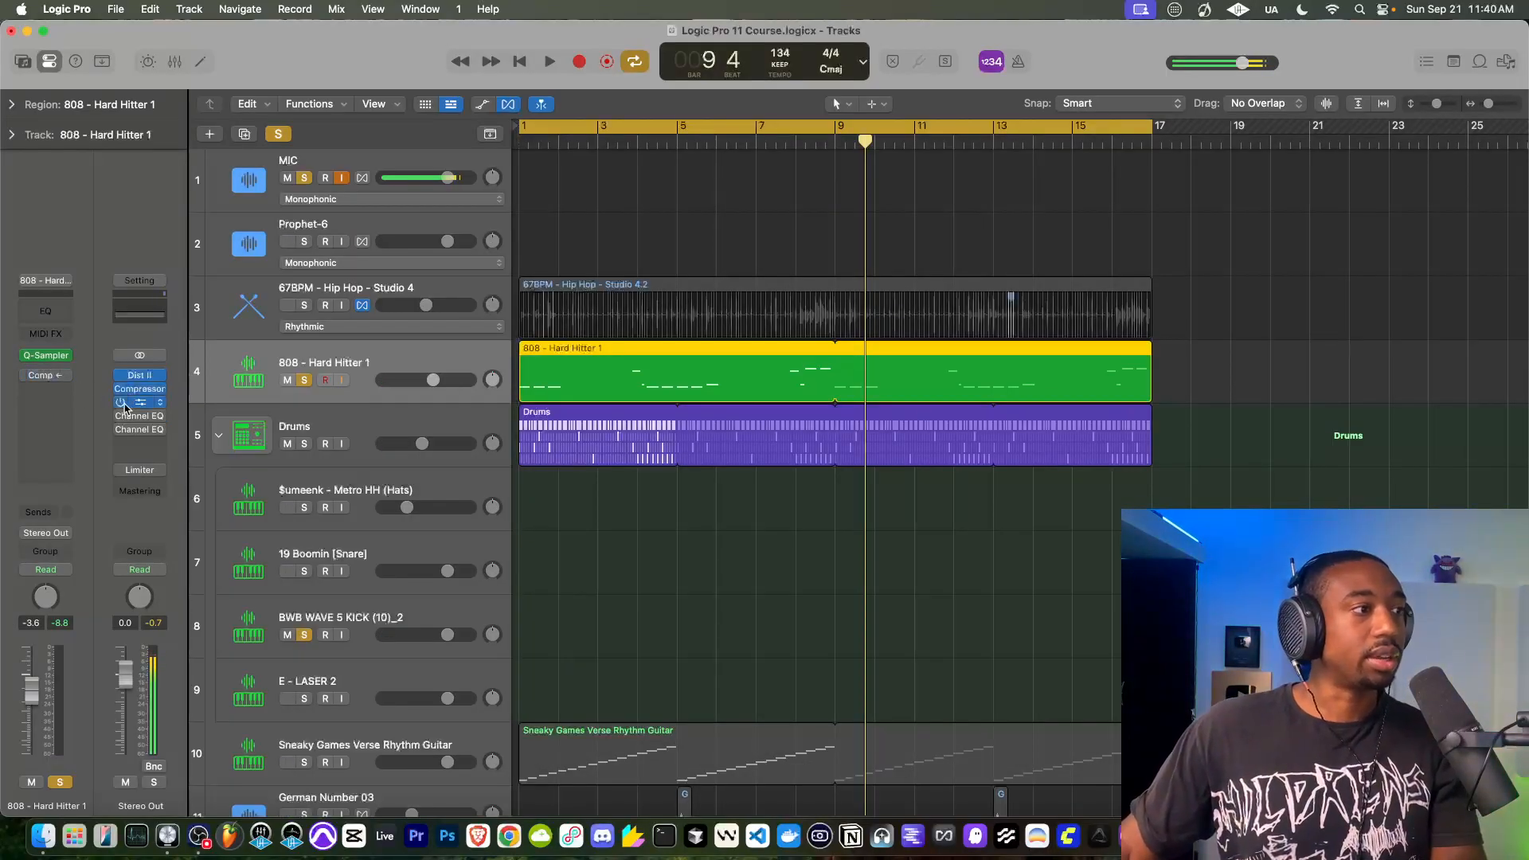
Activate the Expander, both Channel EQs and the Limiter on the Stereo Out, and clear all track solos.
left_click(121, 429)
left_click(122, 473)
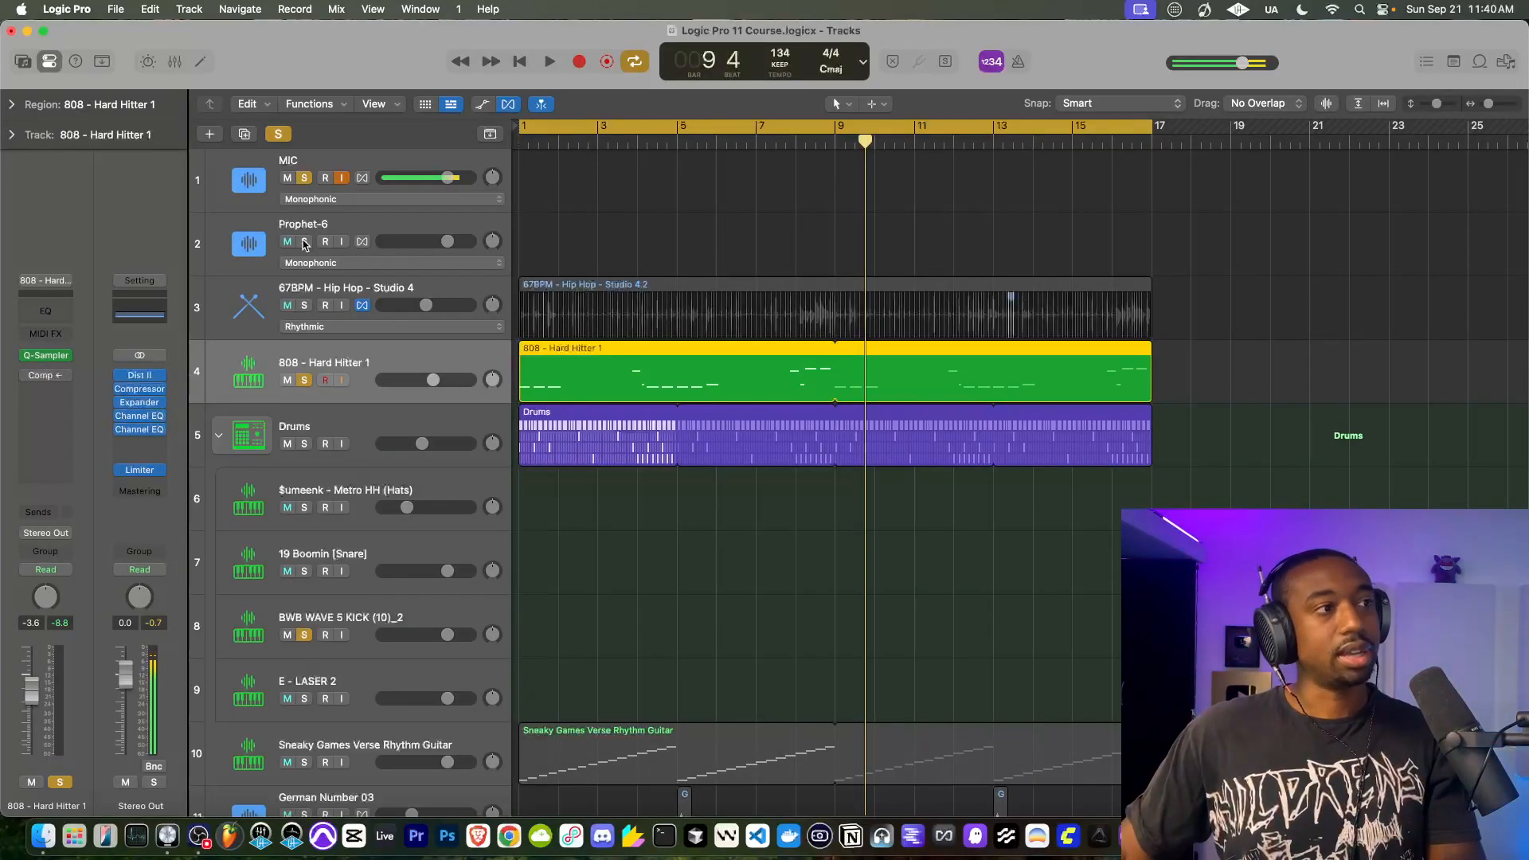
left_click(304, 177, "alt")
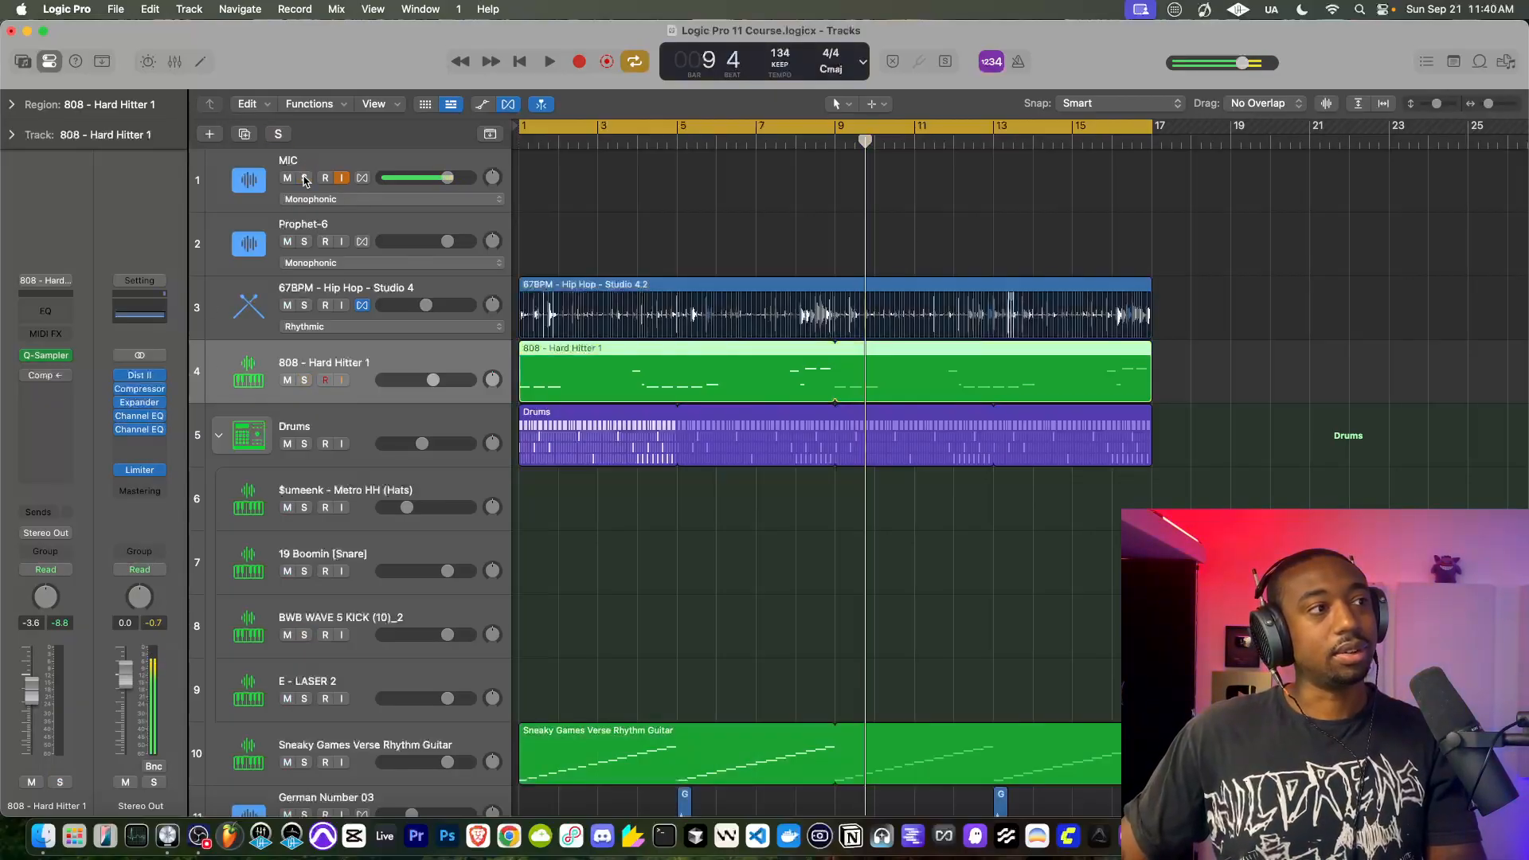
Play the full mix from the beginning and bypass Distortion II on the Stereo Out with MIC input monitoring off.
left_click_drag(540, 41, 539, 38)
key("space")
key("space")
key("Return")
key("space")
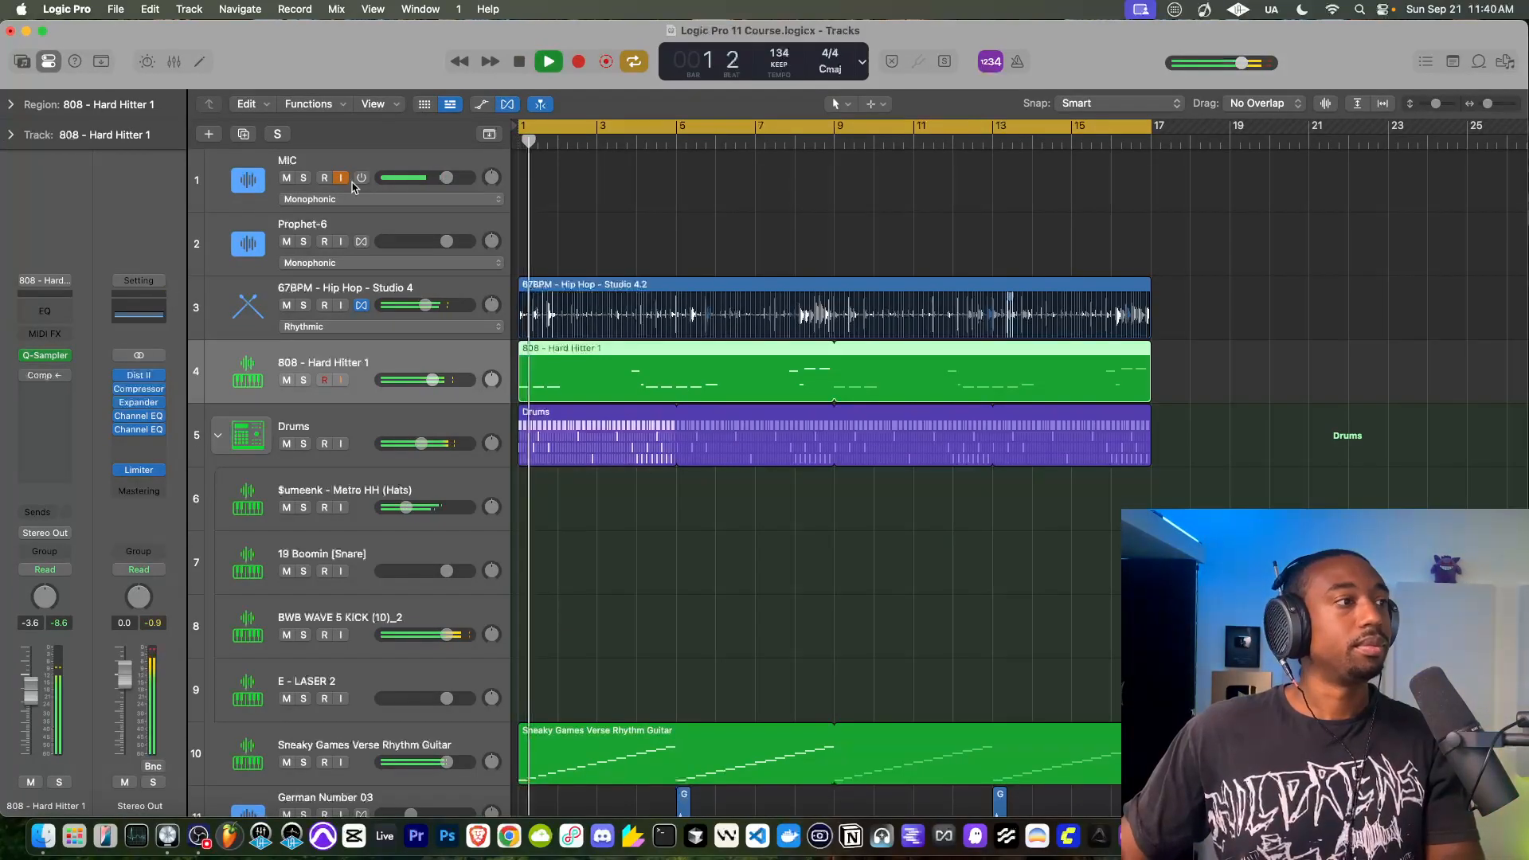
left_click(120, 376)
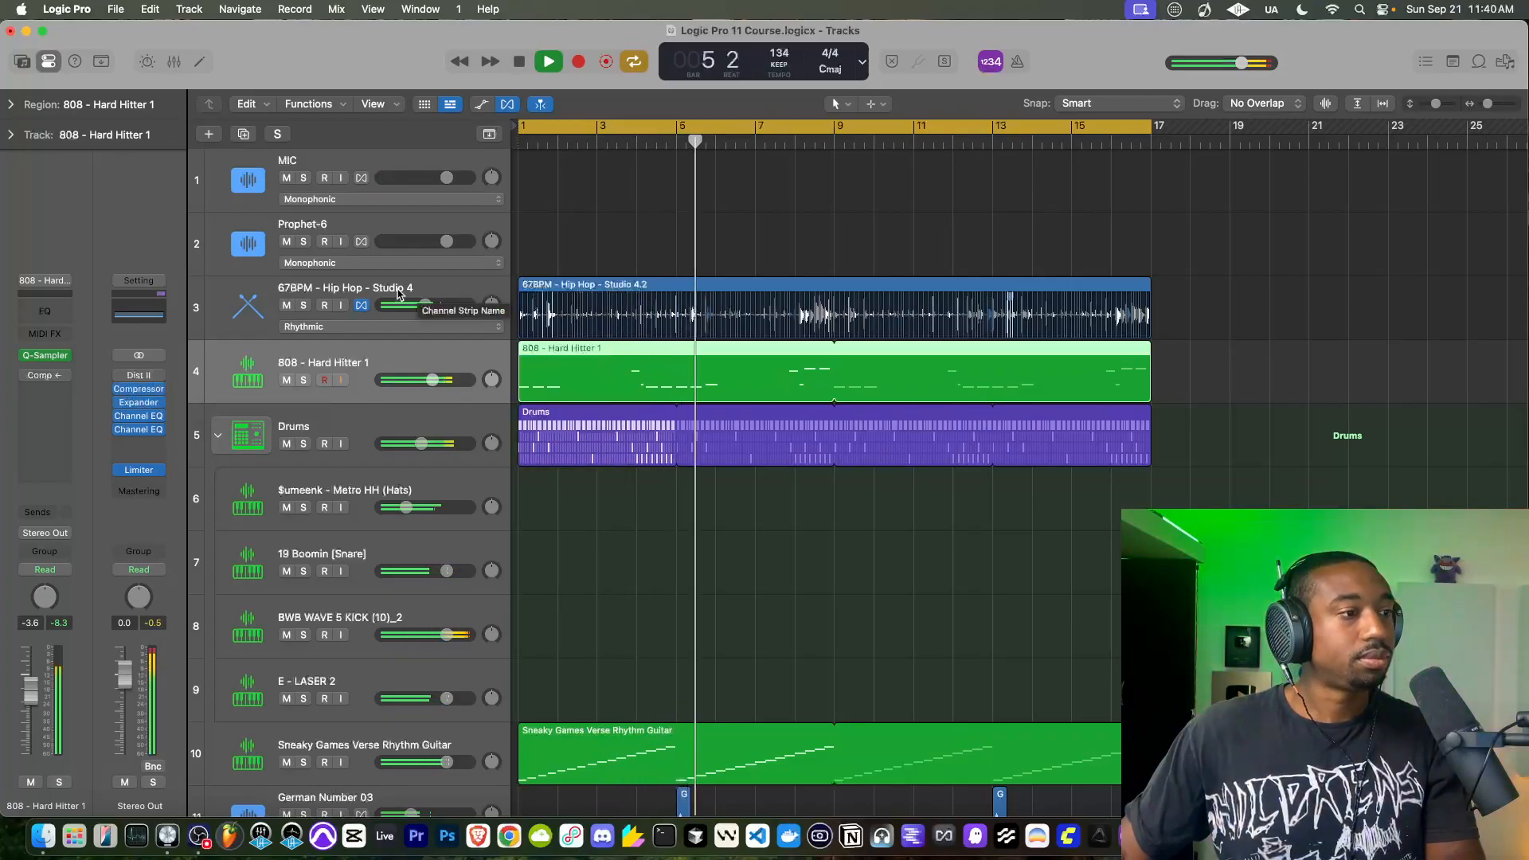
Collapse the Drums track stack to hide its individual drum tracks.
scroll(682, 406, "down", 5)
scroll(683, 406, "up", 1)
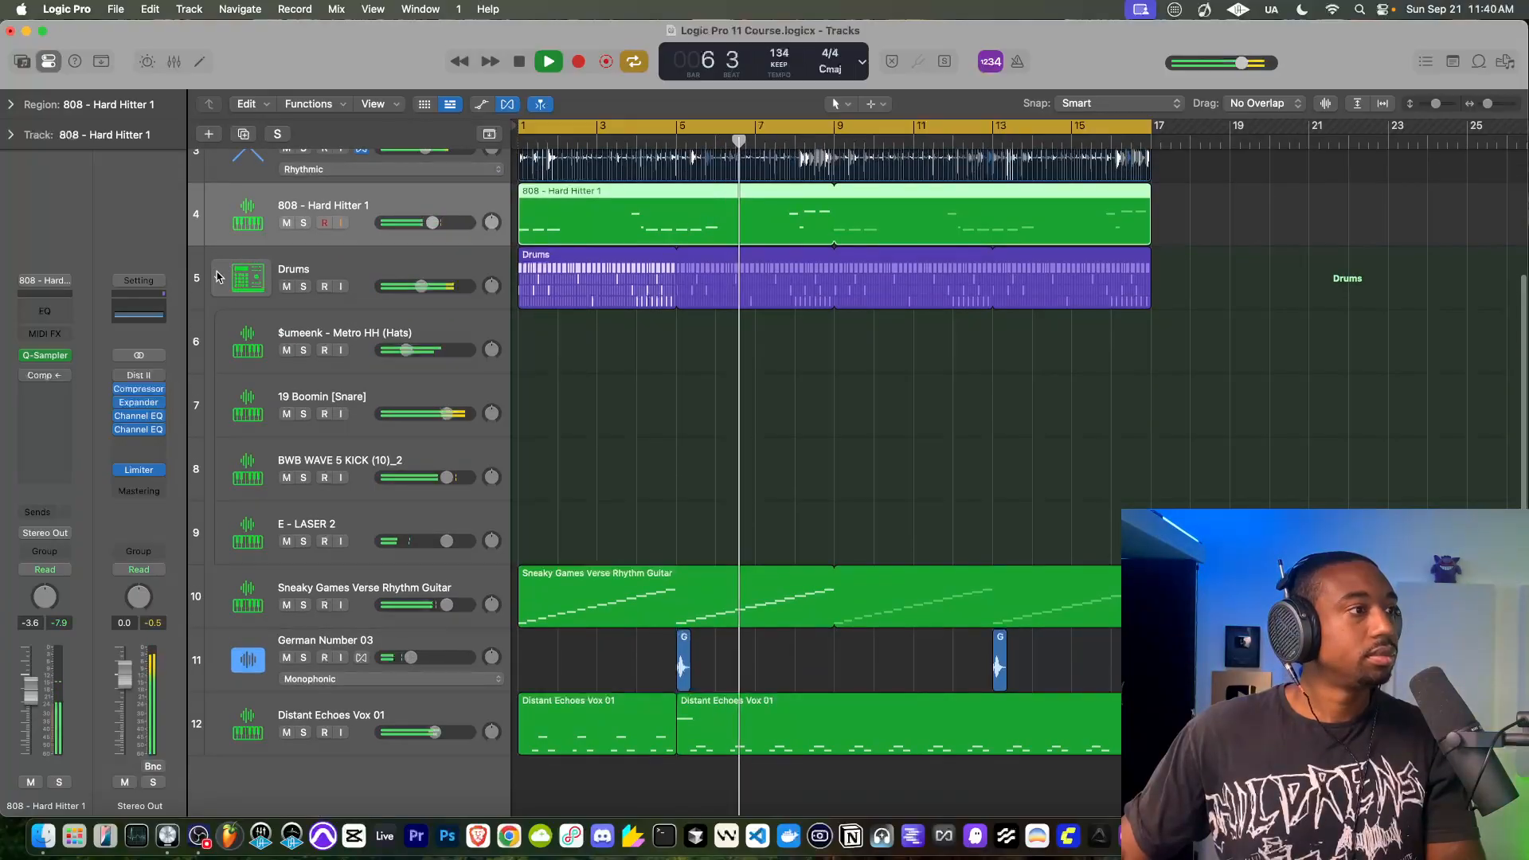
left_click(217, 276)
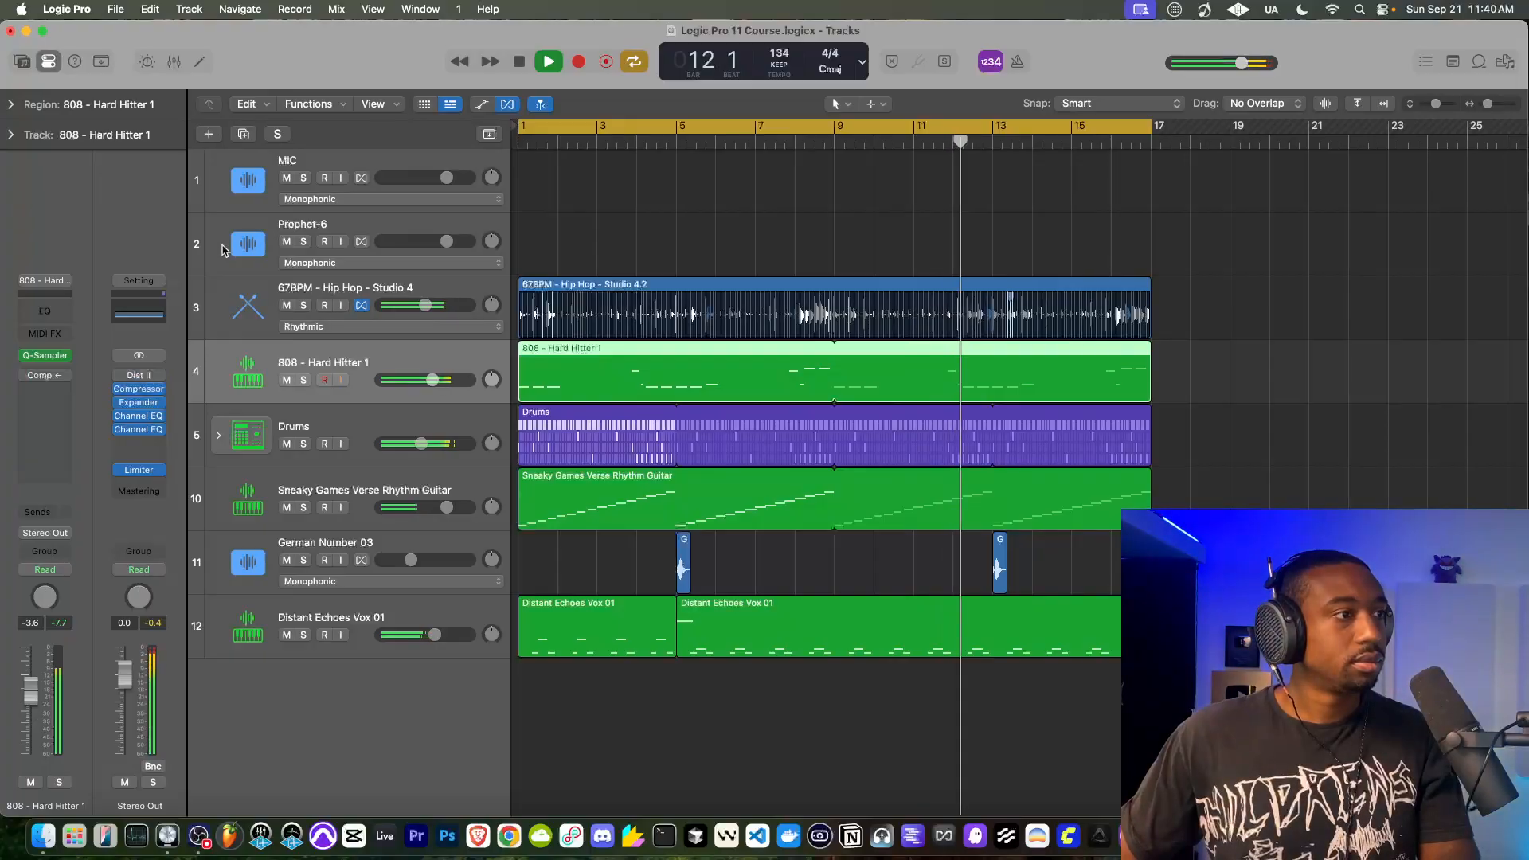
Reactivate Distortion II on the Stereo Out during playback, check its settings and close its window.
left_click(343, 178)
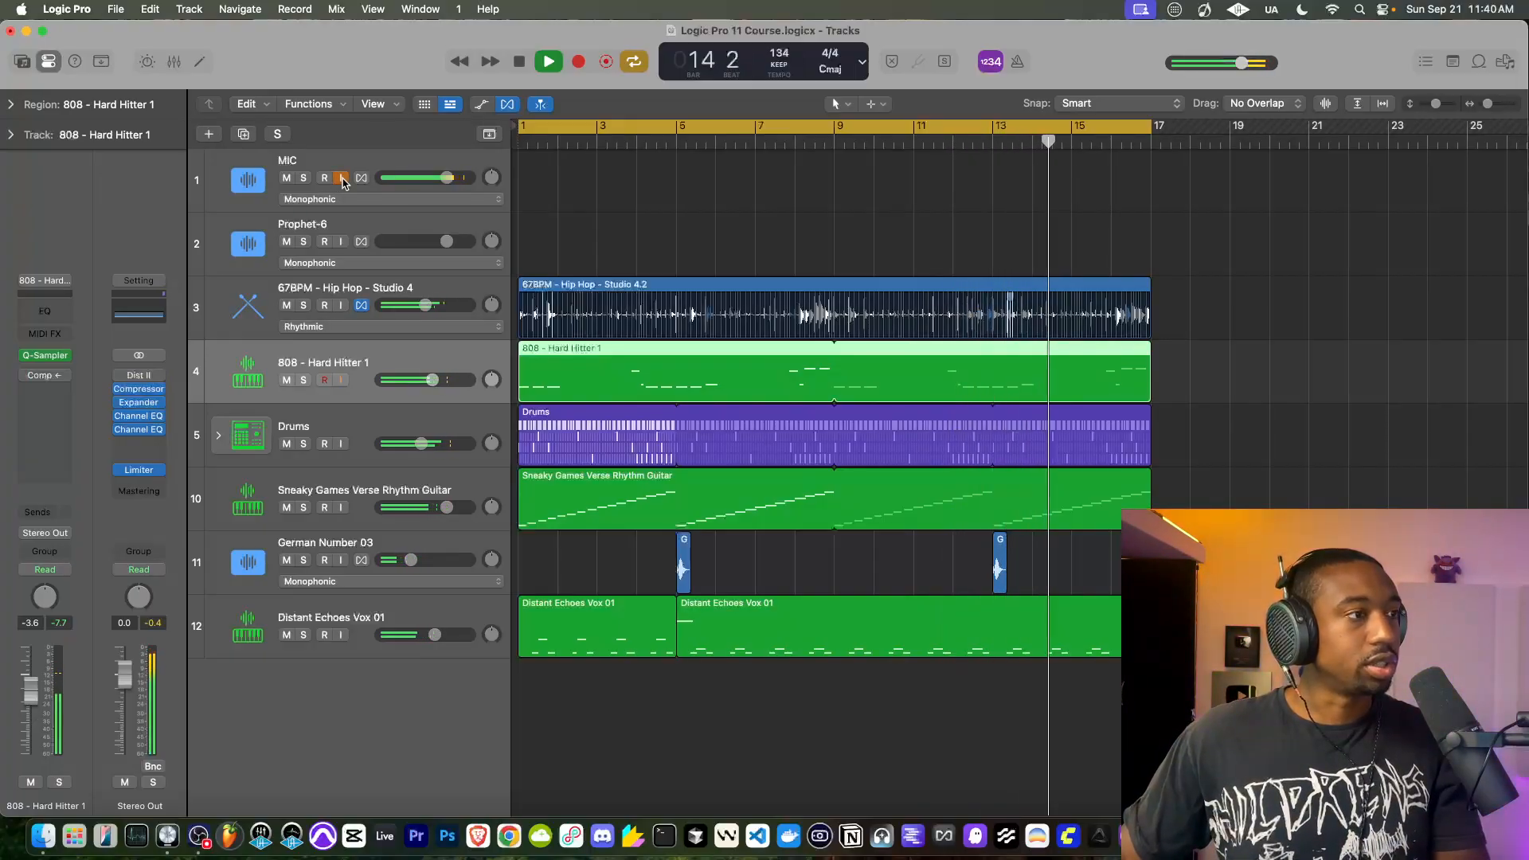
left_click(342, 178)
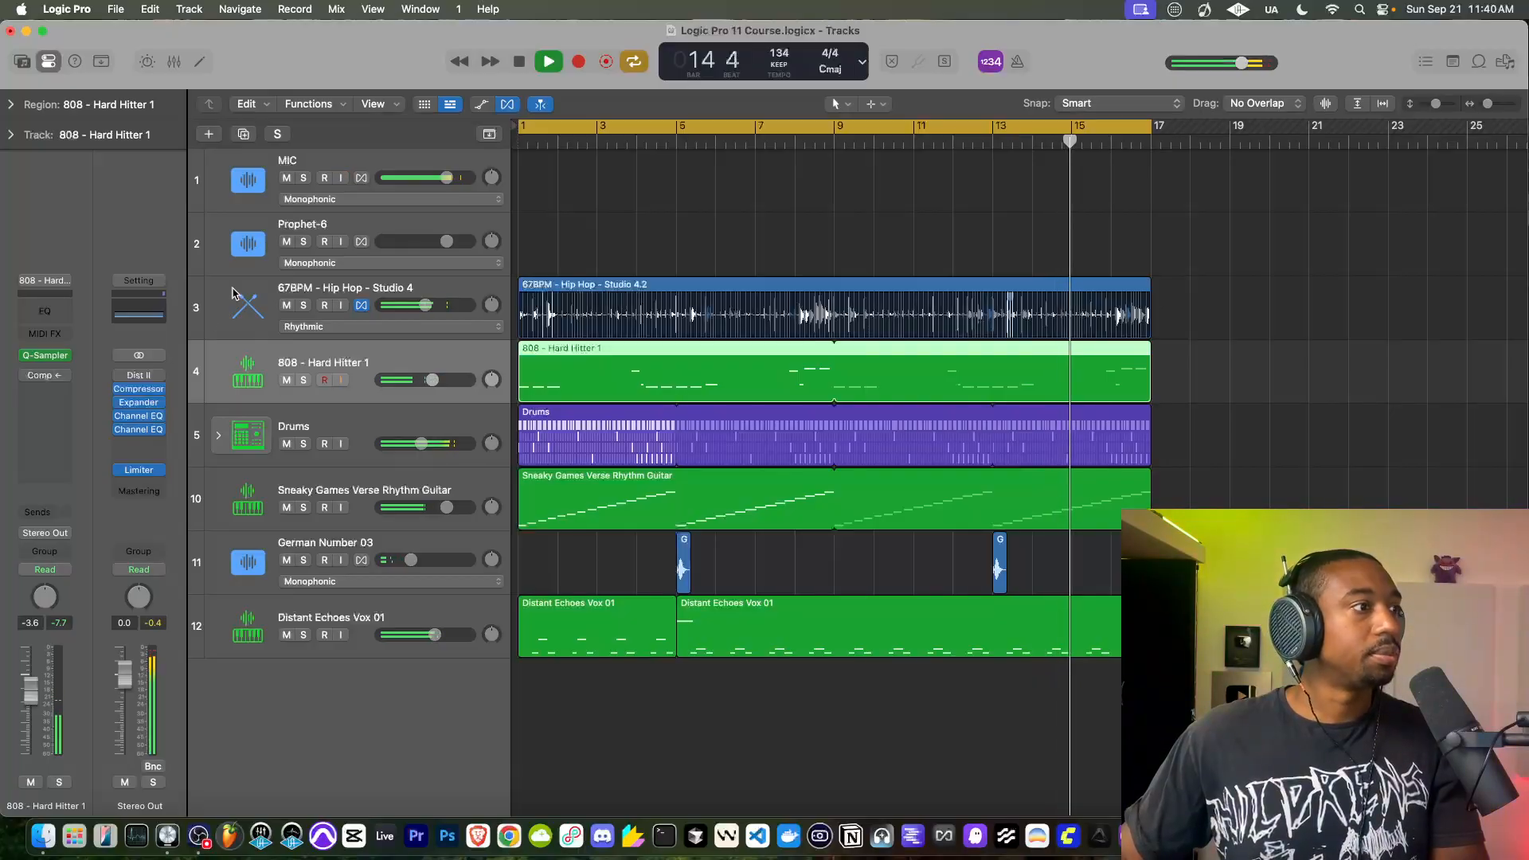
left_click(121, 376)
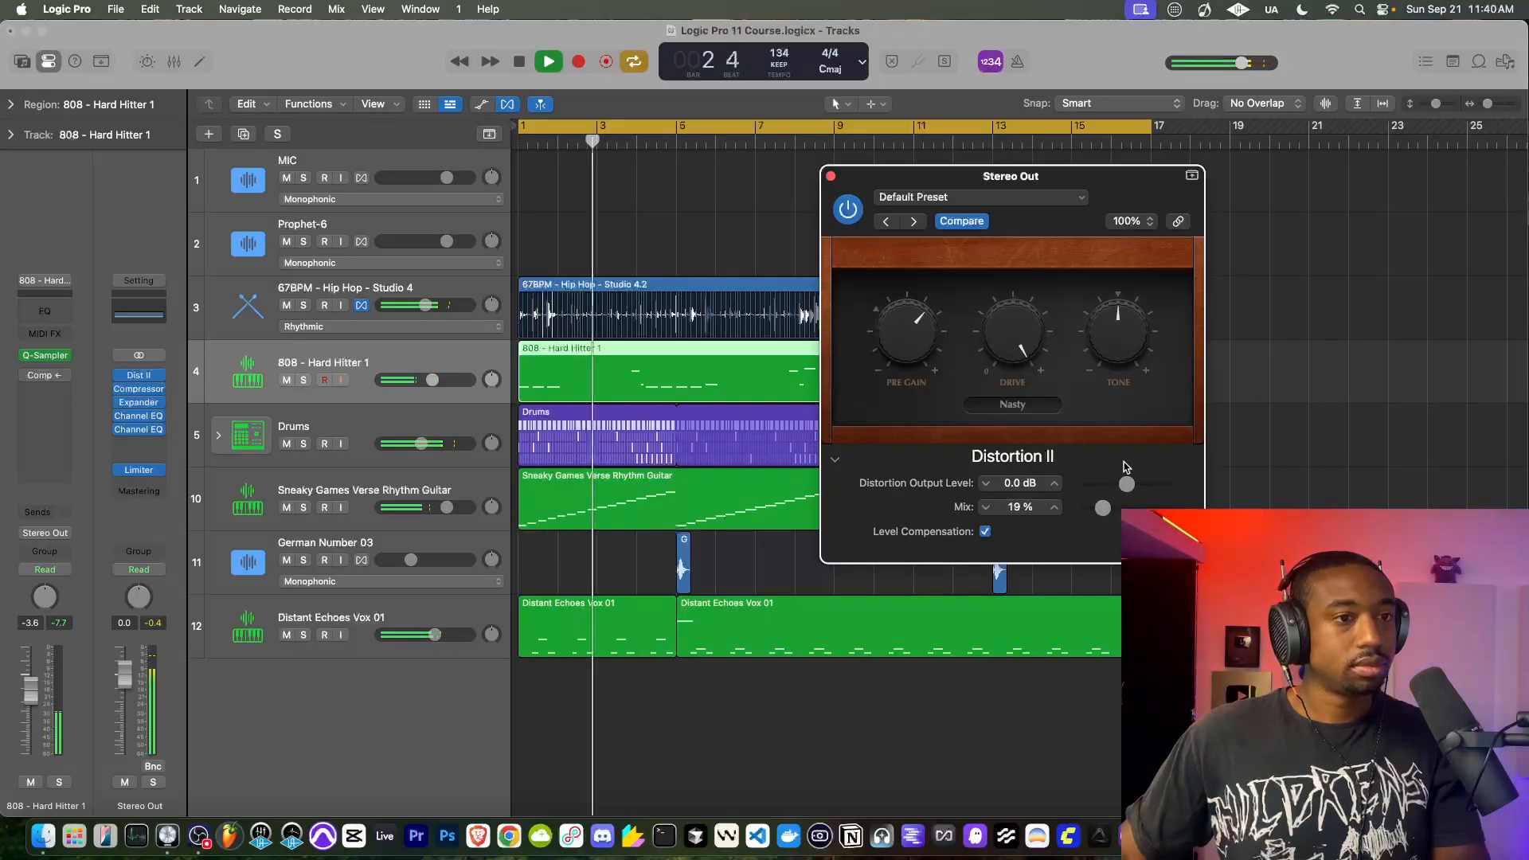
mouse_move(137, 390)
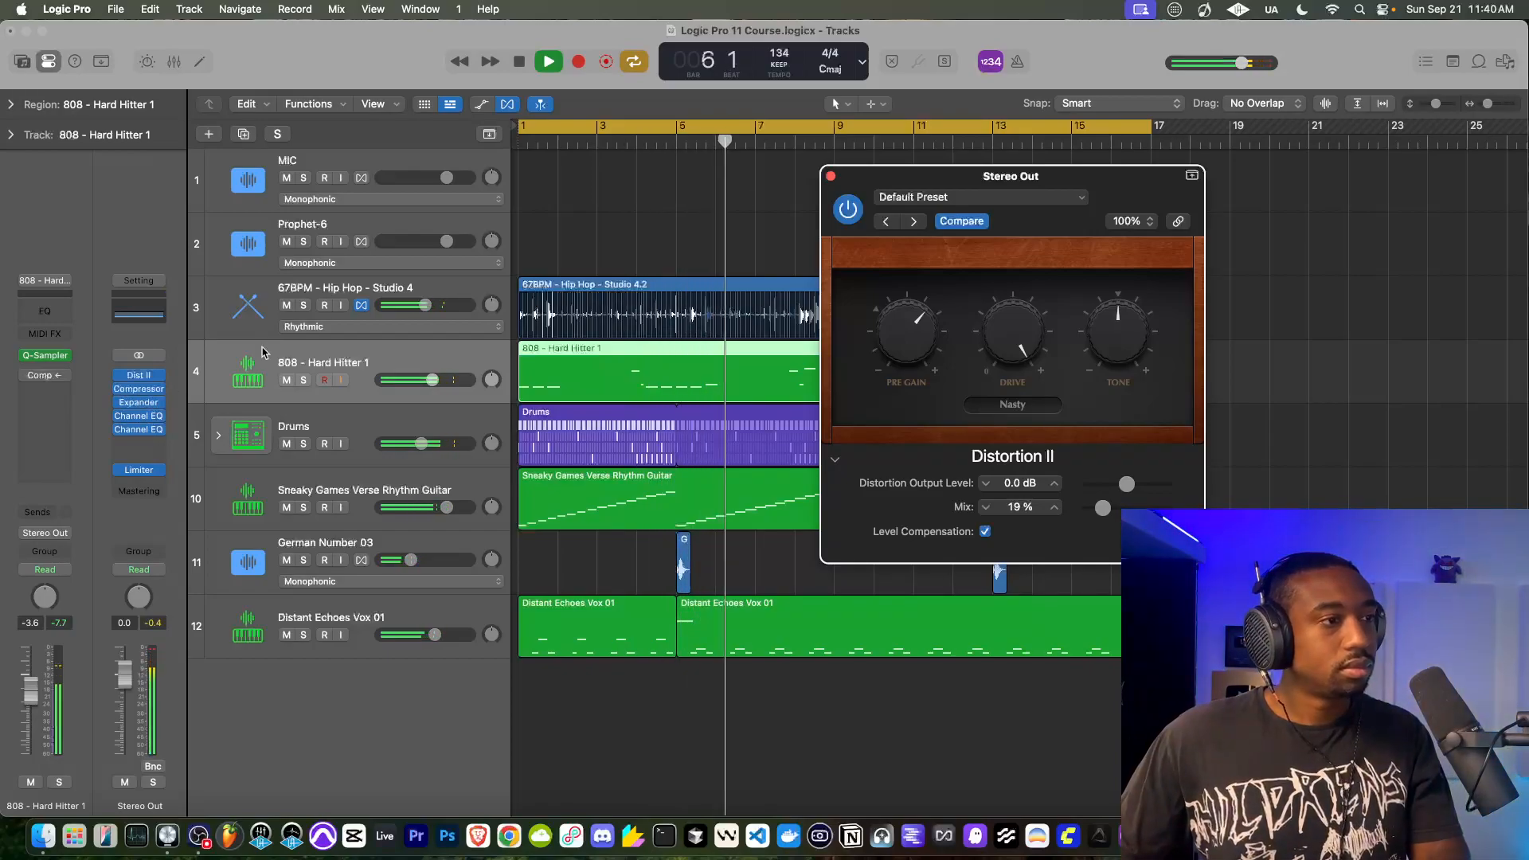
left_click(830, 176)
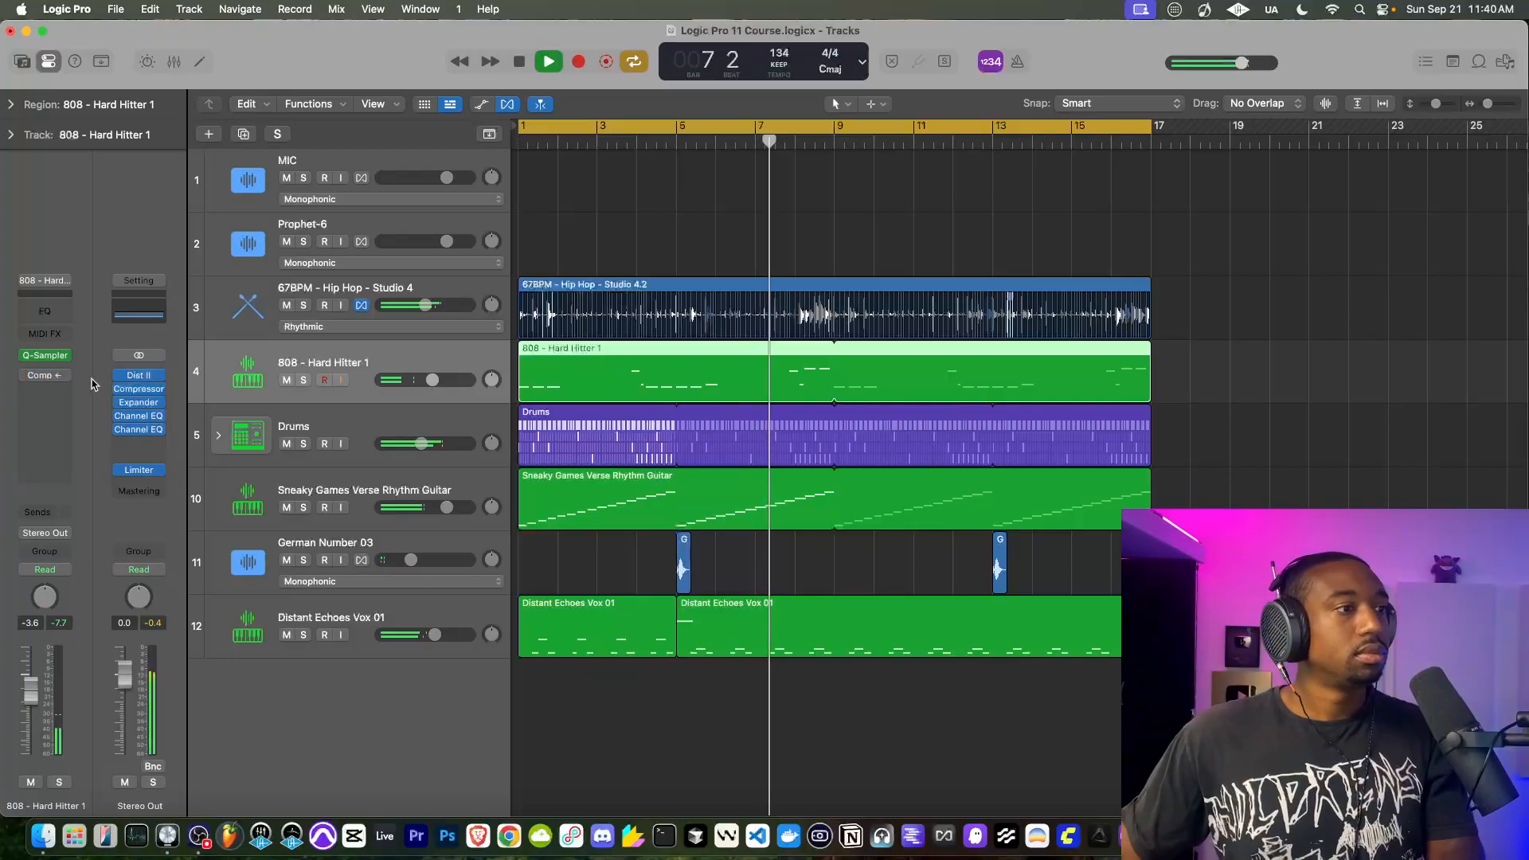
Open and activate the 808 track's Compressor during playback and set its Threshold to -18.5 dB.
left_click(340, 180)
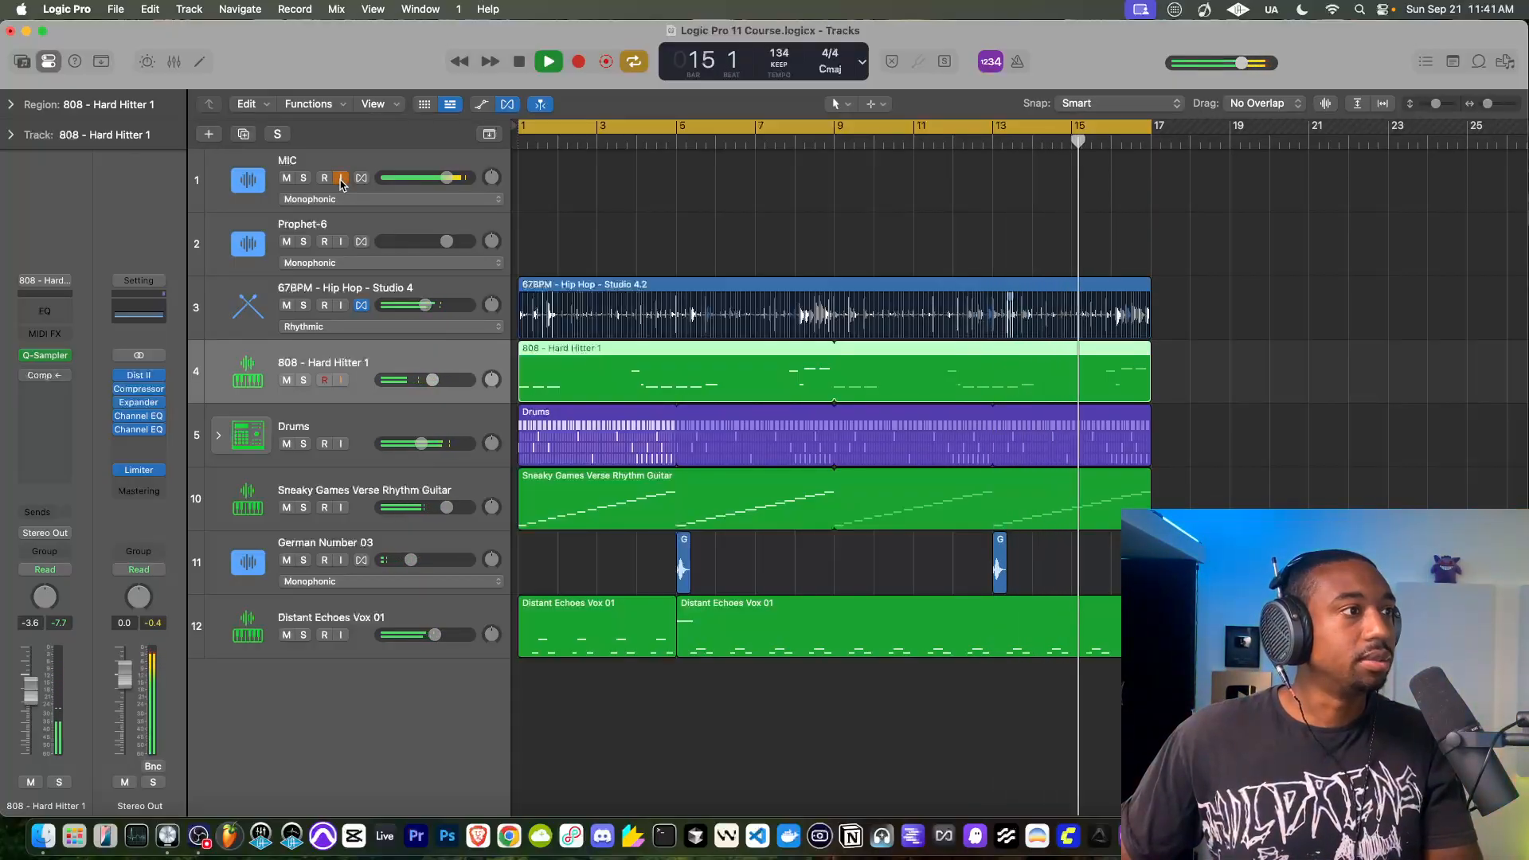
left_click(45, 375)
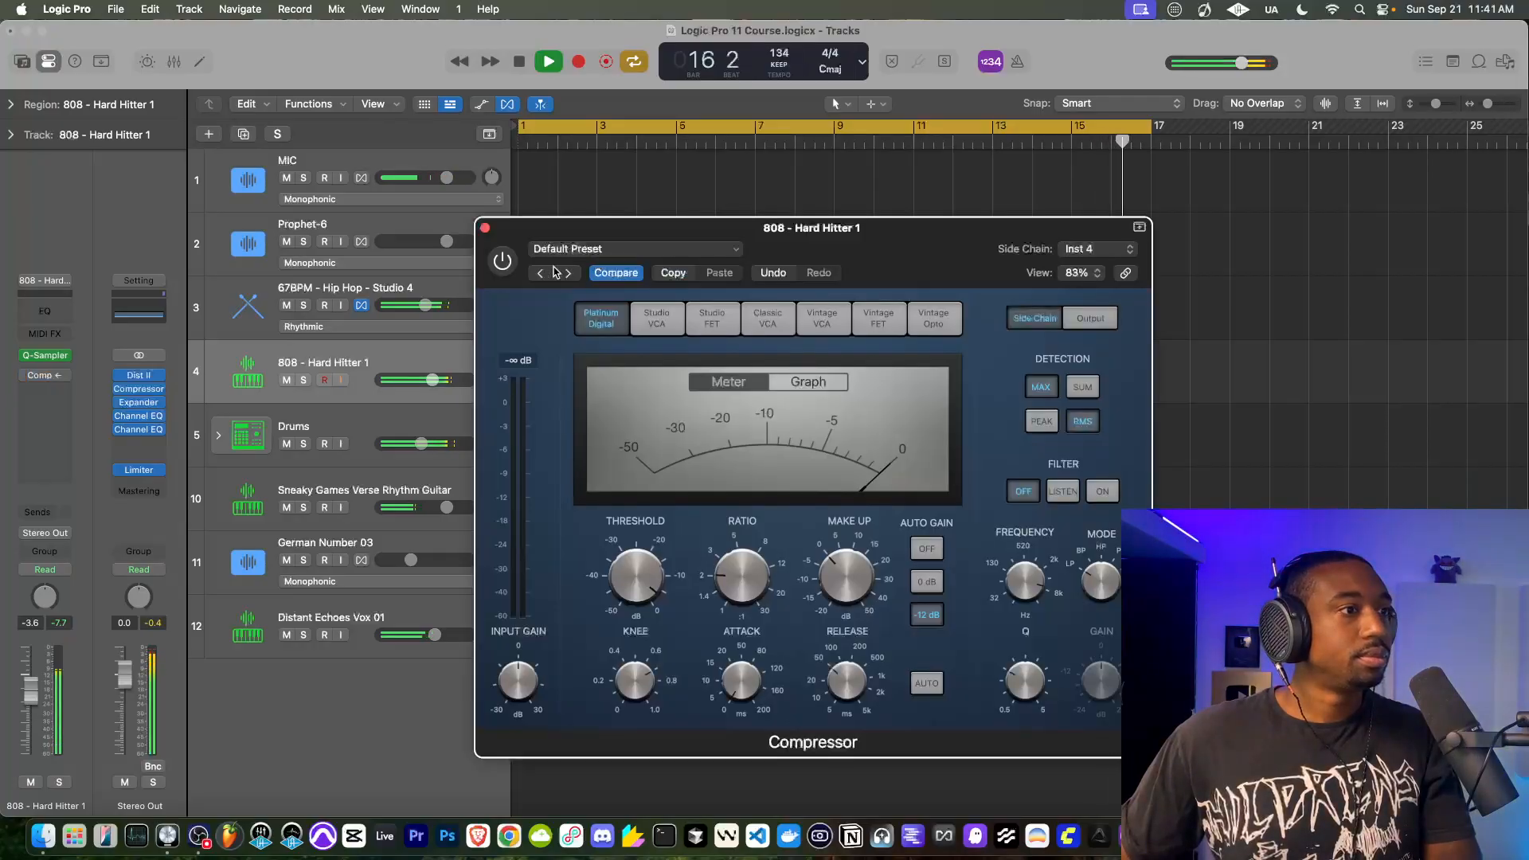
left_click(505, 266)
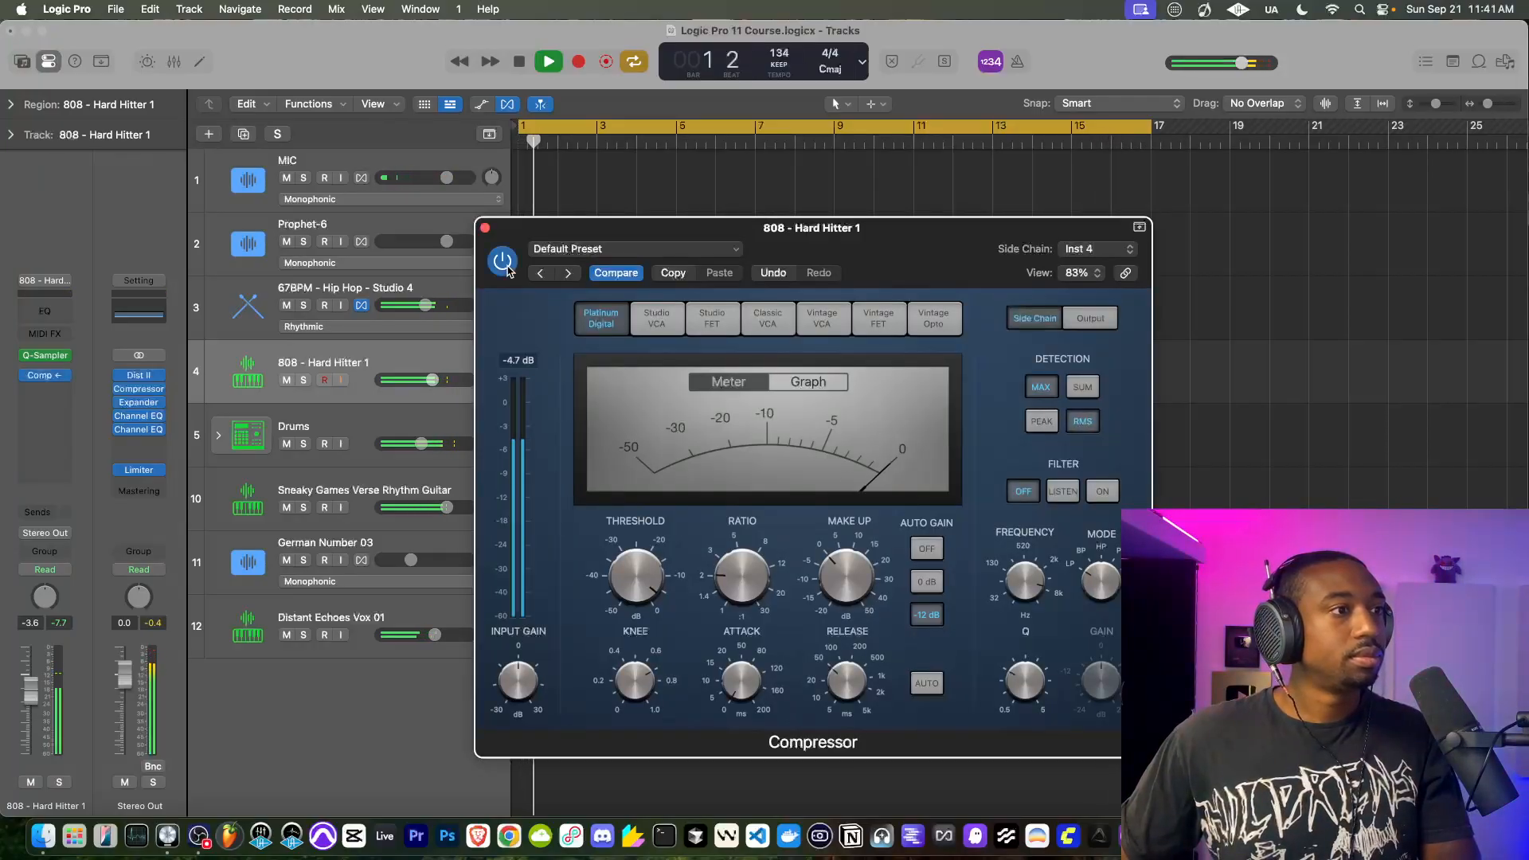
mouse_move(631, 588)
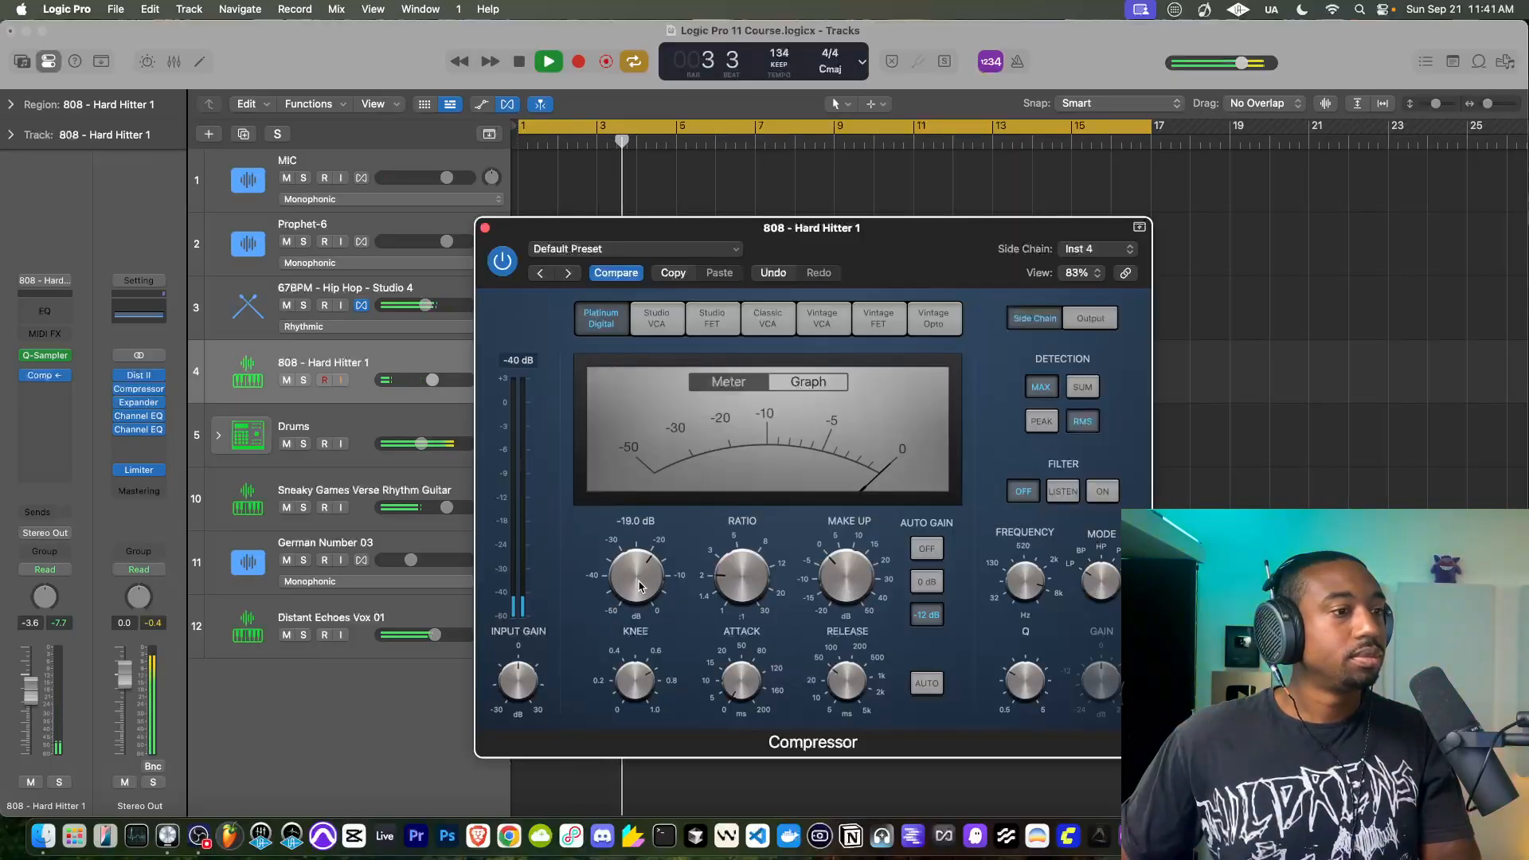
left_click_drag(639, 587, 639, 585)
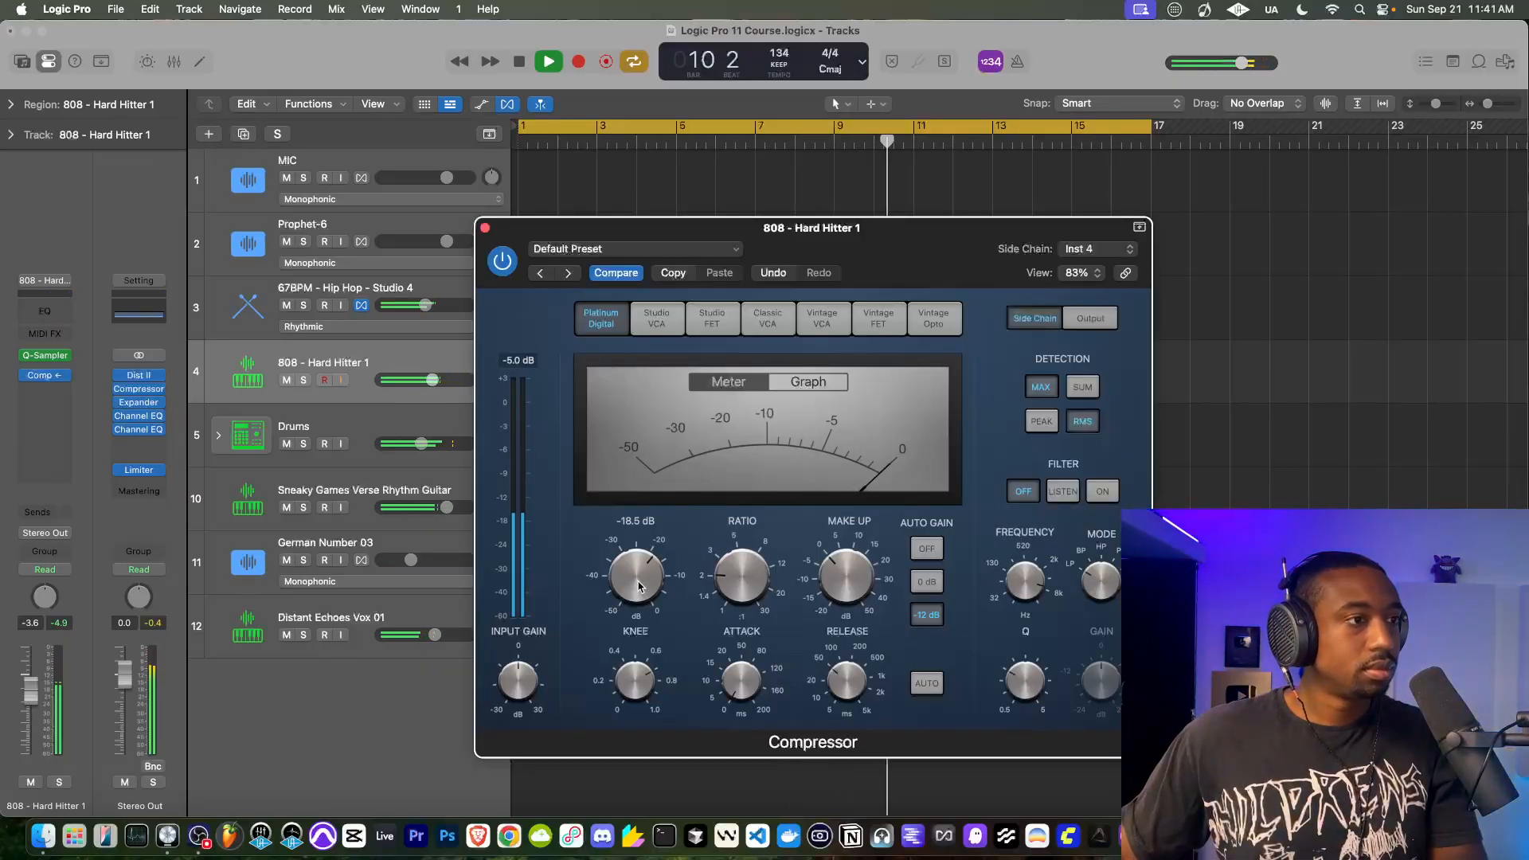
Move the 808 Compressor window aside, bypass the effect, stop playback and enable input monitoring on the MIC track.
left_click_drag(584, 236, 516, 235)
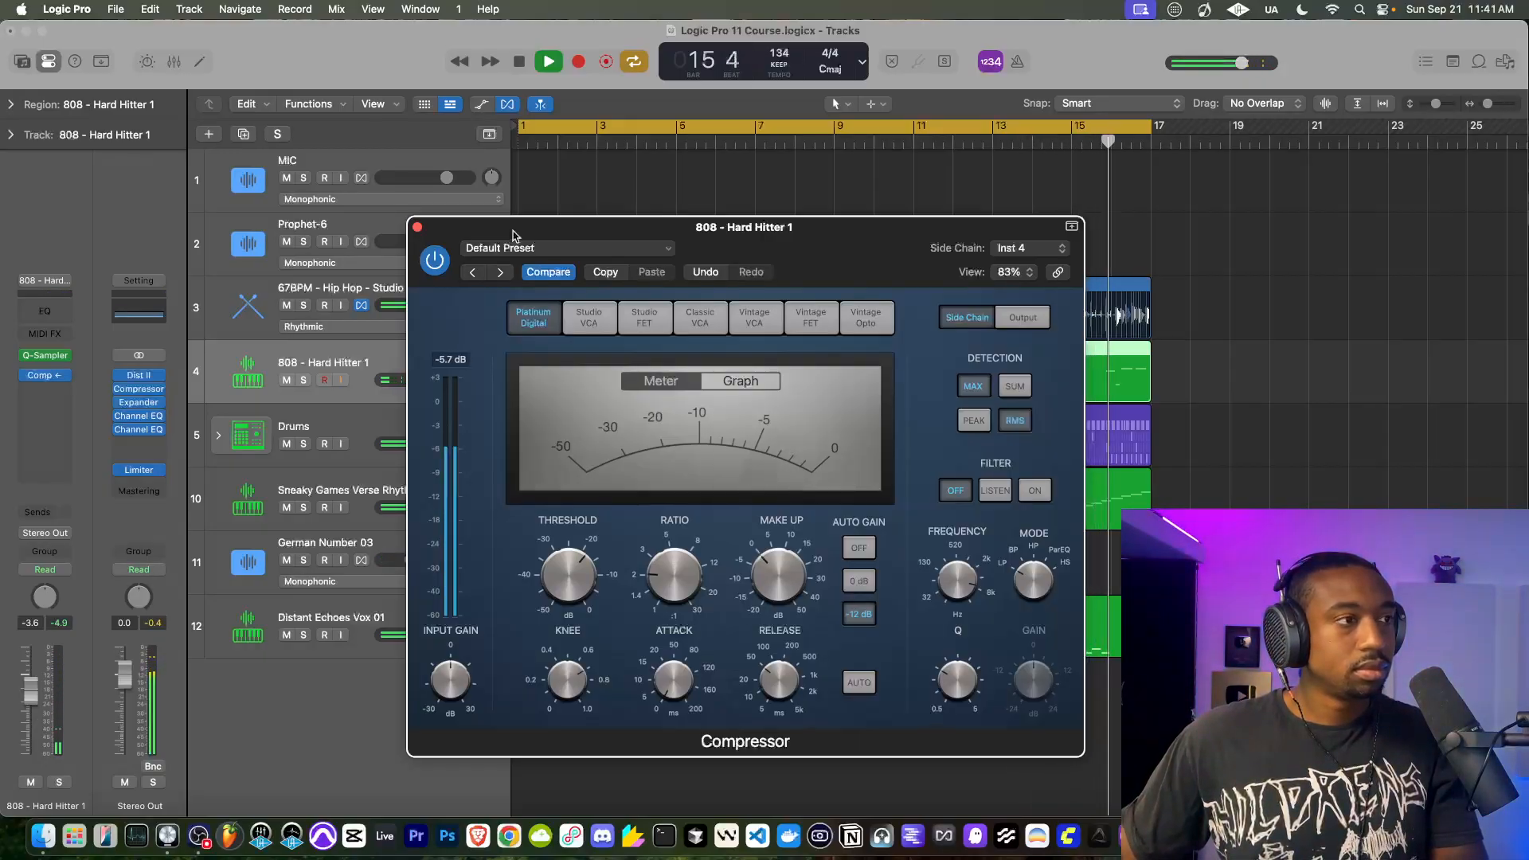
left_click(434, 260)
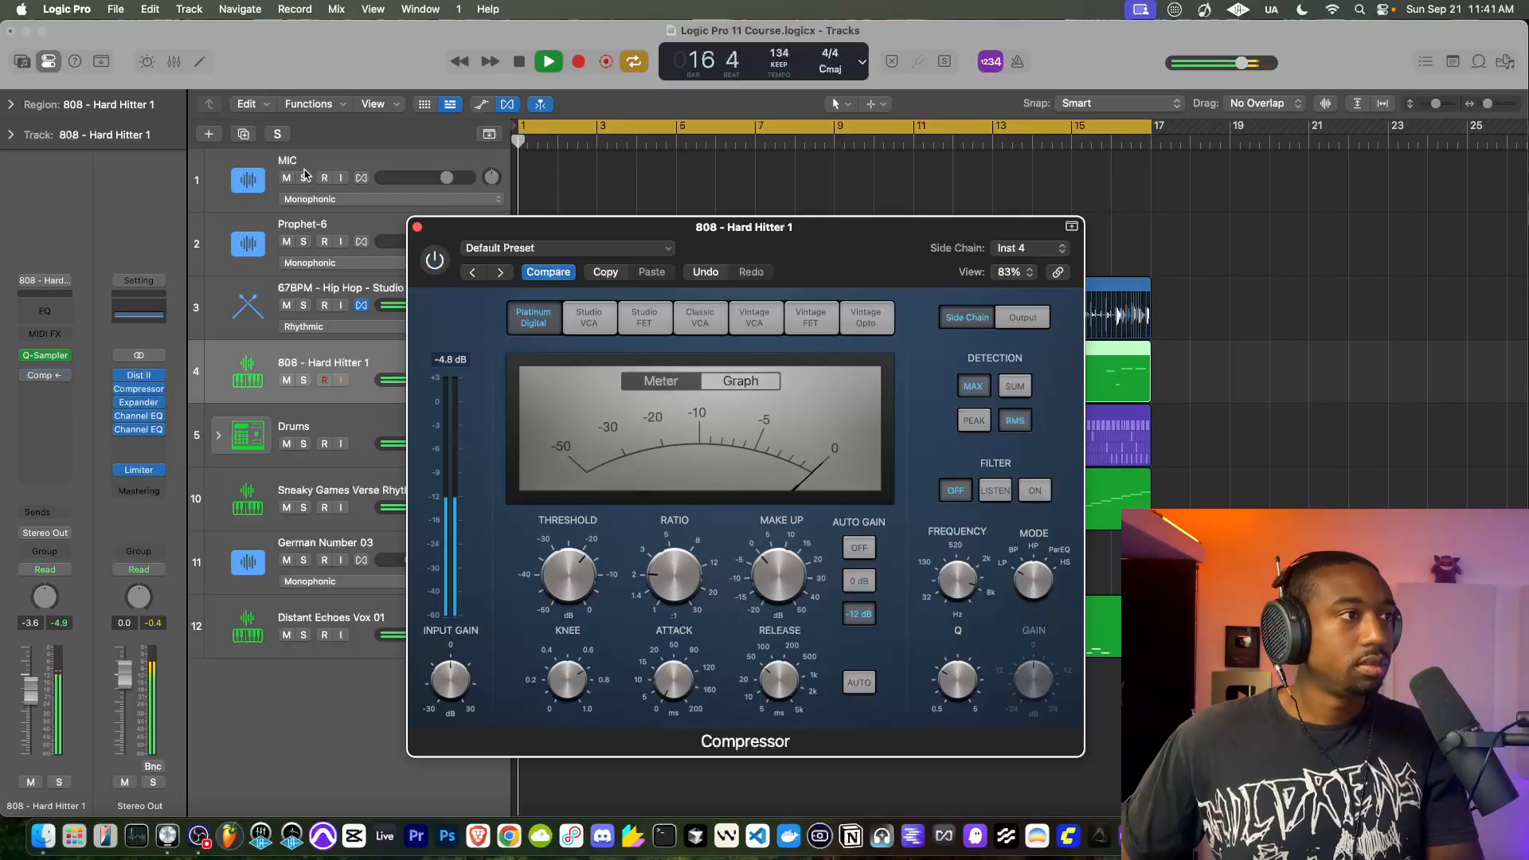
key("space")
left_click(341, 178)
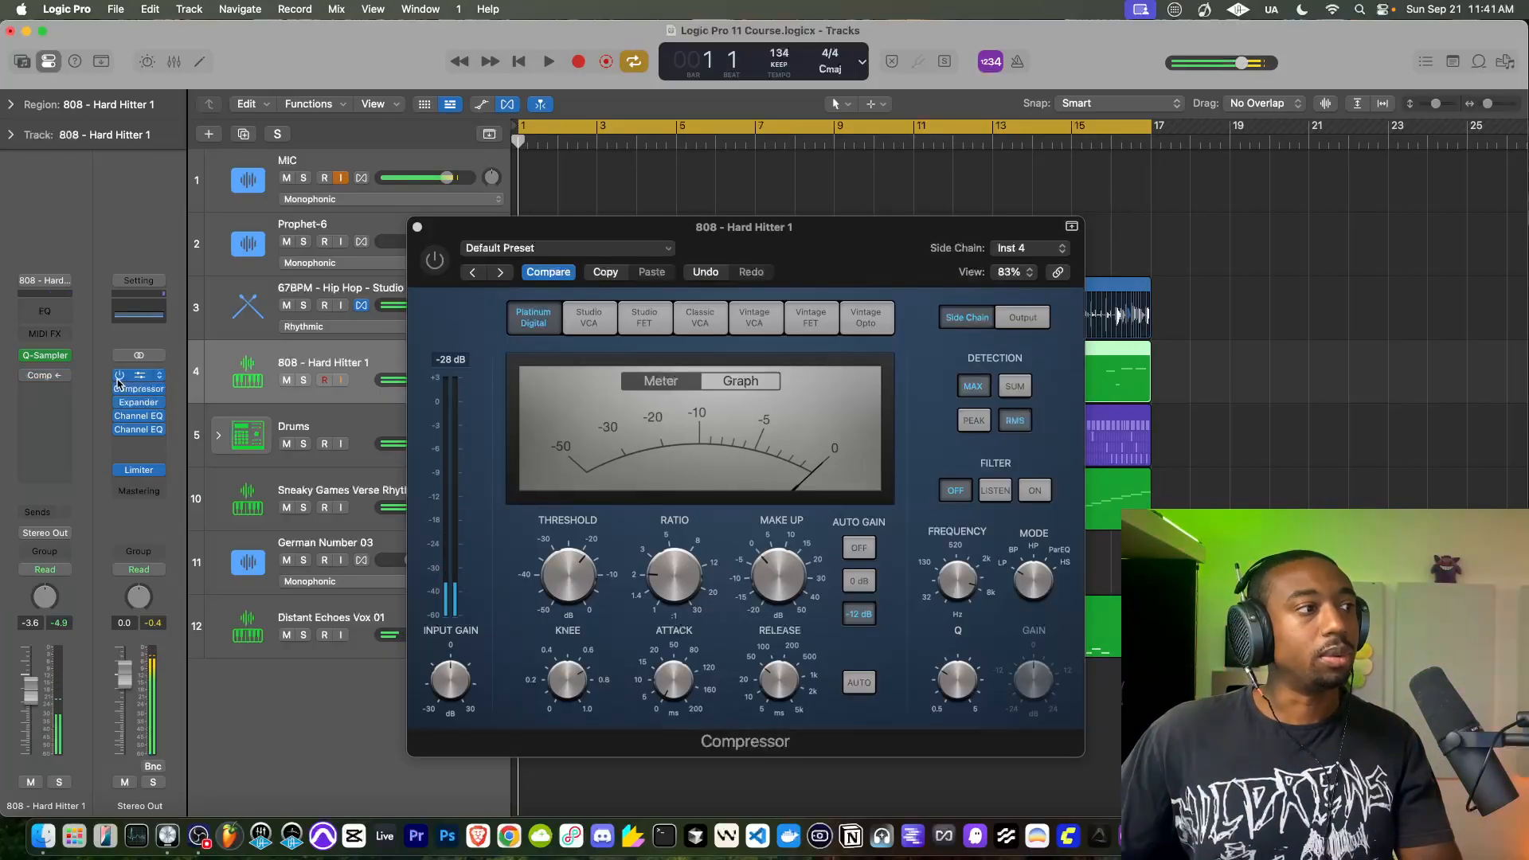